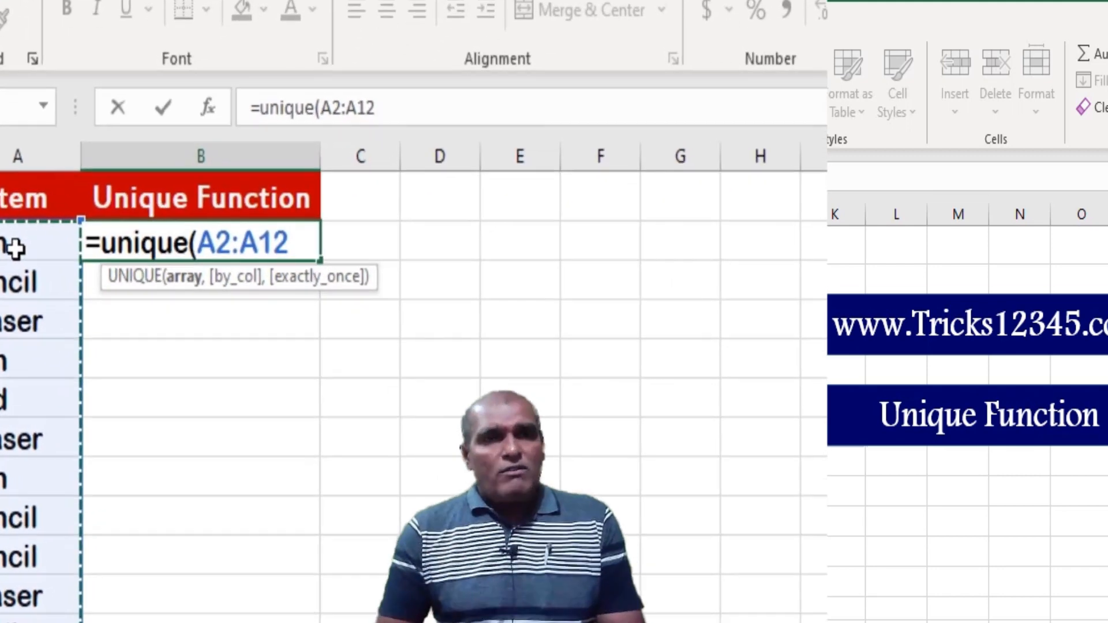
Complete the UNIQUE formula in B2 for A2:A12 with by_col set to FALSE and exactly_once set to FALSE
{"action": "type", "text": ","}
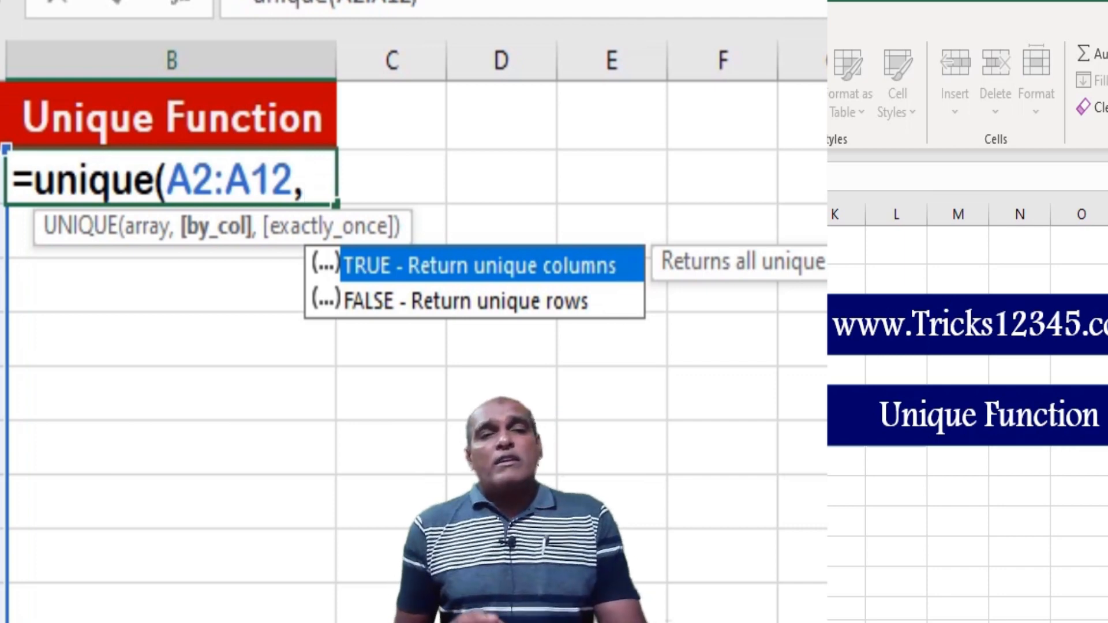
{"action": "key", "text": "Down"}
{"action": "key", "text": "Tab"}
{"action": "type", "text": ","}
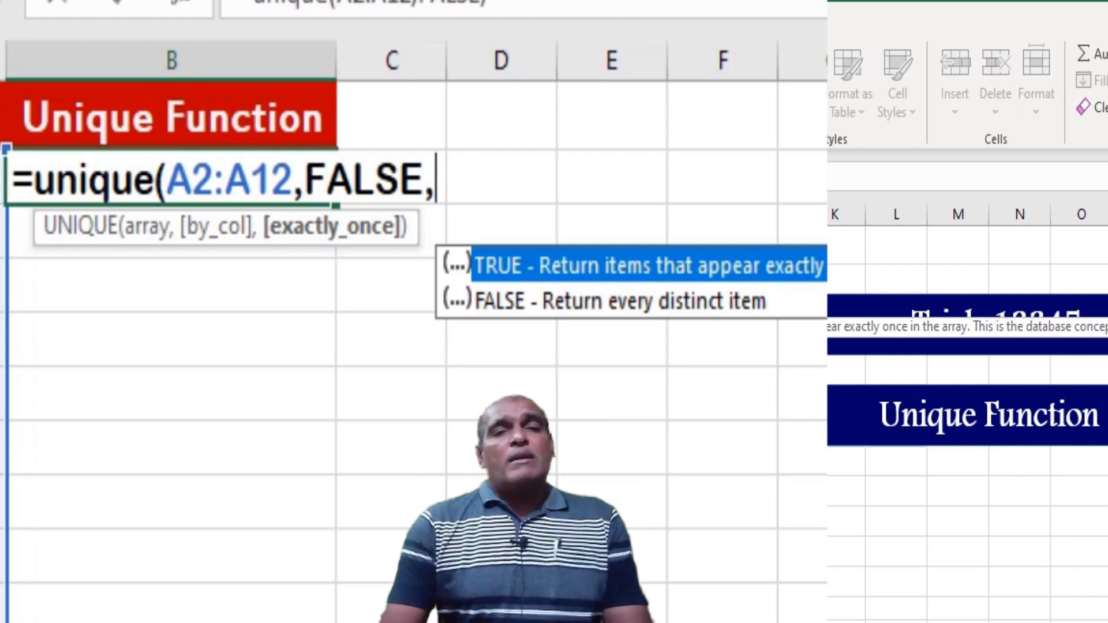
{"action": "key", "text": "Down"}
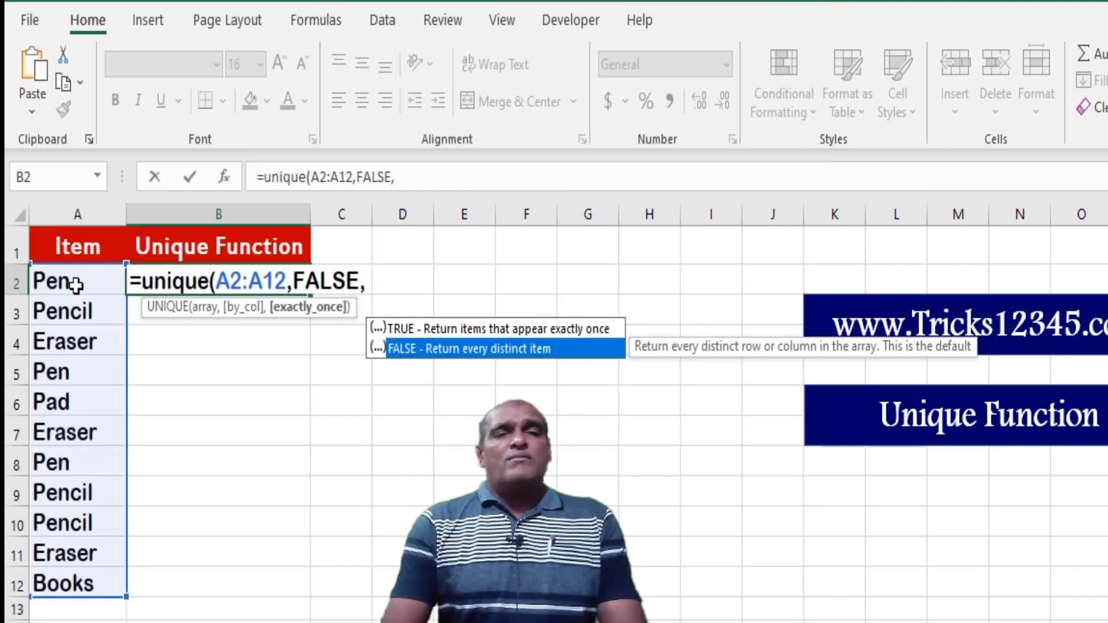
{"action": "key", "text": "Tab"}
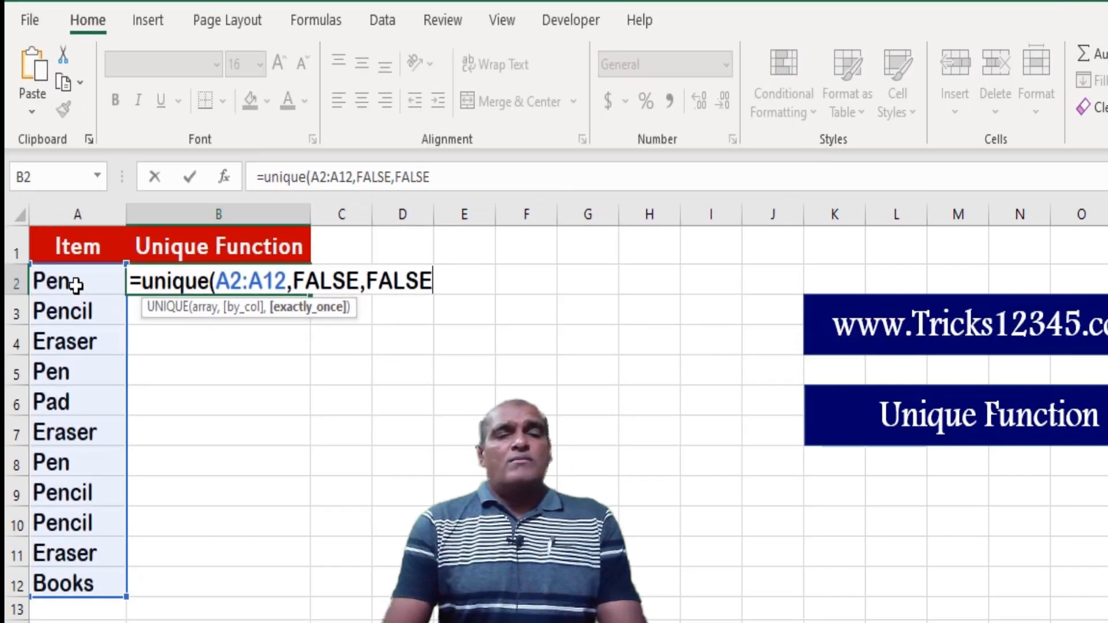
{"action": "key", "text": "Return"}
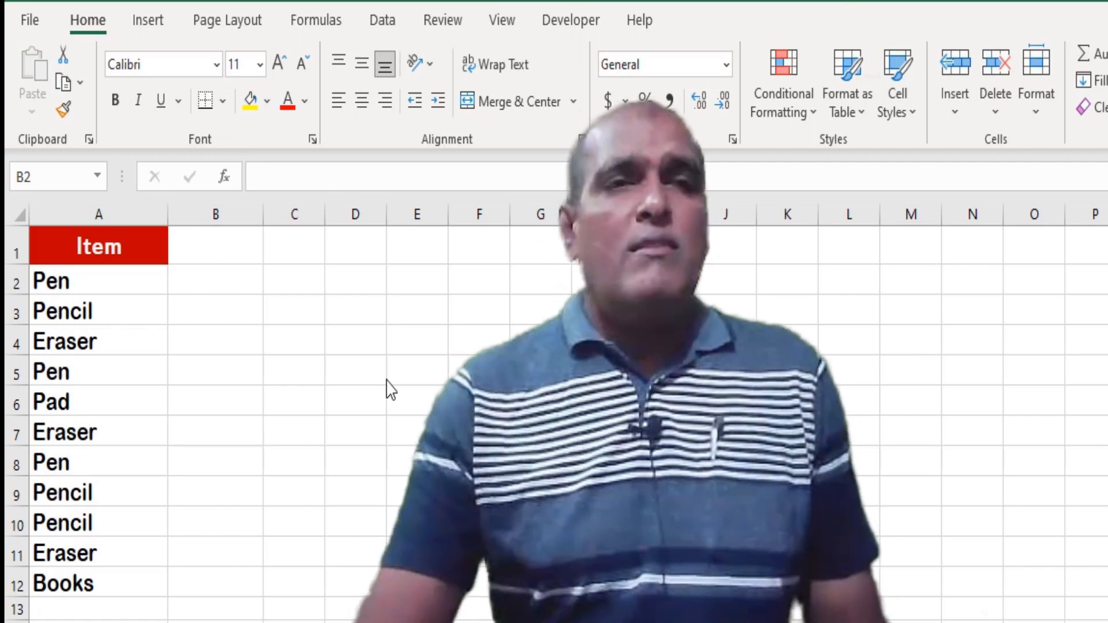
Remove the duplicate values from the Item column's list in column A, keeping the data marked as having headers
{"action": "left_click", "coordinate": [378, 25]}
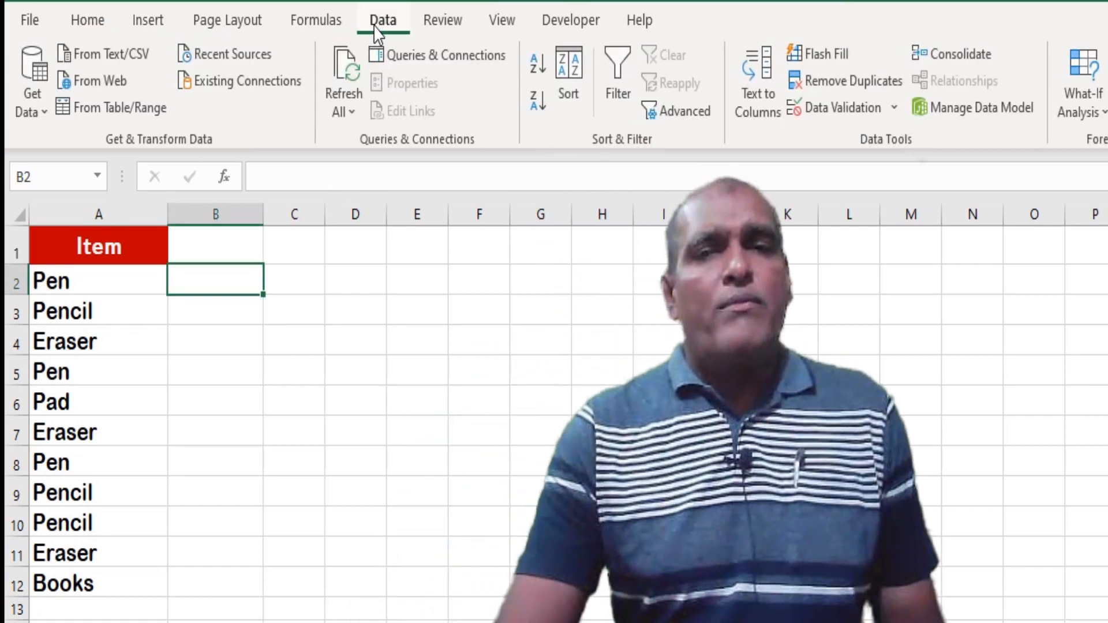
{"action": "left_click", "coordinate": [952, 370]}
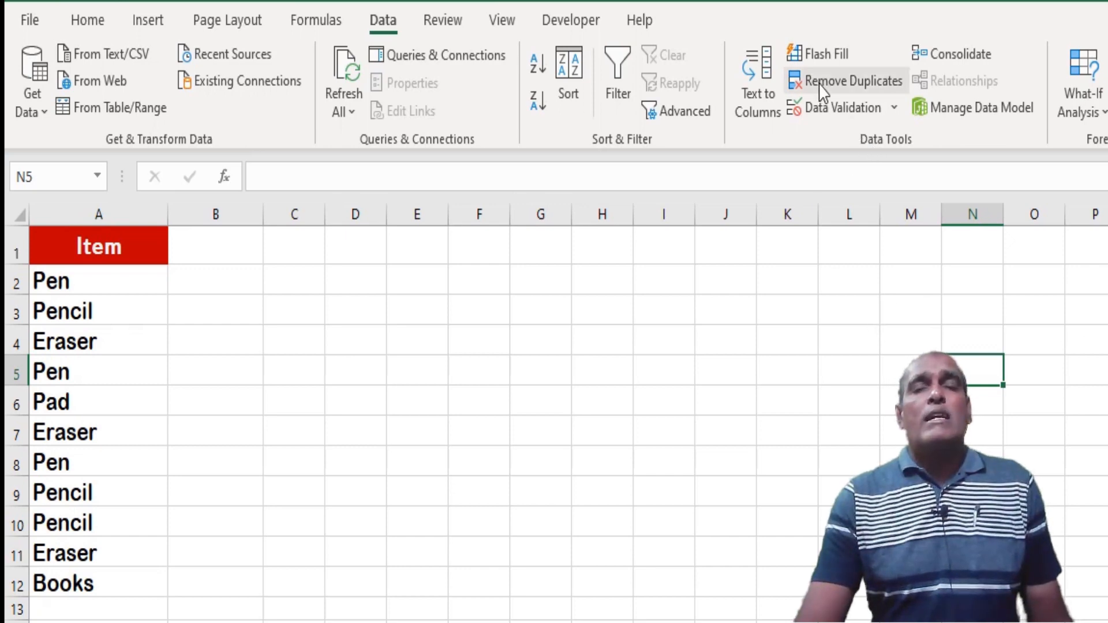
{"action": "left_click", "coordinate": [112, 259]}
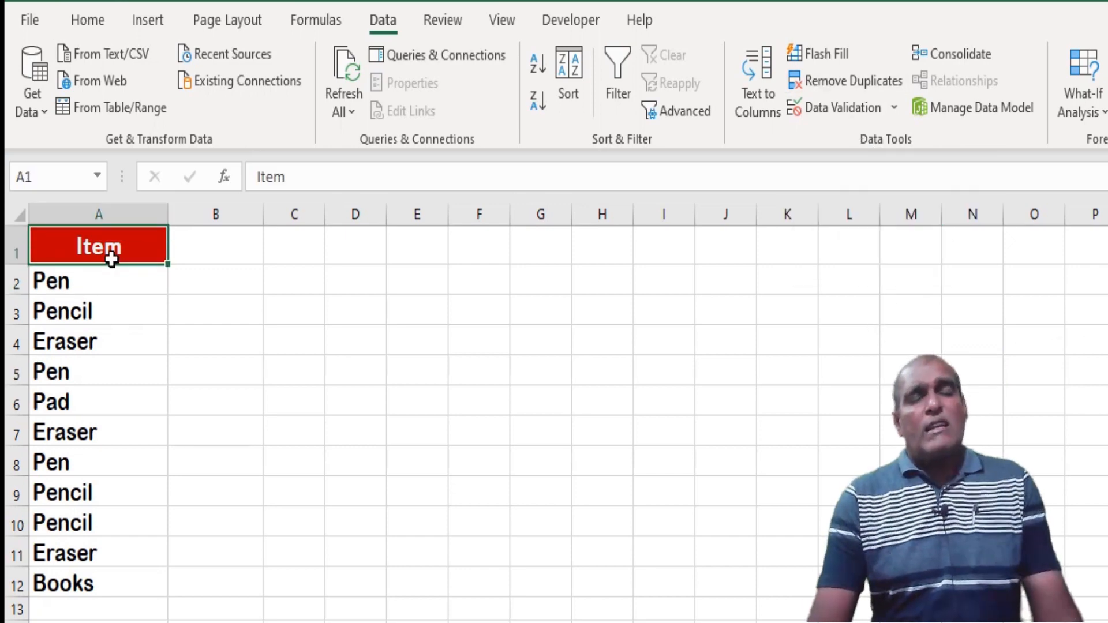
{"action": "key", "text": "ctrl+shift+Down"}
{"action": "left_click", "coordinate": [843, 92]}
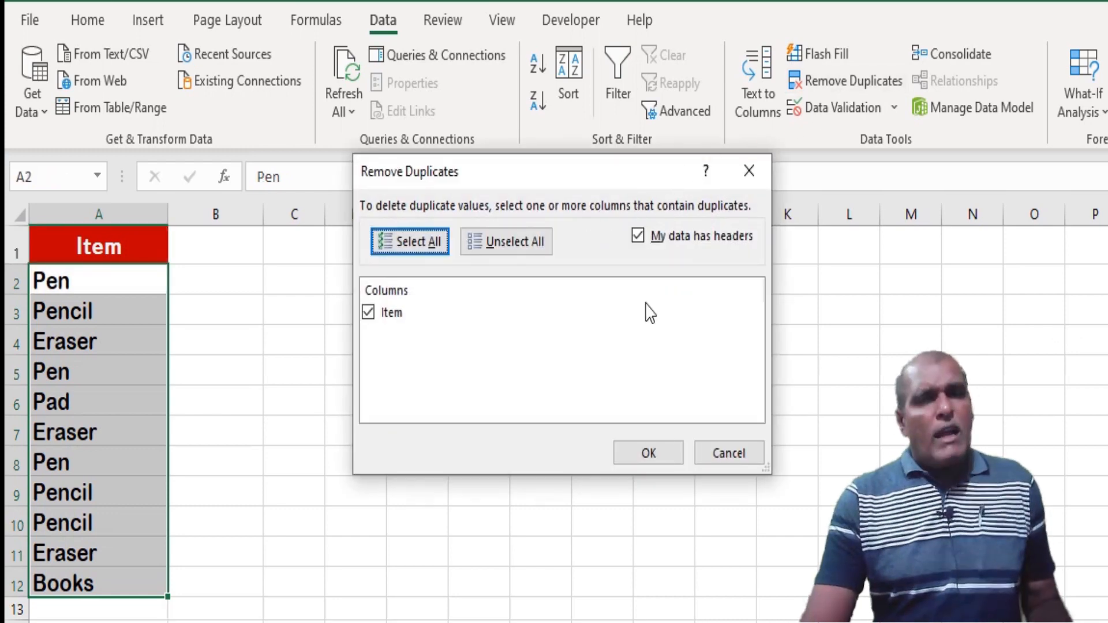
{"action": "left_click", "coordinate": [637, 237]}
{"action": "left_click", "coordinate": [638, 237]}
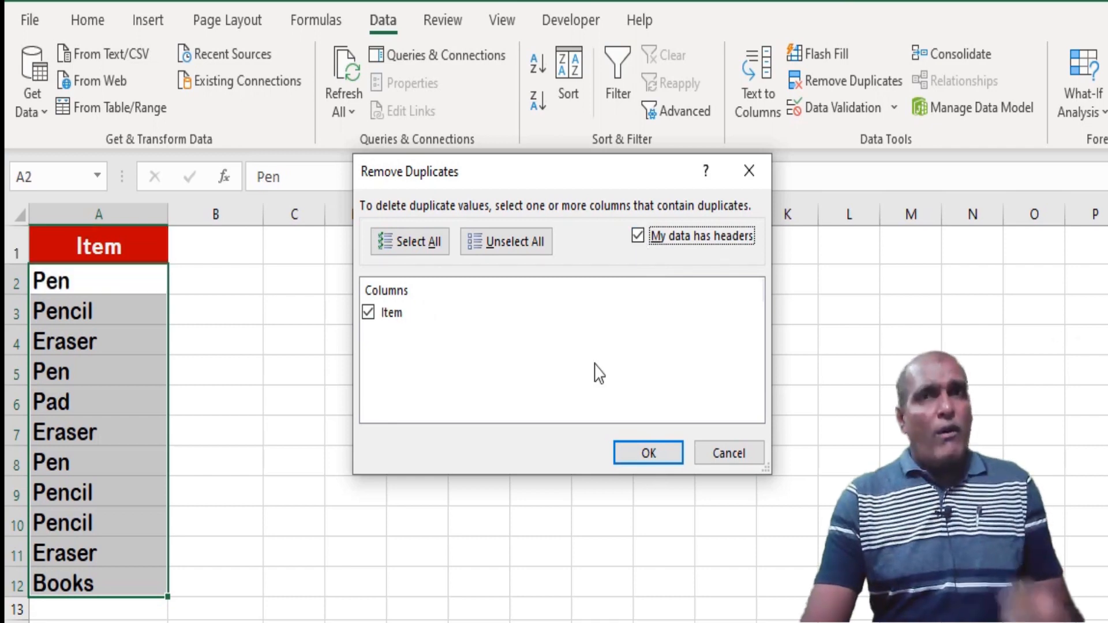
{"action": "left_click", "coordinate": [641, 461]}
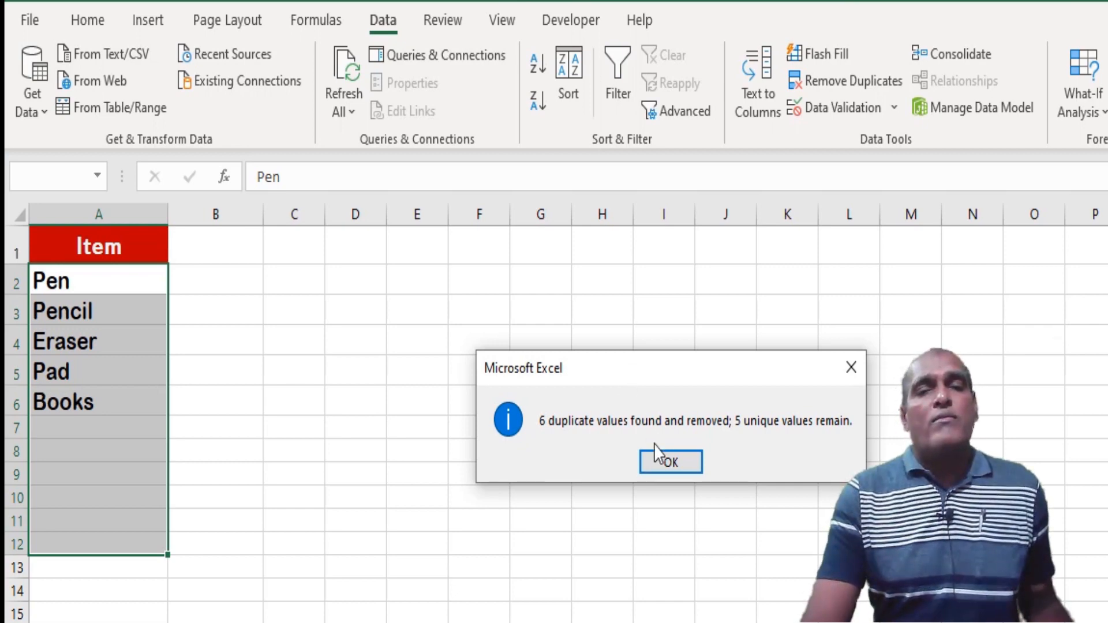
{"action": "left_click", "coordinate": [654, 466]}
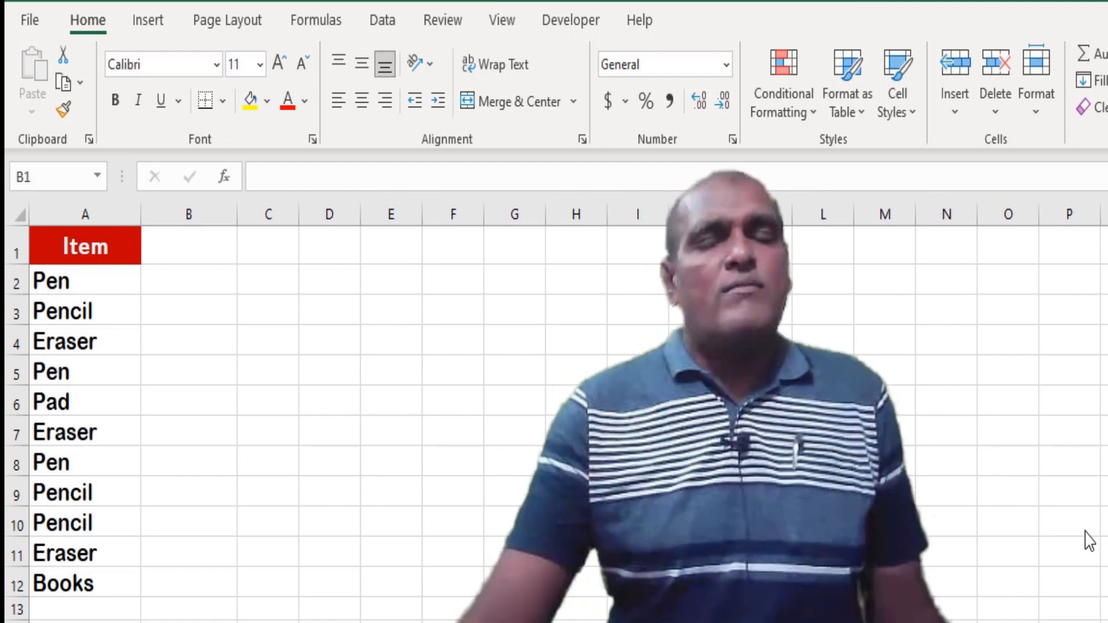
Open the Visual Basic editor from the VBA Remove Dupes sheet and insert a new standard module
{"action": "left_click", "coordinate": [225, 343]}
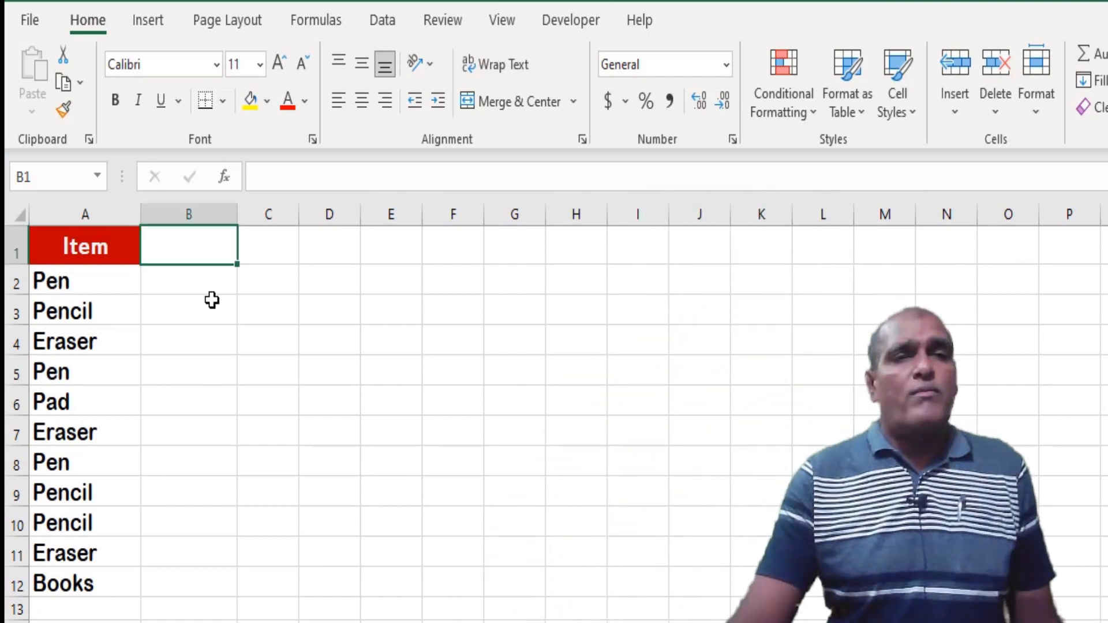
{"action": "left_click", "coordinate": [570, 23]}
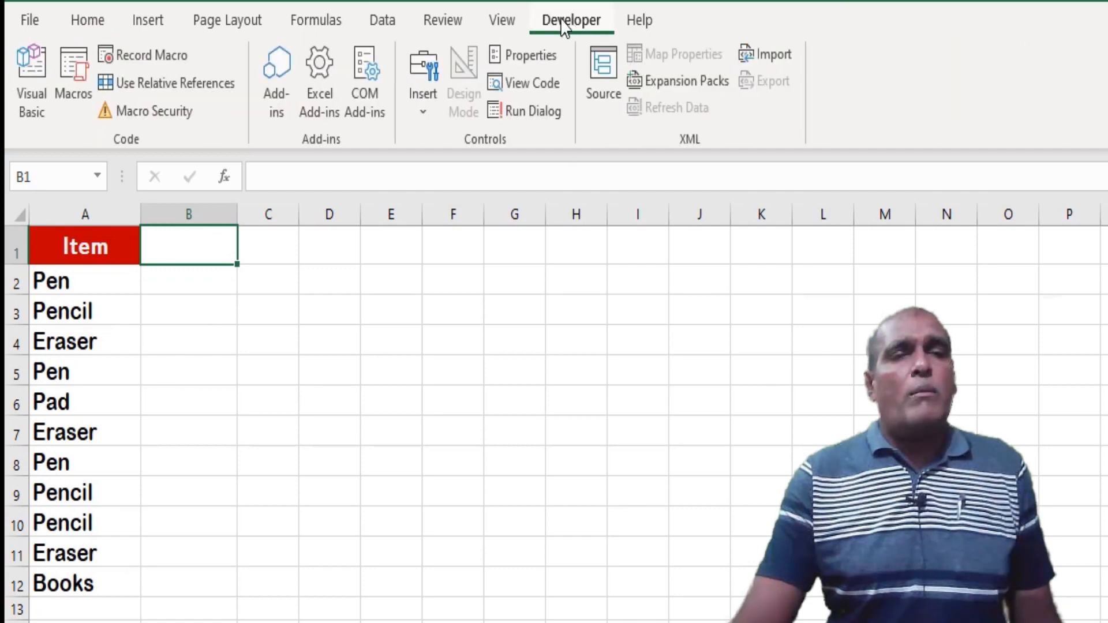
{"action": "left_click", "coordinate": [33, 98]}
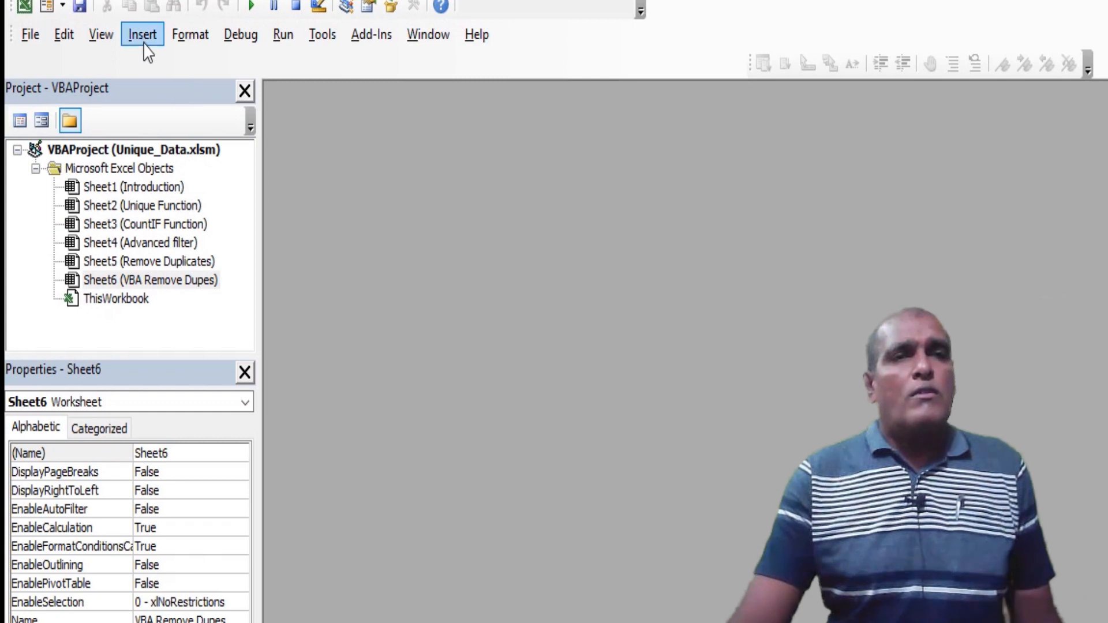
{"action": "left_click", "coordinate": [143, 36]}
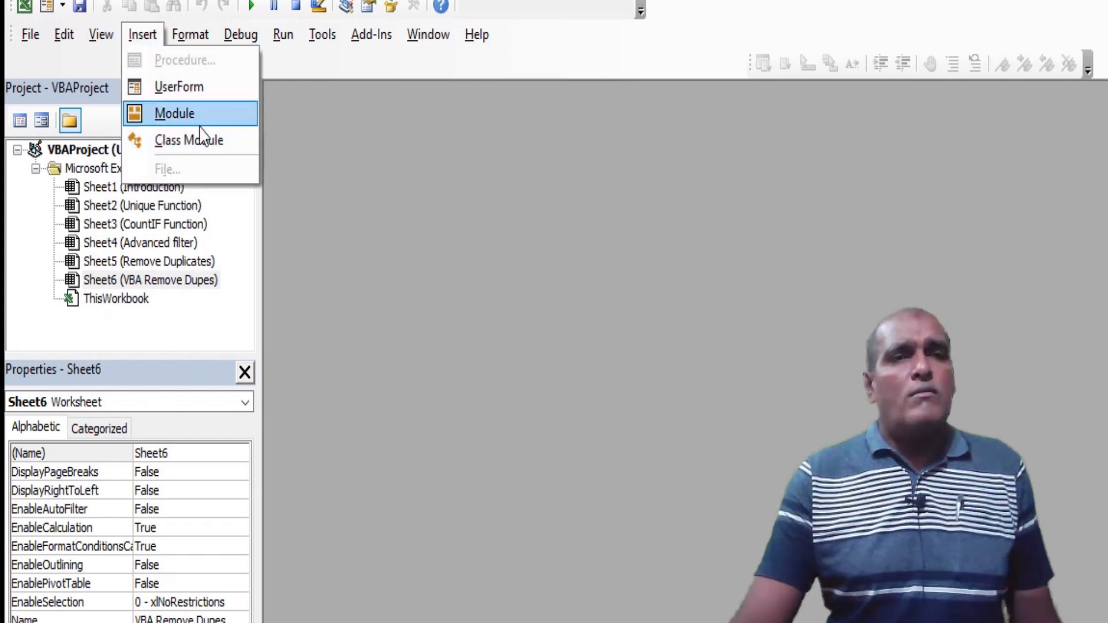
{"action": "left_click", "coordinate": [175, 114]}
Create an empty procedure named RemoveDupes in the new module, with blank lines for its body
{"action": "type", "text": "Sub R"}
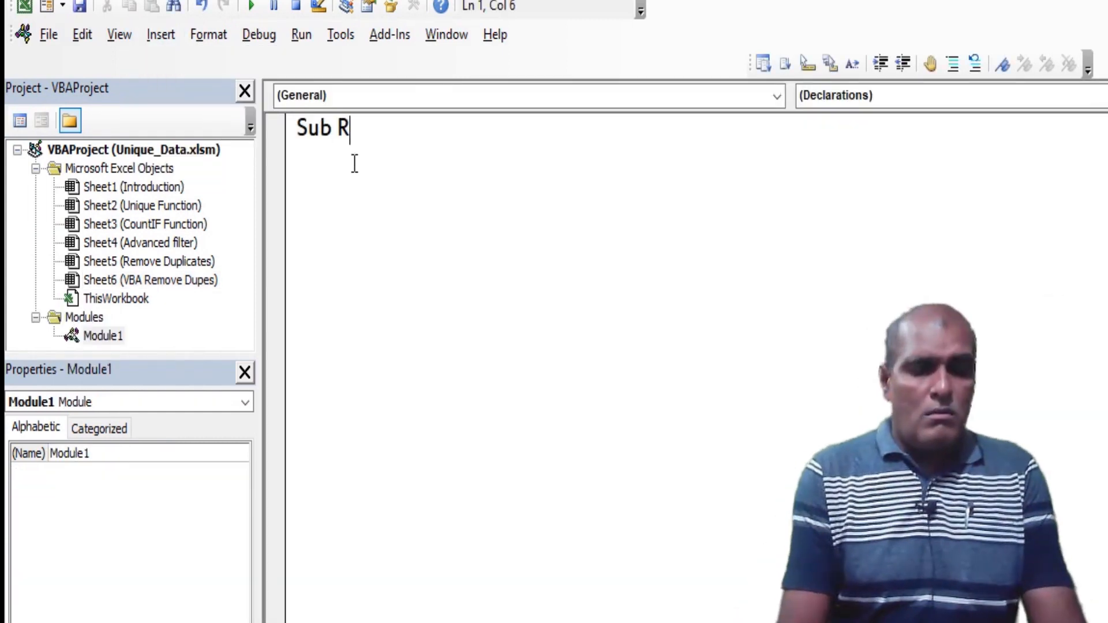
{"action": "type", "text": "emoveDupes()"}
{"action": "key", "text": "Return"}
{"action": "key", "text": "Return"}
{"action": "key", "text": "Return"}
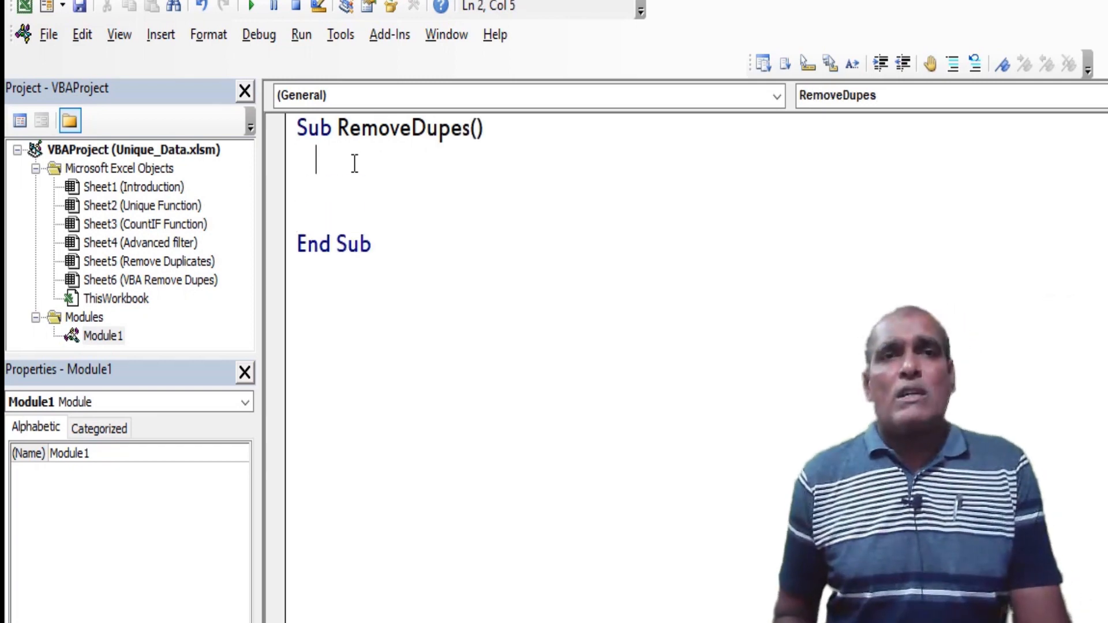
Declare the variable sh as Worksheet in RemoveDupes and set it to ActiveSheet
{"action": "type", "text": "dim sh as worksheet"}
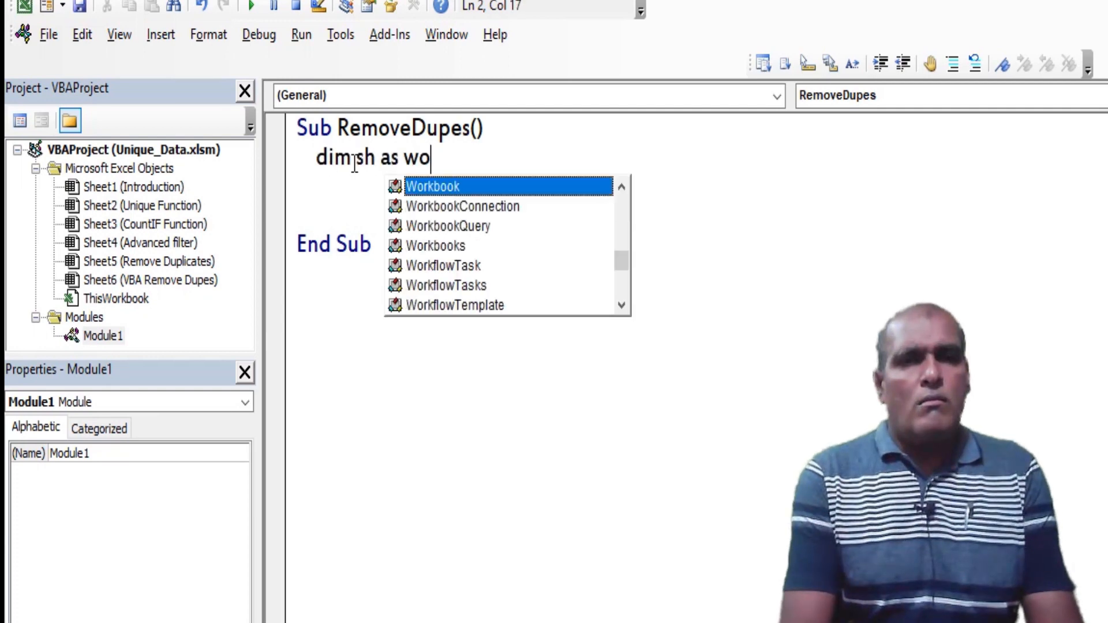
{"action": "key", "text": "Return"}
{"action": "type", "text": "set sh = activesheet"}
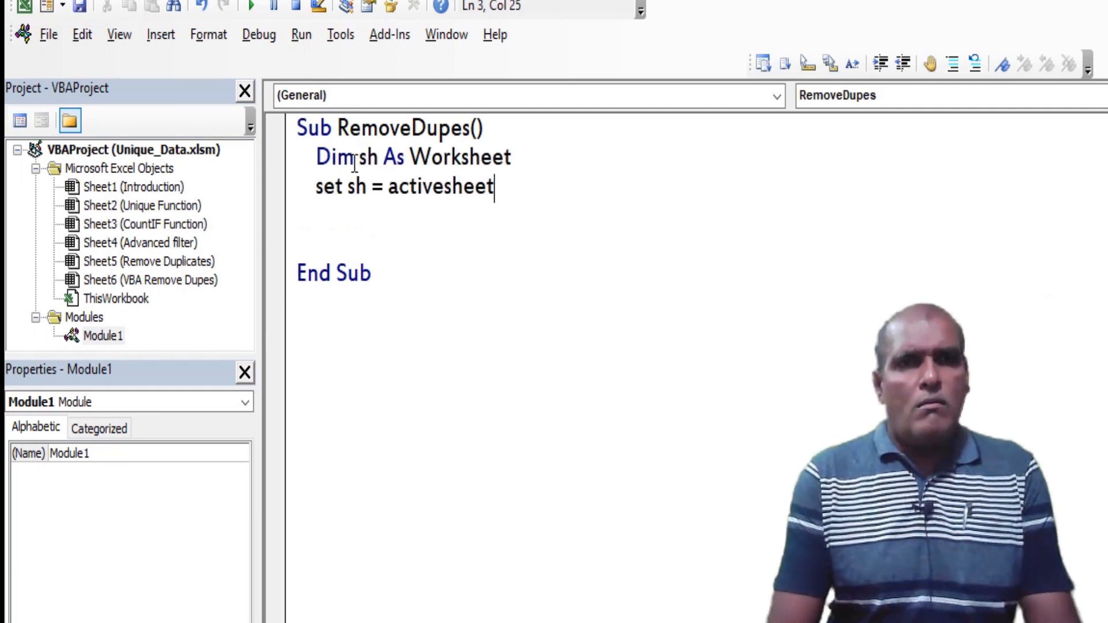
{"action": "key", "text": "Return"}
{"action": "key", "text": "Return"}
{"action": "key", "text": "Return"}
{"action": "key", "text": "Up"}
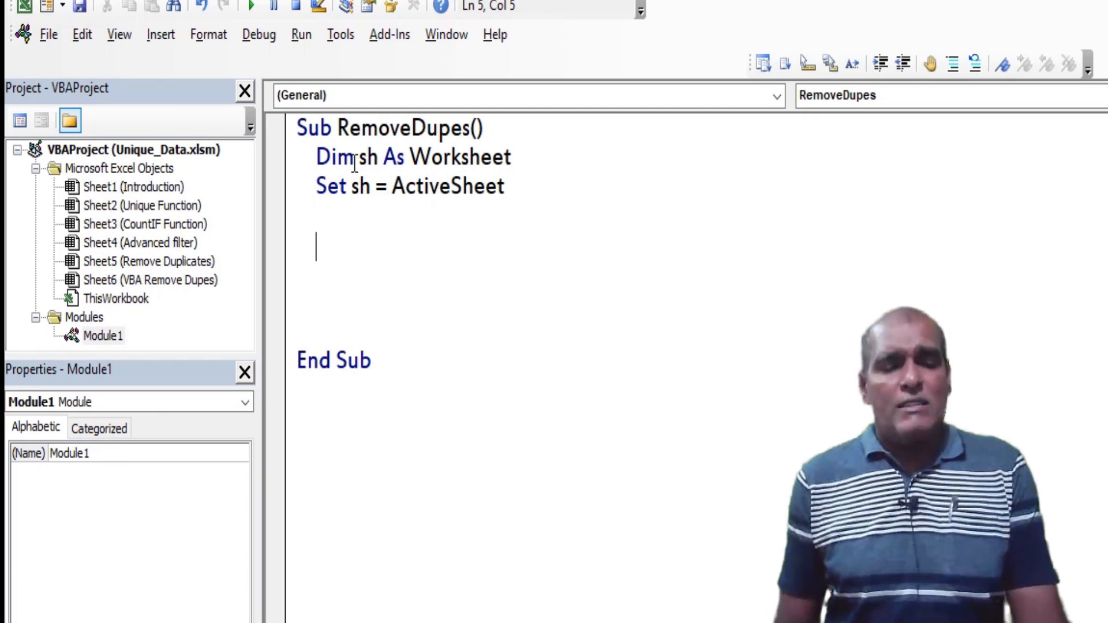
Begin a new statement below the variable assignment that references the range A1:A12 on sh
{"action": "type", "text": "sh."}
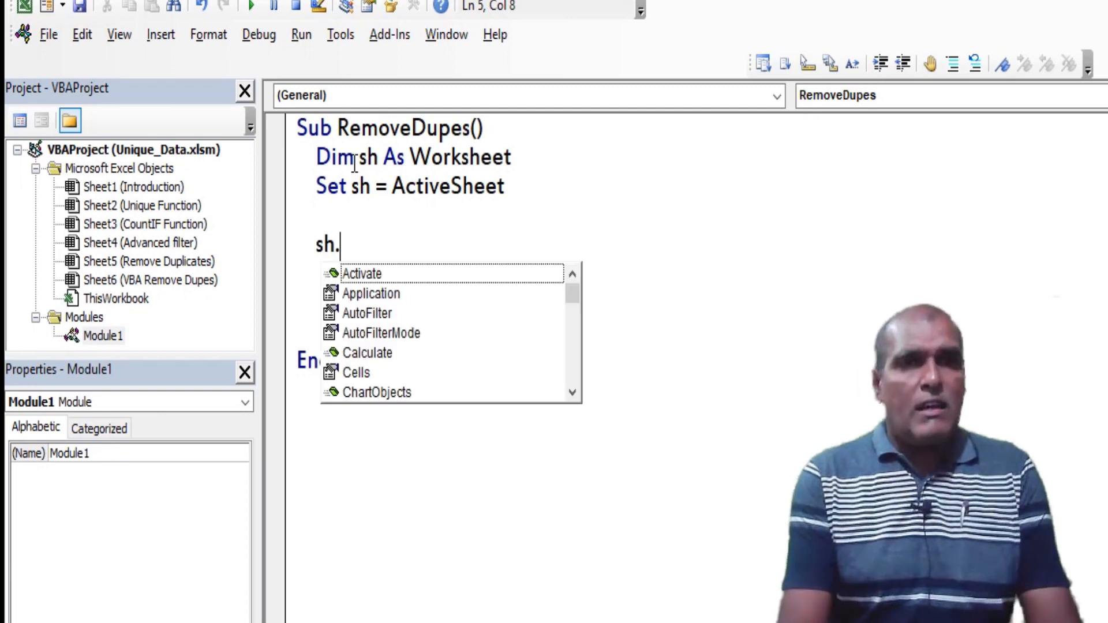
{"action": "type", "text": "range"}
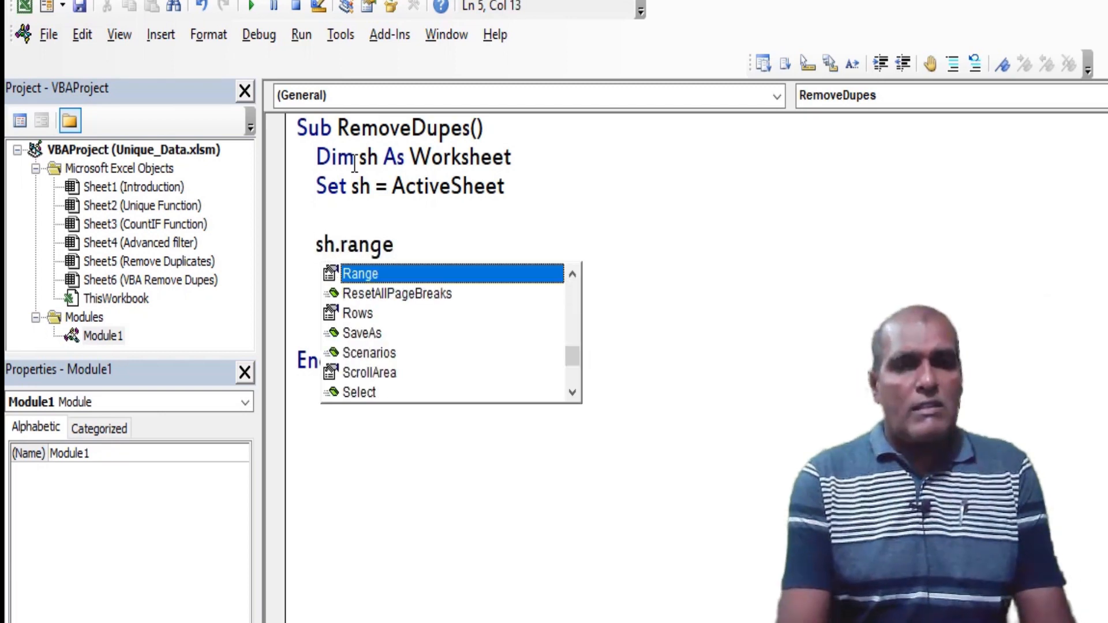
{"action": "type", "text": "(\"A"}
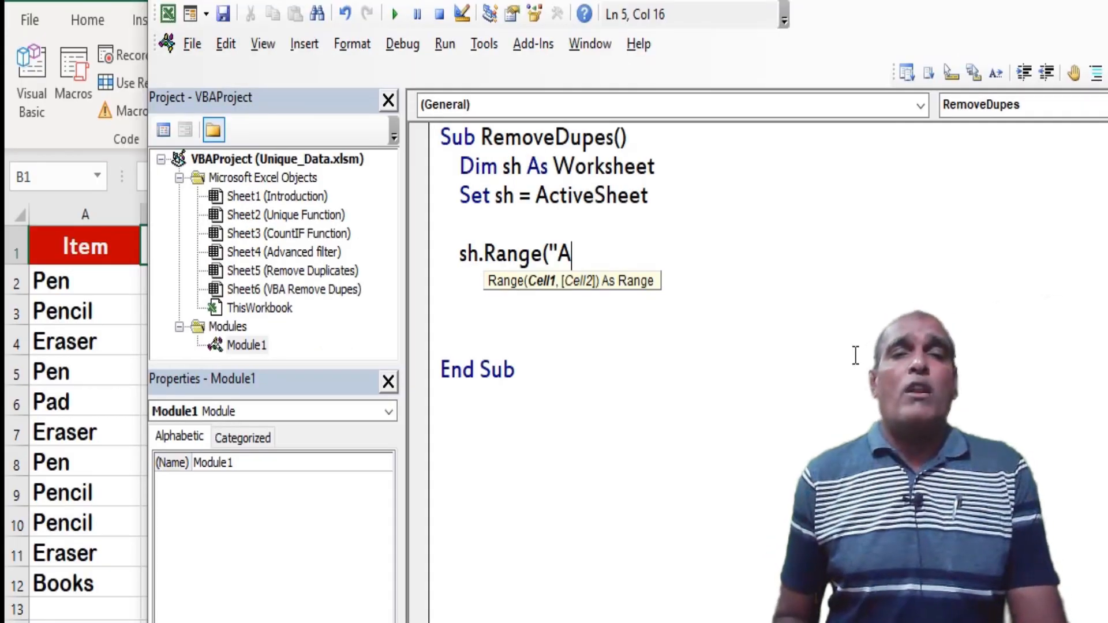
{"action": "type", "text": "1:"}
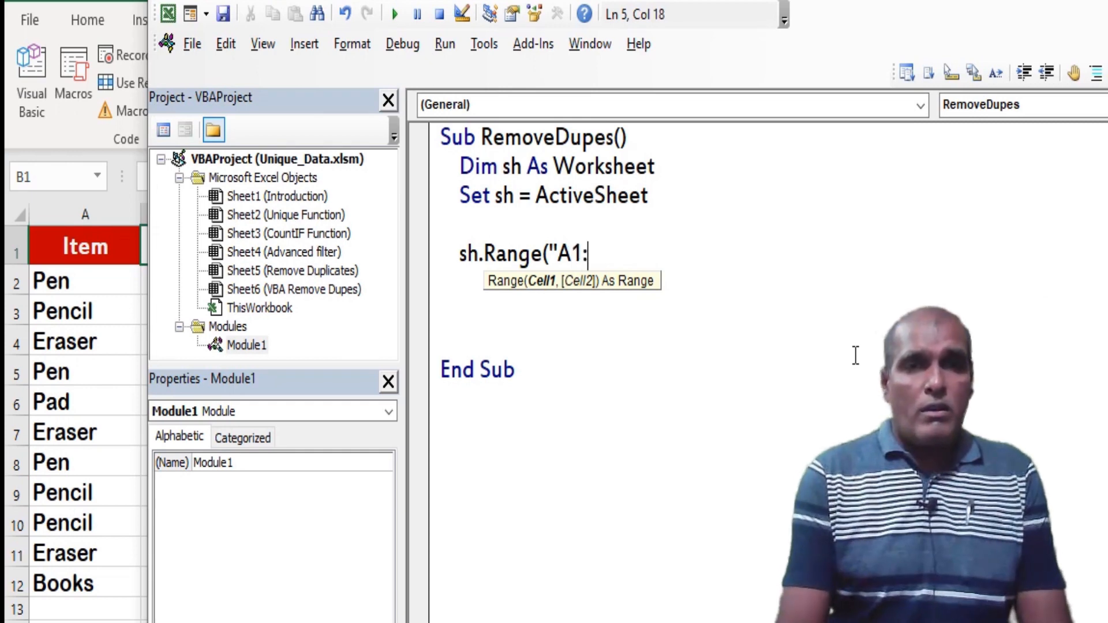
{"action": "type", "text": "A12"}
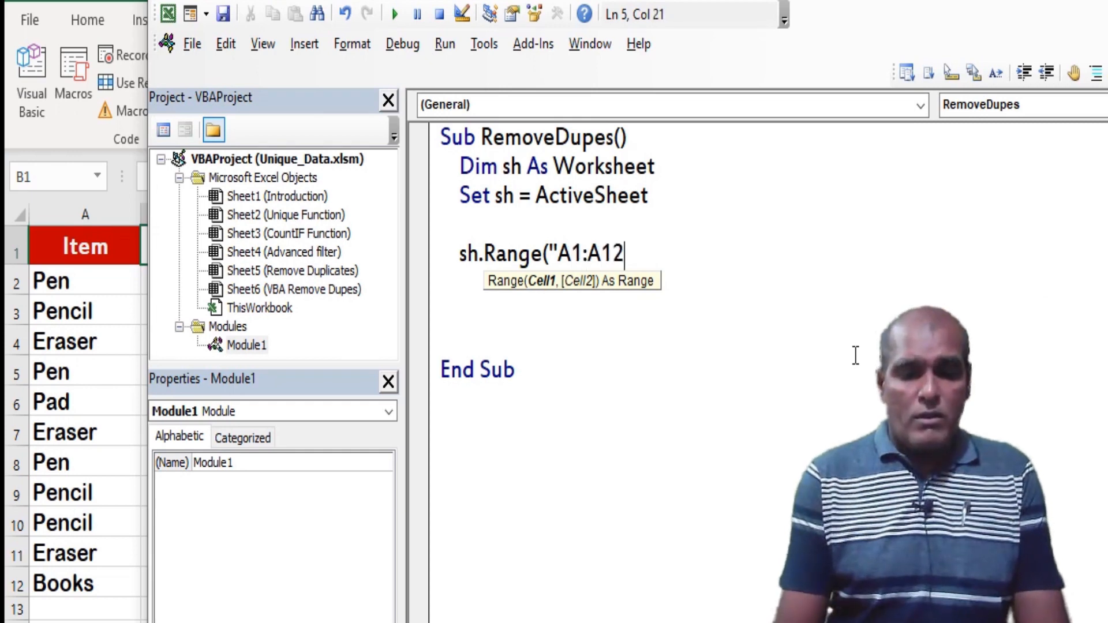
{"action": "type", "text": "\")"}
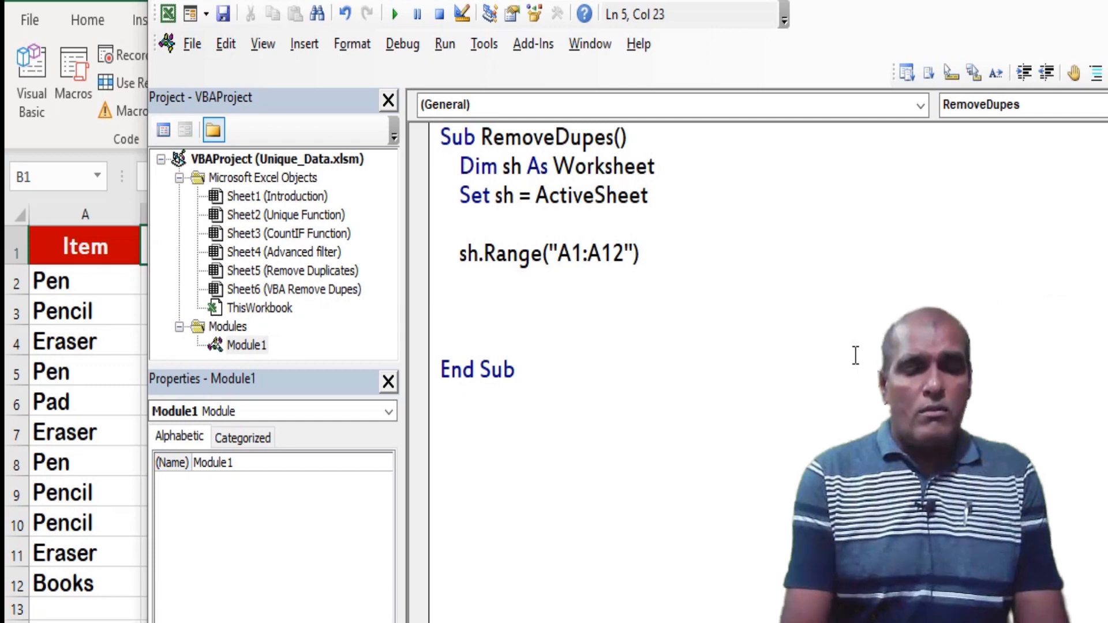
{"action": "type", "text": "."}
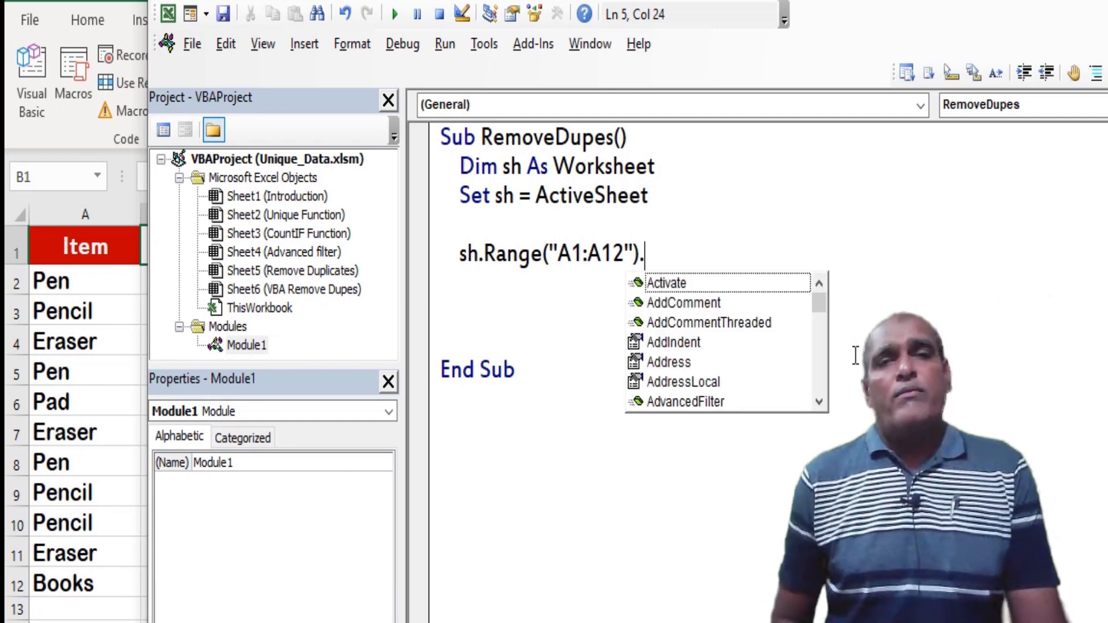
{"action": "type", "text": "remove"}
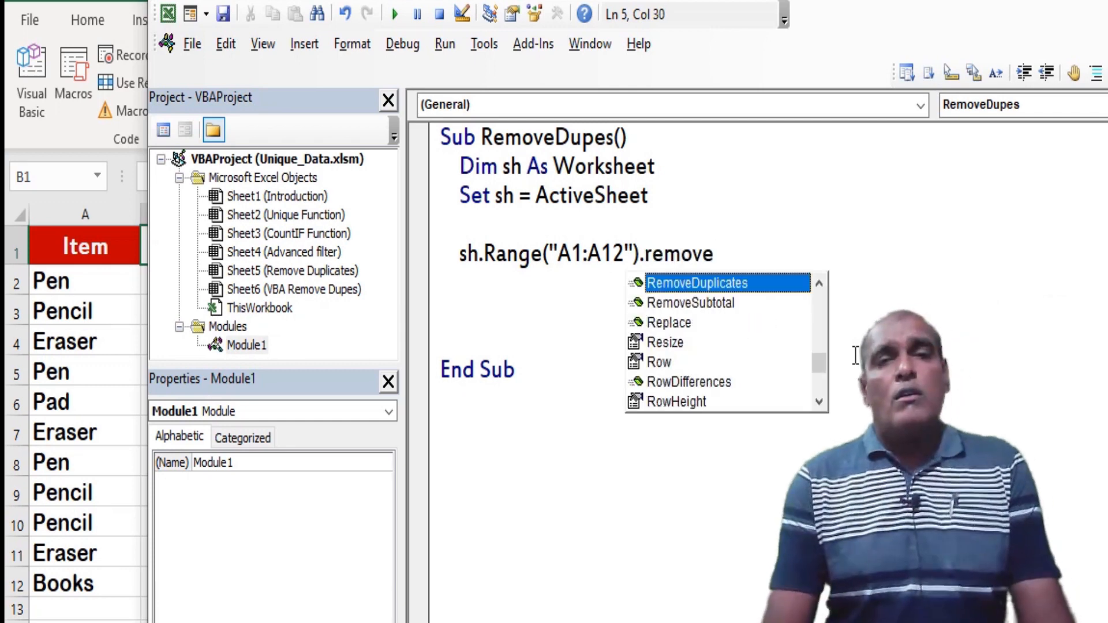
Call the RemoveDuplicates method on the A1:A12 range with the columns argument set to 1
{"action": "key", "text": "Tab"}
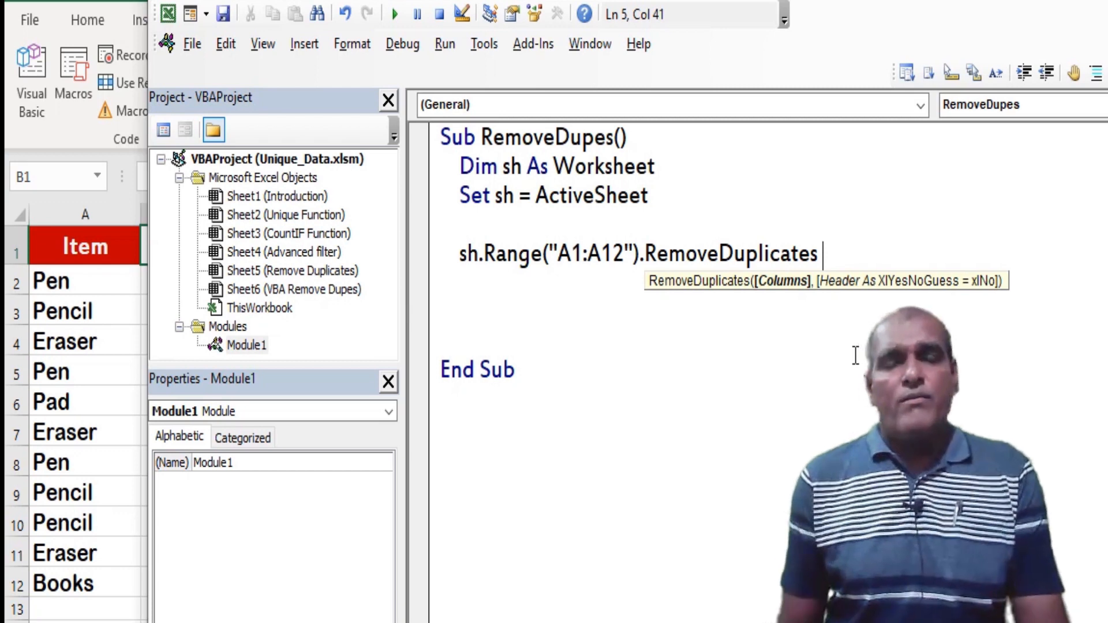
{"action": "type", "text": "cou"}
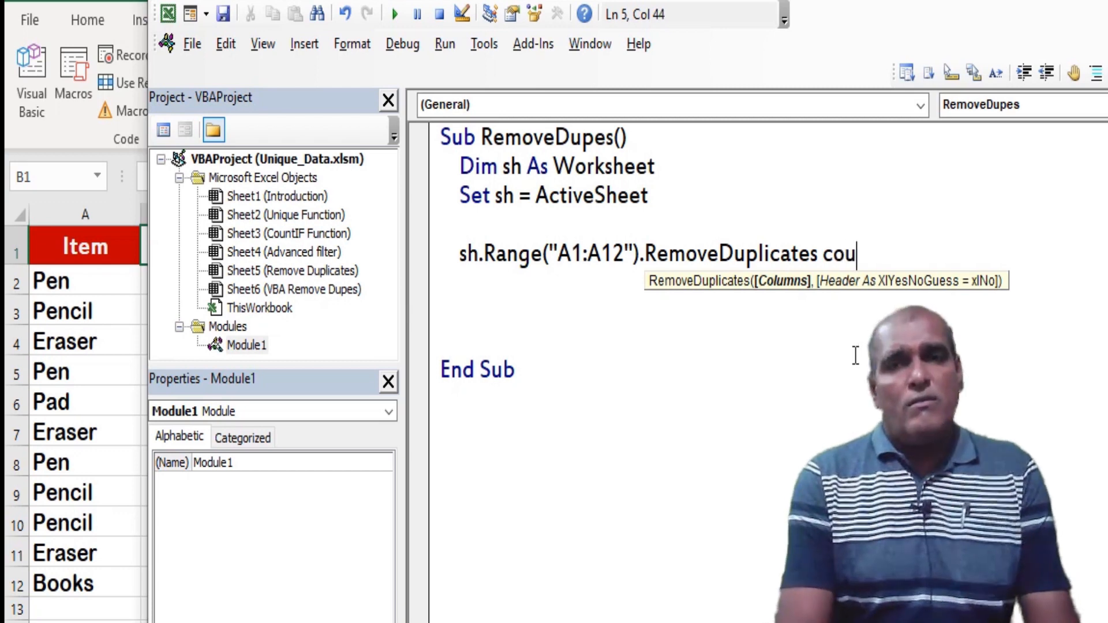
{"action": "key", "text": "BackSpace"}
{"action": "type", "text": "lumns:="}
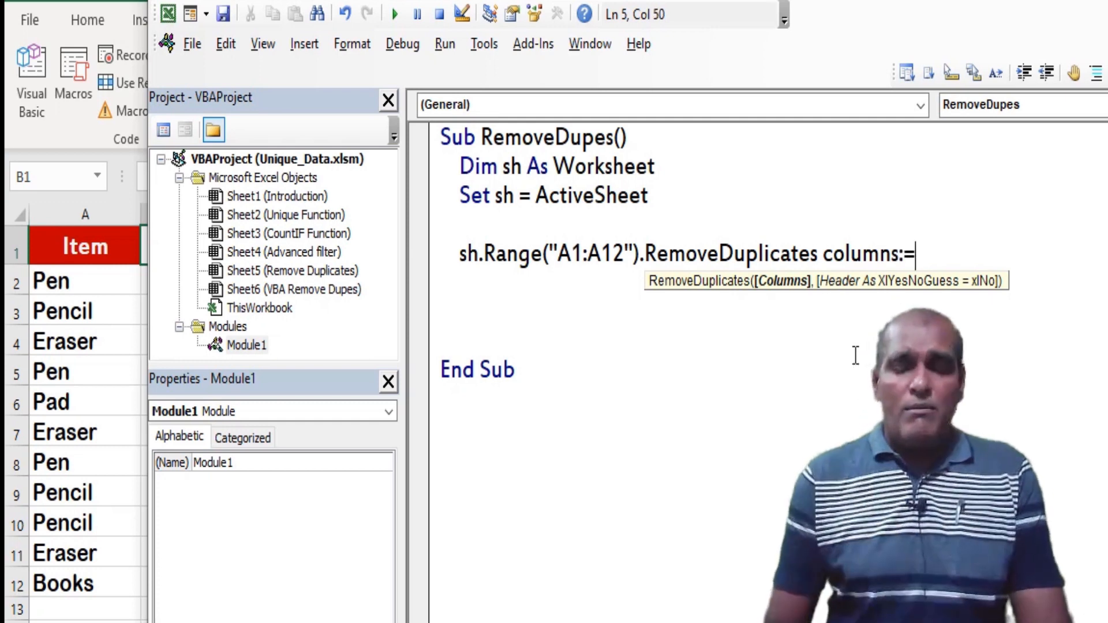
{"action": "type", "text": "1"}
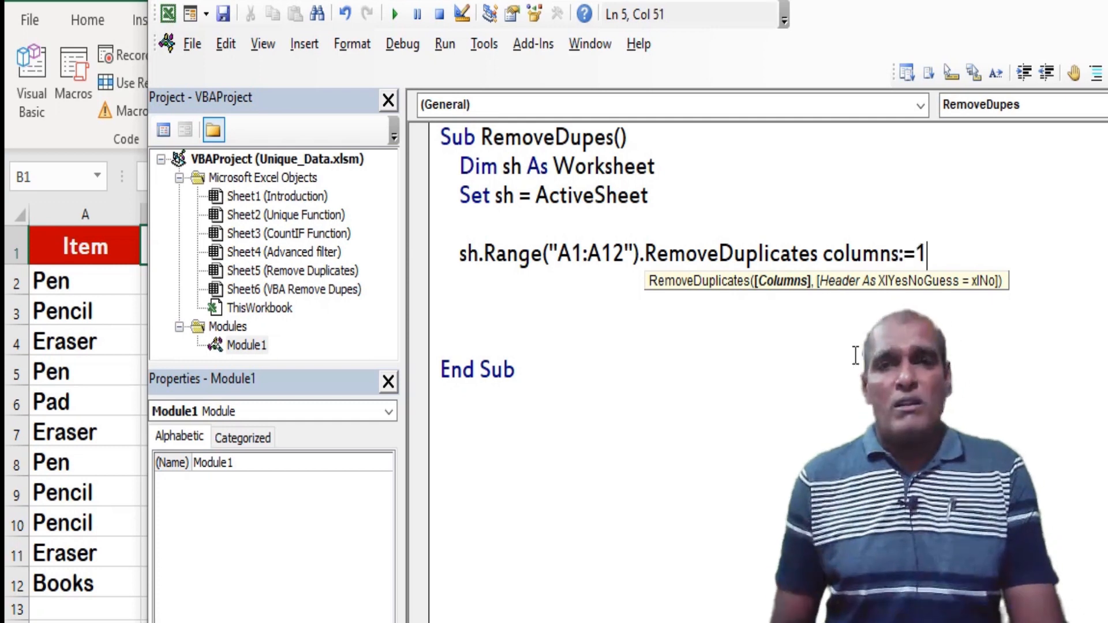
{"action": "type", "text": ","}
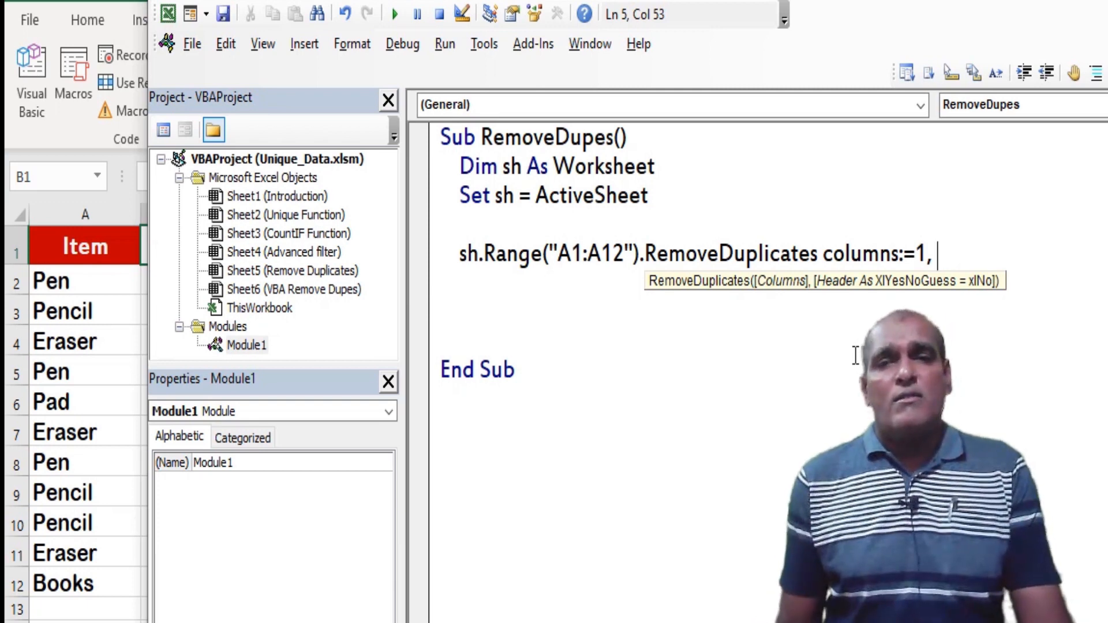
Add the Header argument with the value xlYes to the RemoveDuplicates call in RemoveDupes
{"action": "type", "text": "Header:="}
{"action": "key", "text": "Down"}
{"action": "key", "text": "Down"}
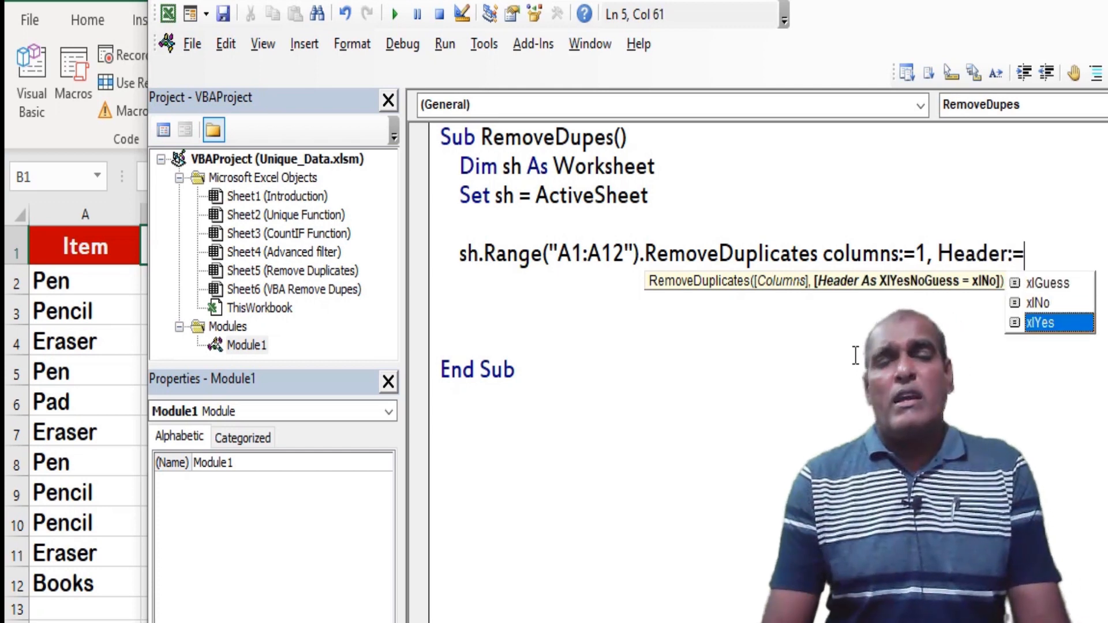
{"action": "key", "text": "Tab"}
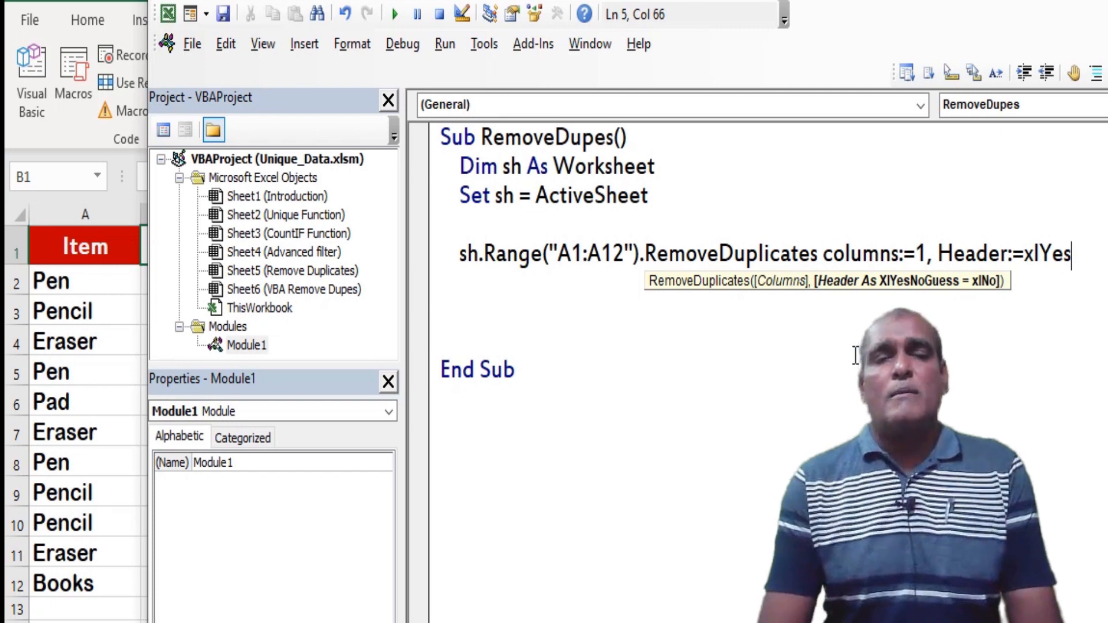
{"action": "left_click", "coordinate": [855, 357]}
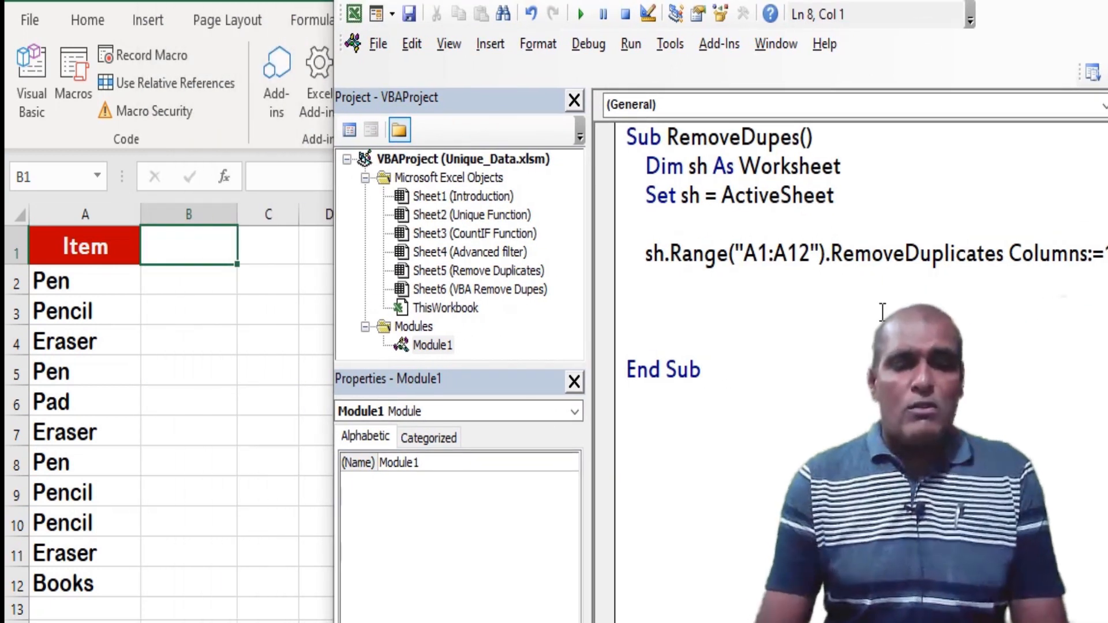
Step through the RemoveDupes macro line by line to its end and return to the worksheet
{"action": "key", "text": "F8"}
{"action": "key", "text": "F8"}
{"action": "key", "text": "F8"}
{"action": "key", "text": "F8"}
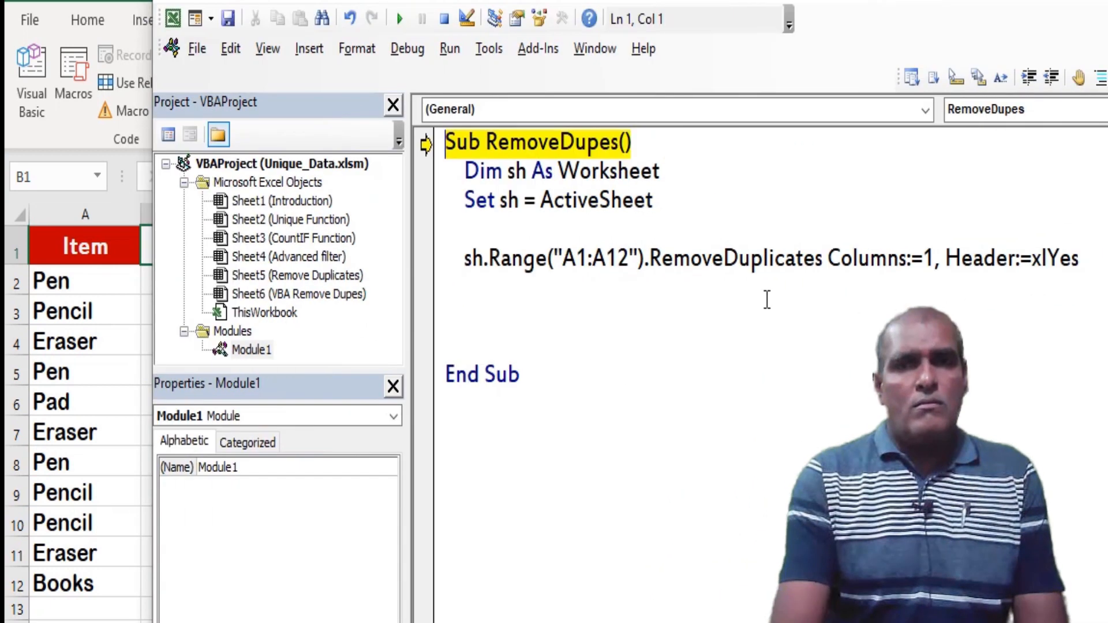
{"action": "key", "text": "F8"}
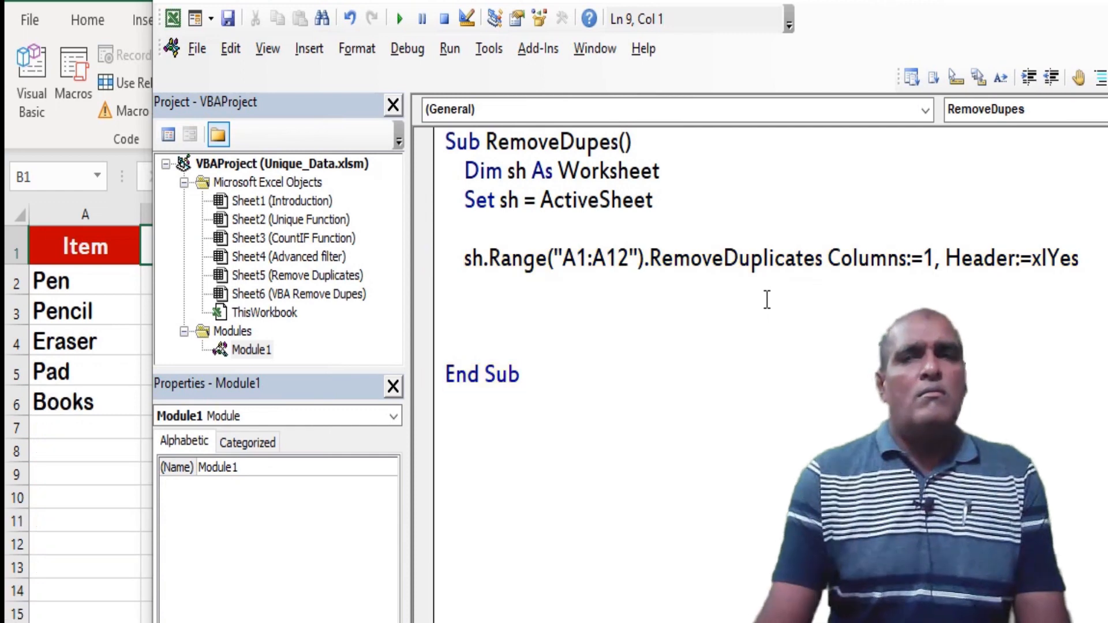
{"action": "key", "text": "alt+F11"}
{"action": "left_click", "coordinate": [301, 368]}
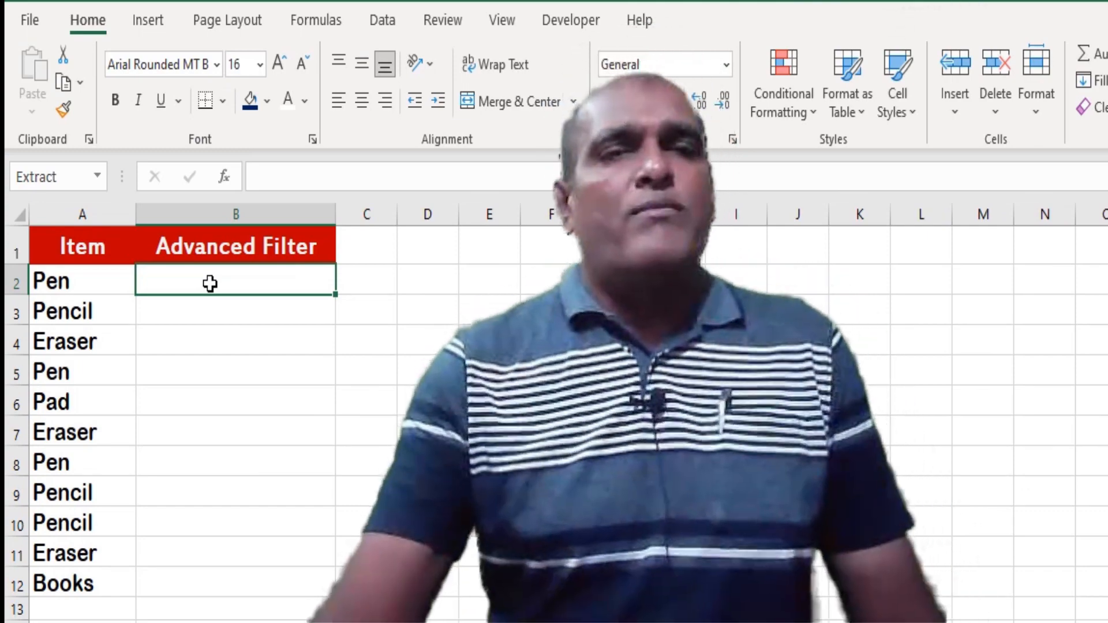
Start an Advanced Filter that copies to another location, with A2:A12 as the list range
{"action": "left_click", "coordinate": [384, 23]}
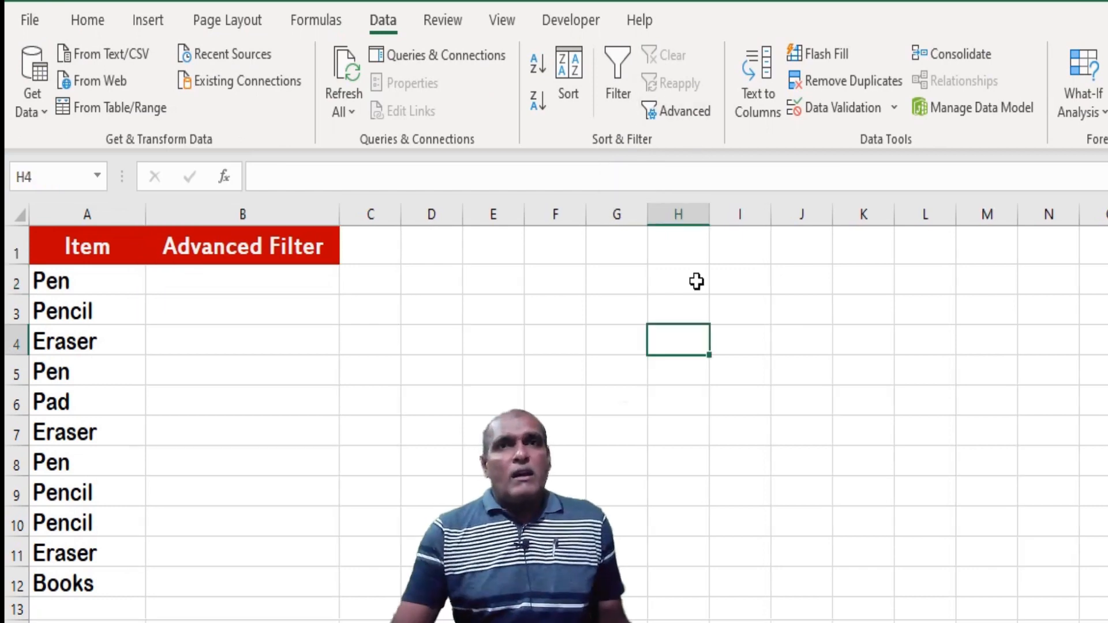
{"action": "left_click", "coordinate": [682, 112]}
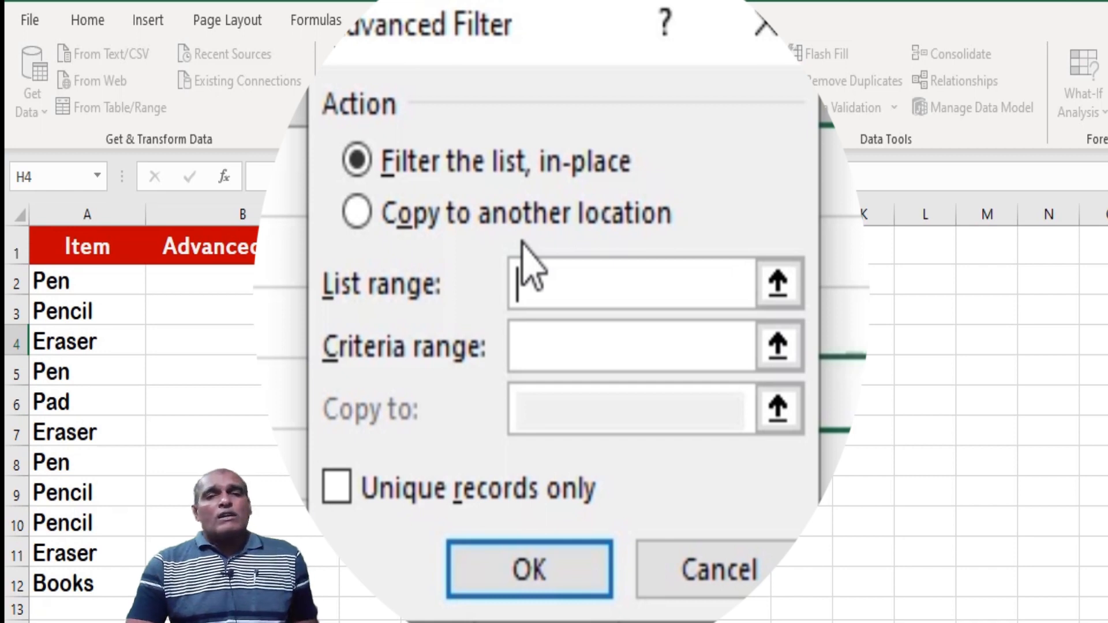
{"action": "left_click", "coordinate": [368, 213]}
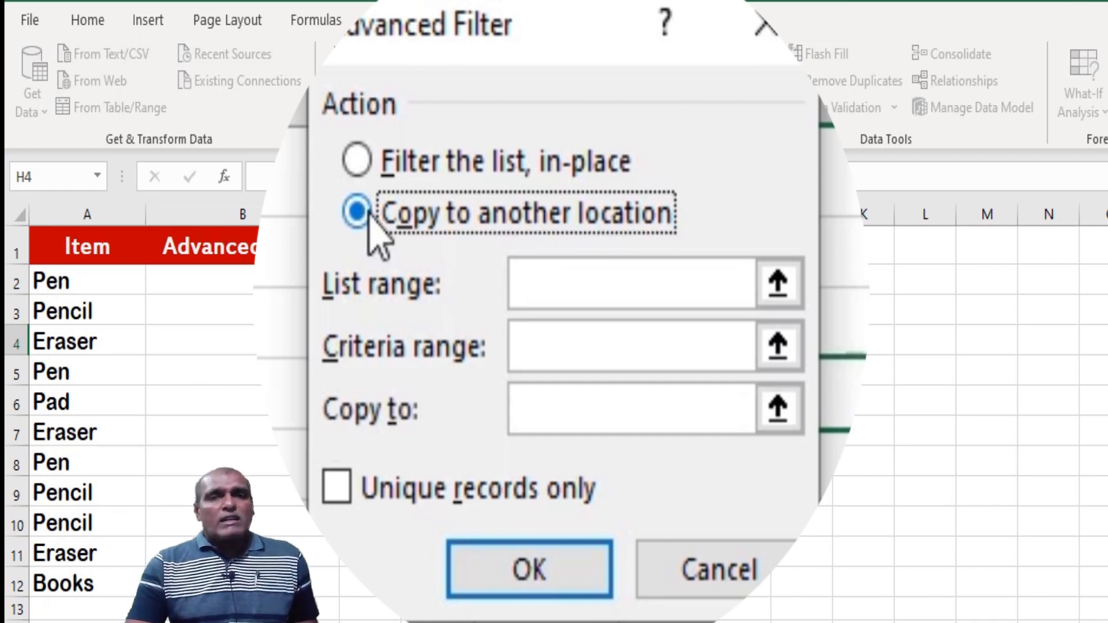
{"action": "left_click", "coordinate": [576, 283]}
{"action": "left_click", "coordinate": [81, 285]}
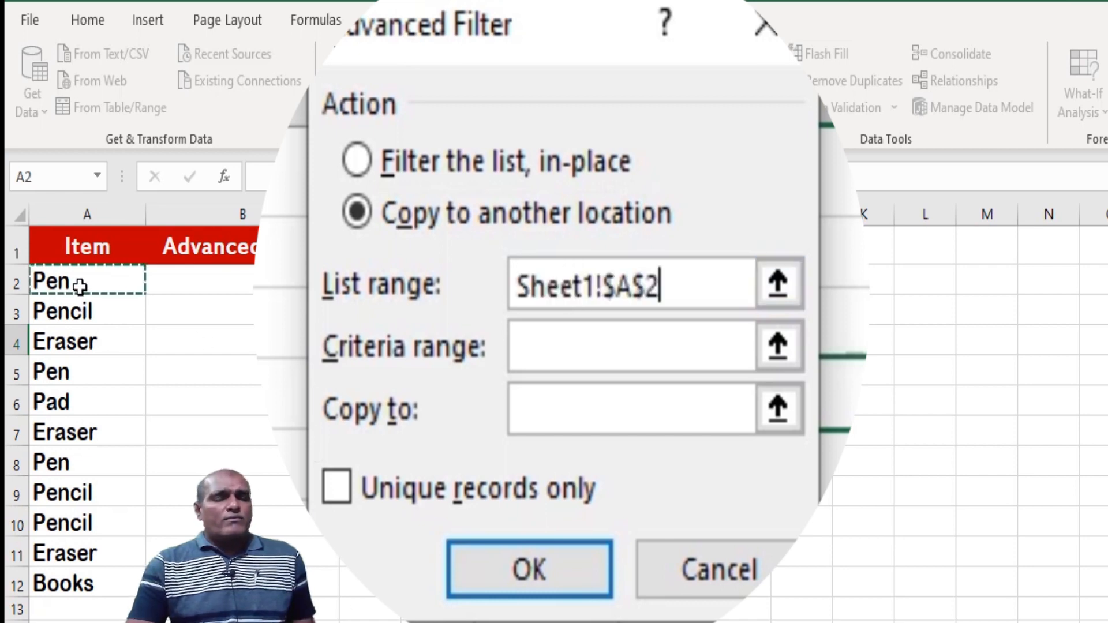
{"action": "left_click_drag", "start_coordinate": [80, 285], "coordinate": [81, 582]}
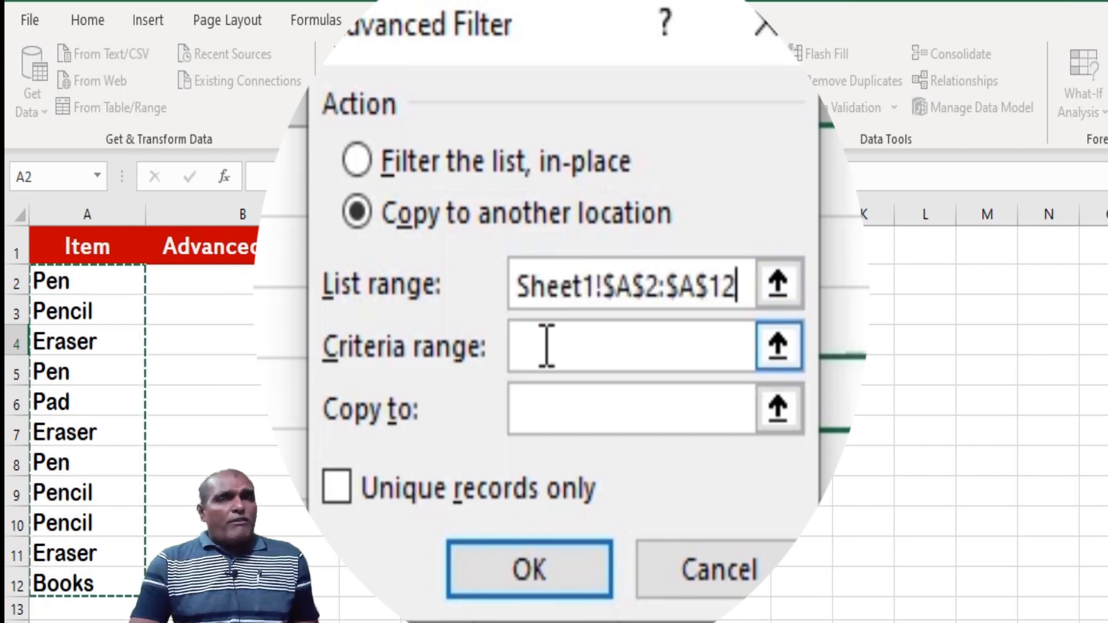
Set the filter's copy destination to B2, restrict it to unique records only, and apply it
{"action": "left_click", "coordinate": [551, 403]}
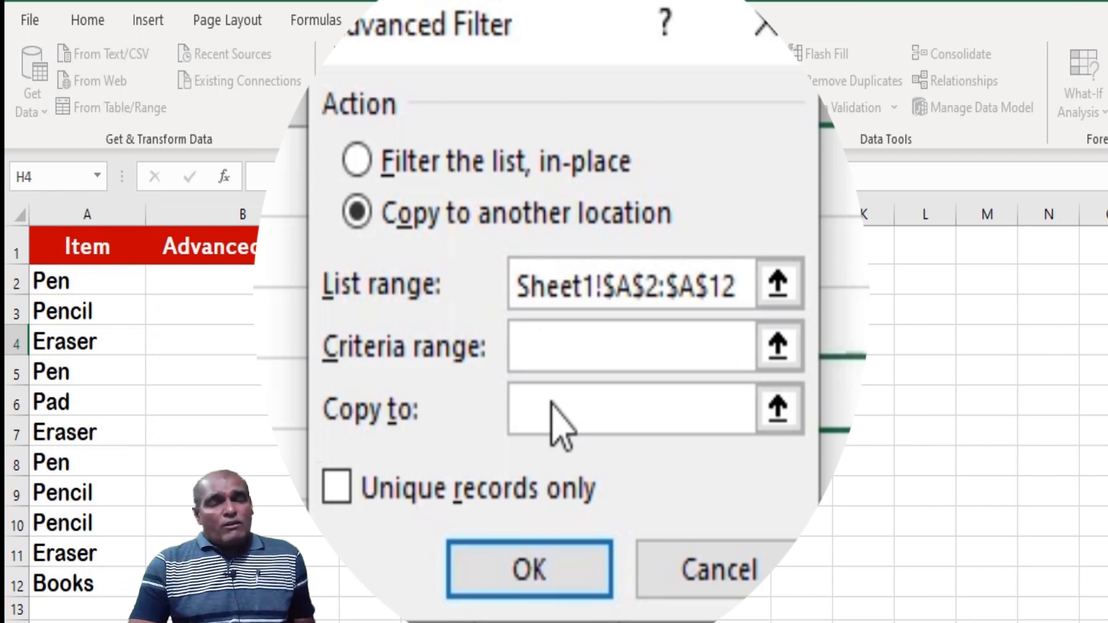
{"action": "left_click", "coordinate": [230, 280]}
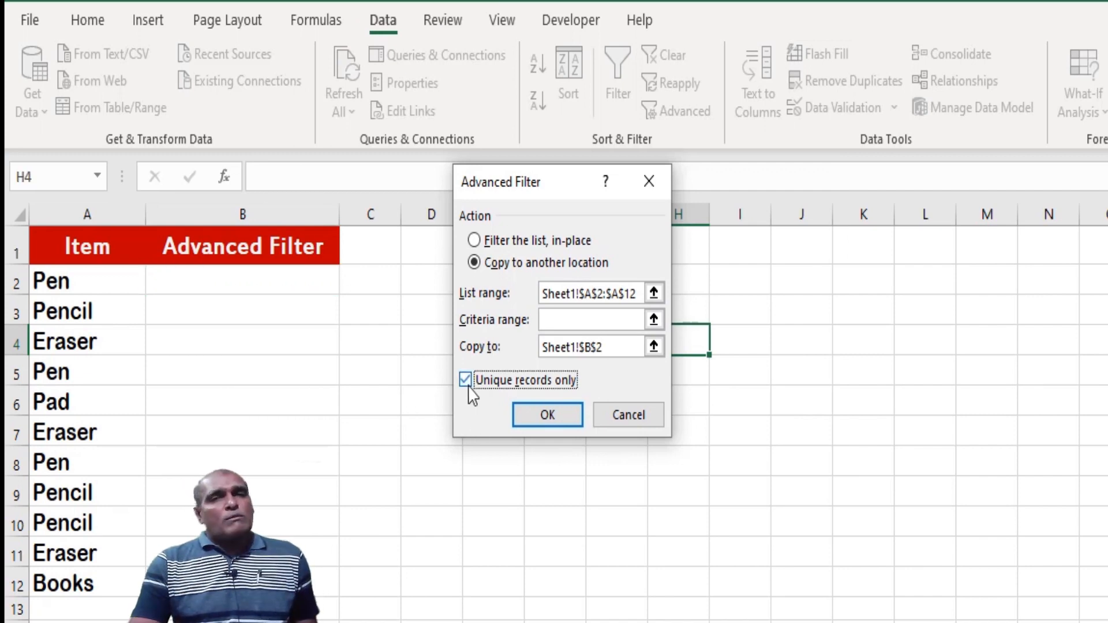
{"action": "left_click", "coordinate": [543, 416]}
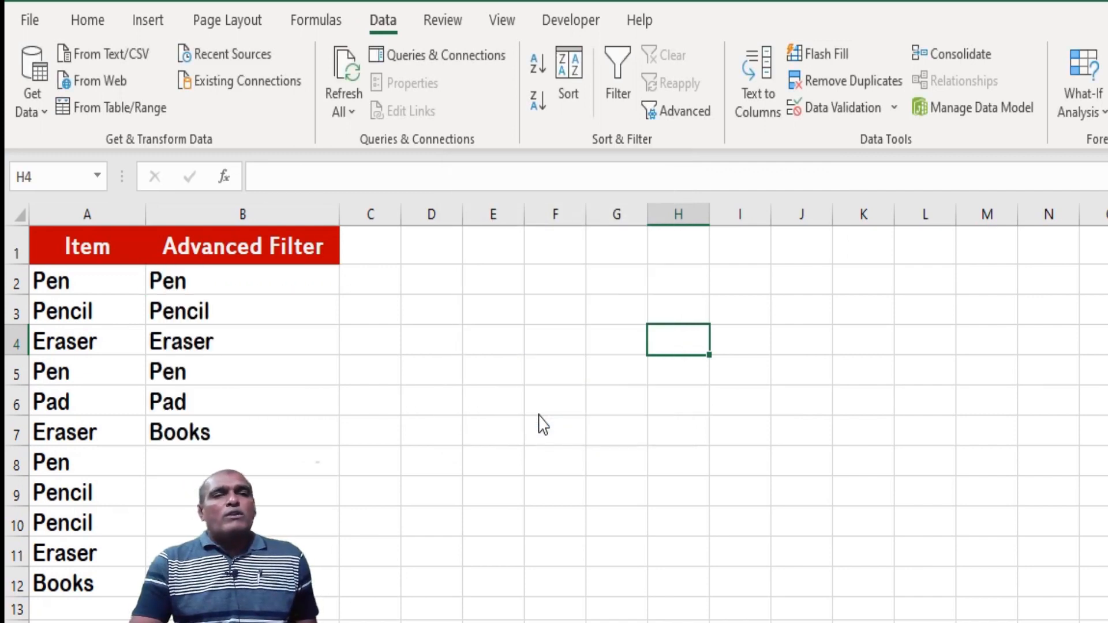
{"action": "left_click", "coordinate": [387, 373]}
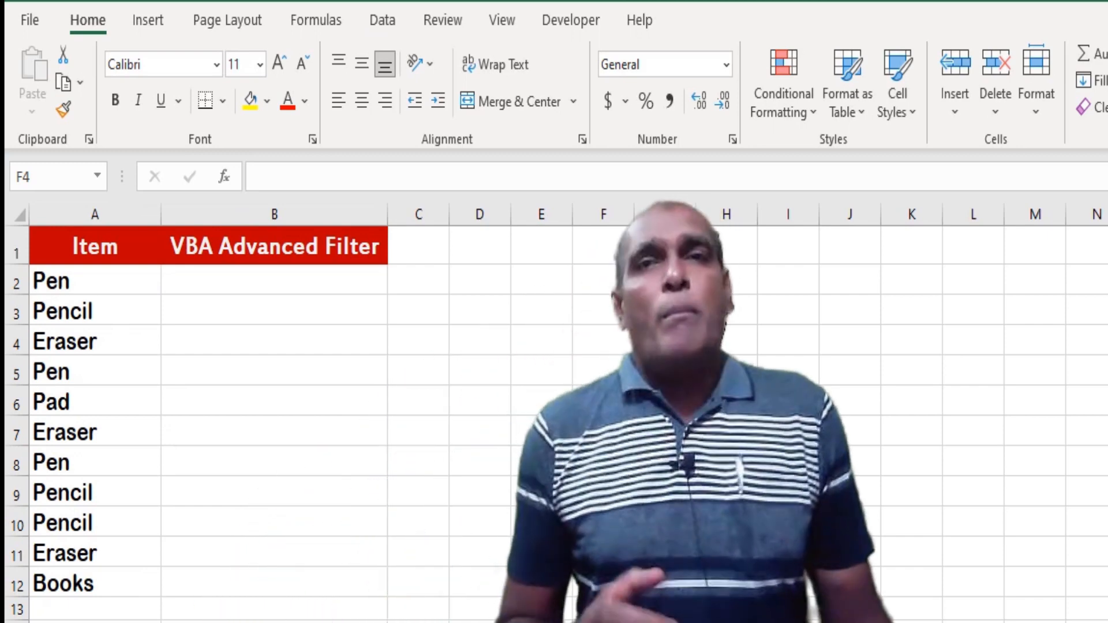
Select B2 on the VBA Advanced Filter sheet and create an empty procedure named Unique_Data_AdvanceFilter below RemoveDupes in Module1
{"action": "left_click", "coordinate": [267, 282]}
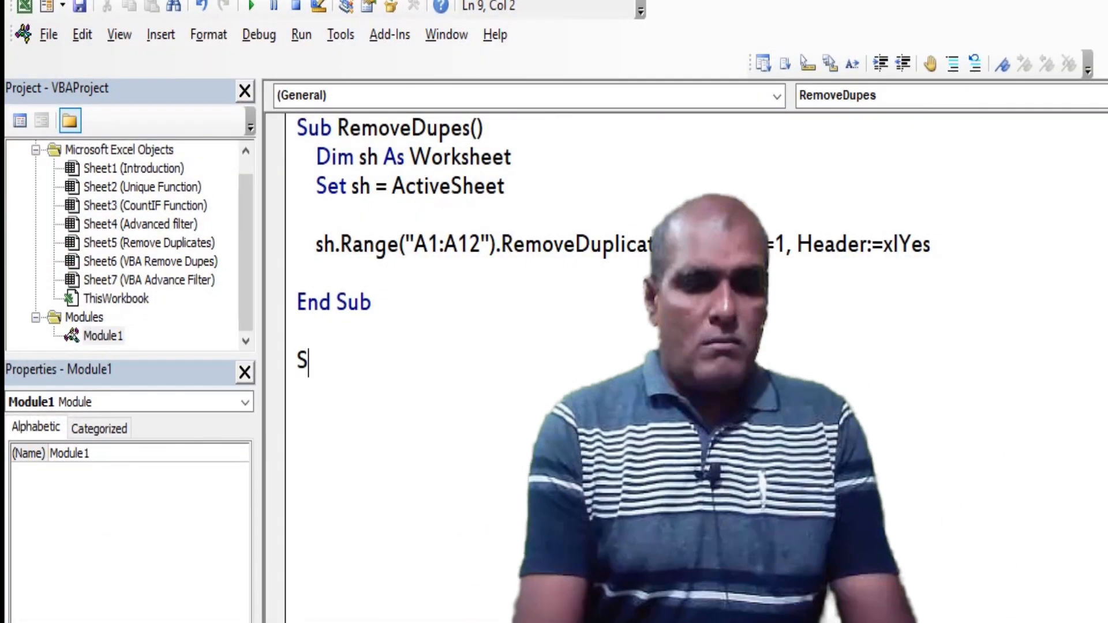
{"action": "type", "text": "ub  "}
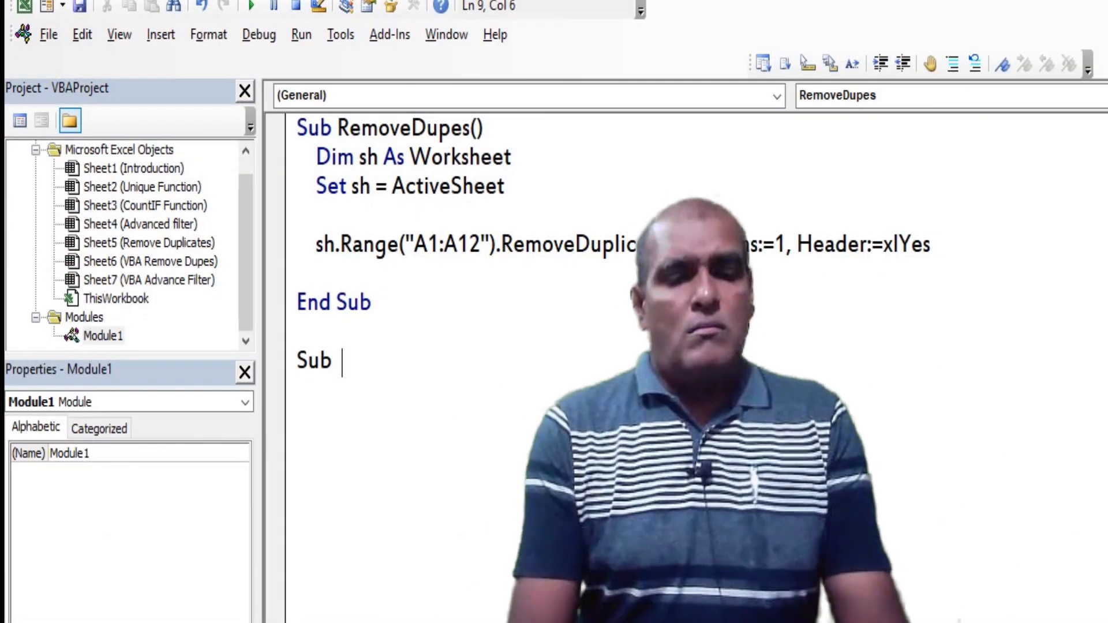
{"action": "type", "text": "Unique_Data_"}
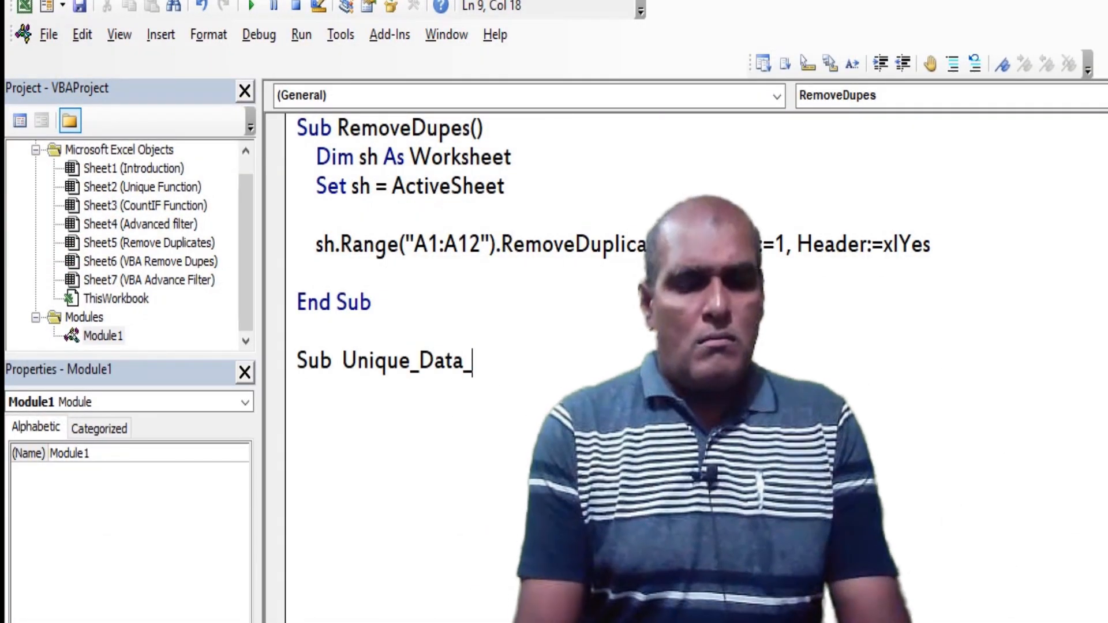
{"action": "type", "text": "AdvanceFilter"}
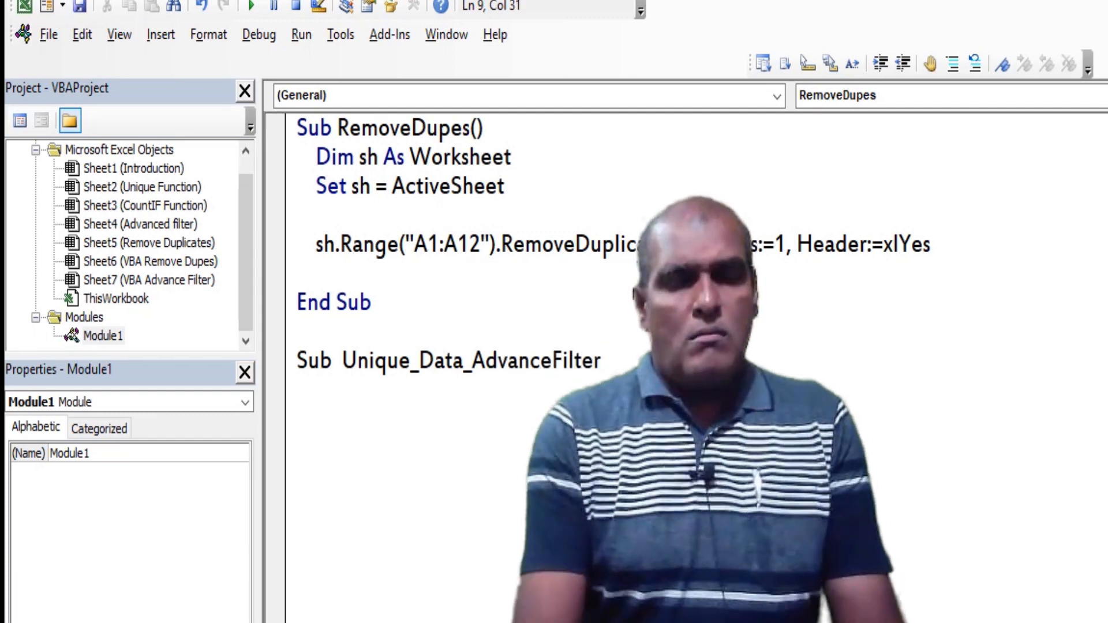
{"action": "type", "text": "()"}
{"action": "key", "text": "Return"}
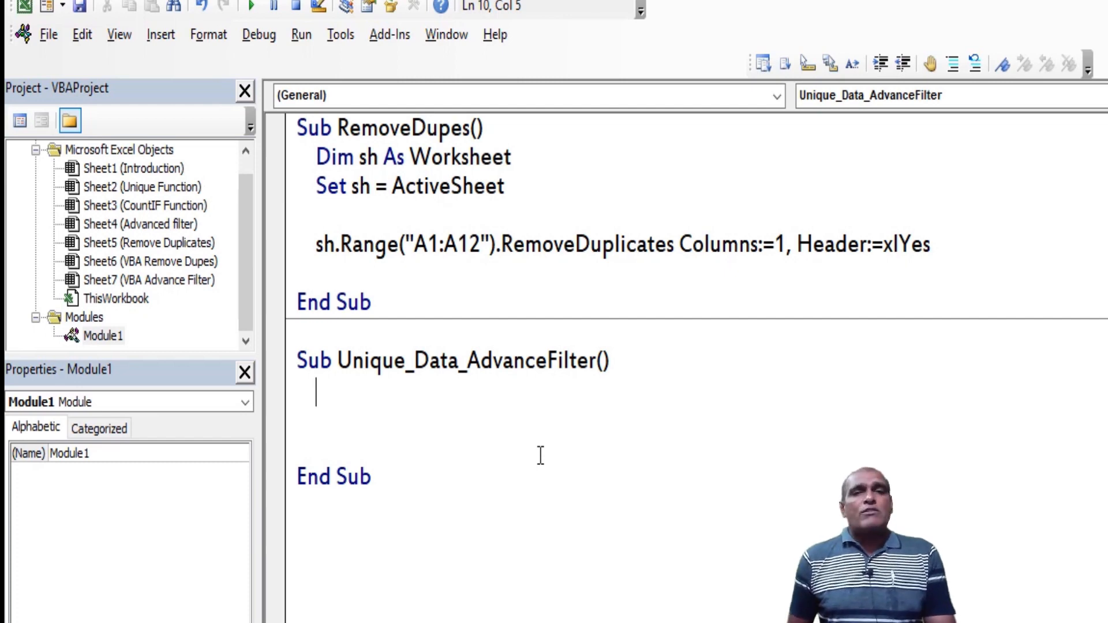
Declare sh as Worksheet in Unique_Data_AdvanceFilter and set it to ActiveSheet
{"action": "type", "text": "dim sh as Worksheet"}
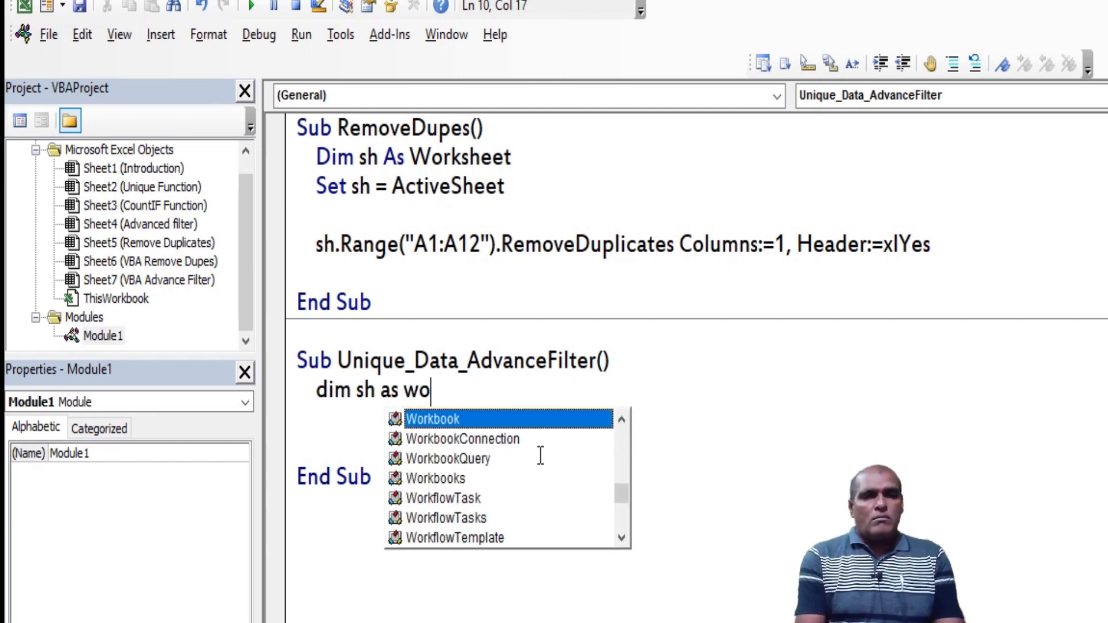
{"action": "key", "text": "Return"}
{"action": "type", "text": "set sh = activesheet"}
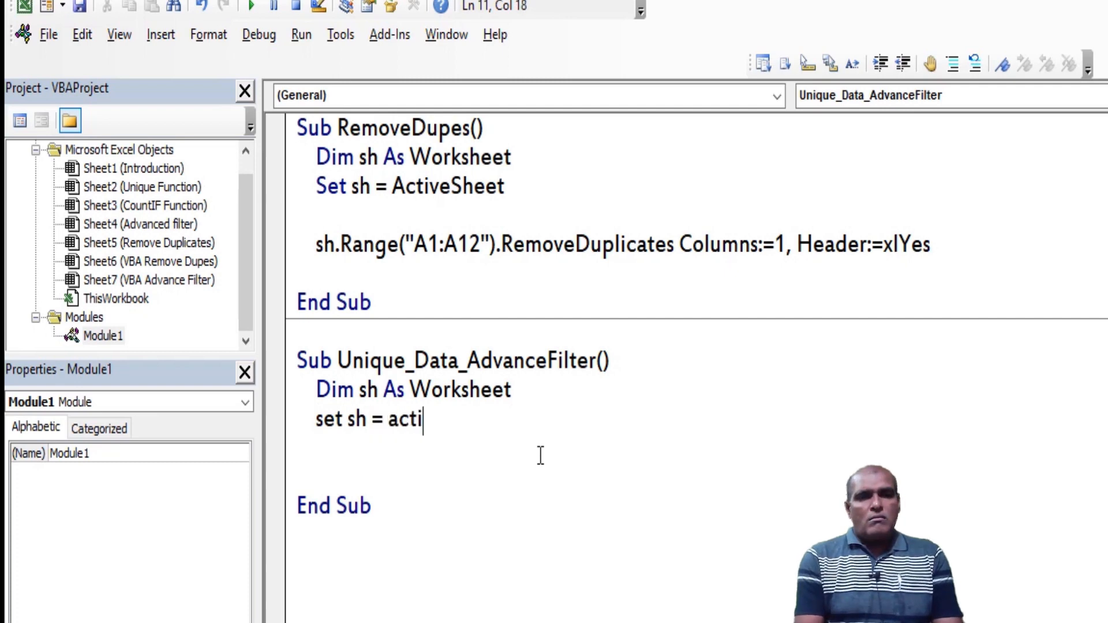
{"action": "key", "text": "Return"}
{"action": "key", "text": "Return"}
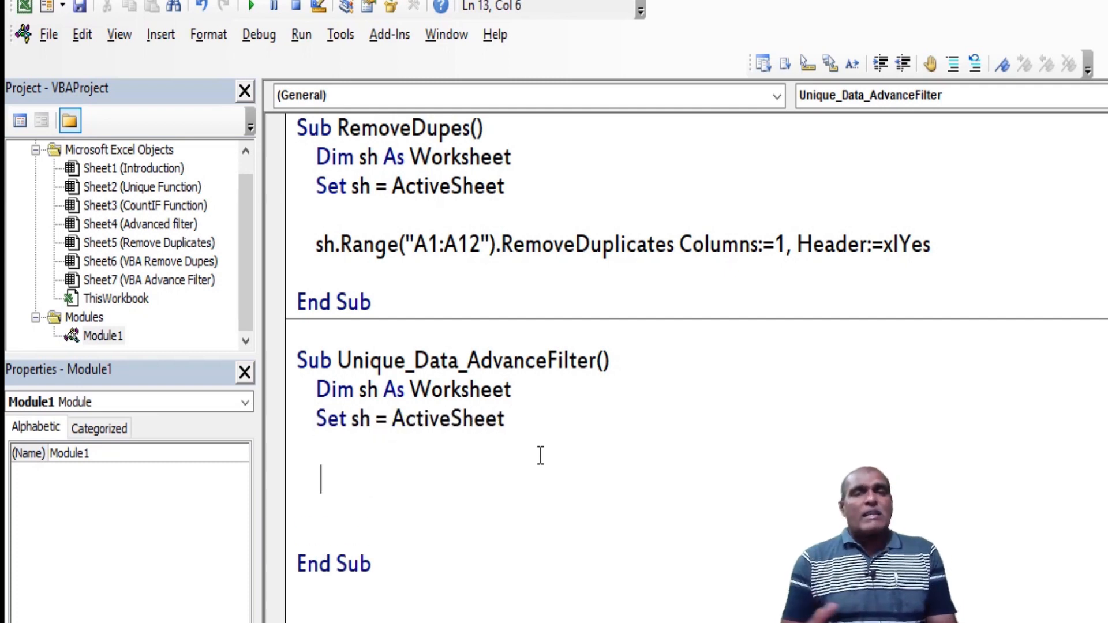
Begin a statement below the assignment that calls the AdvancedFilter method on the range A2:A12 of sh
{"action": "type", "text": "sh.Range("}
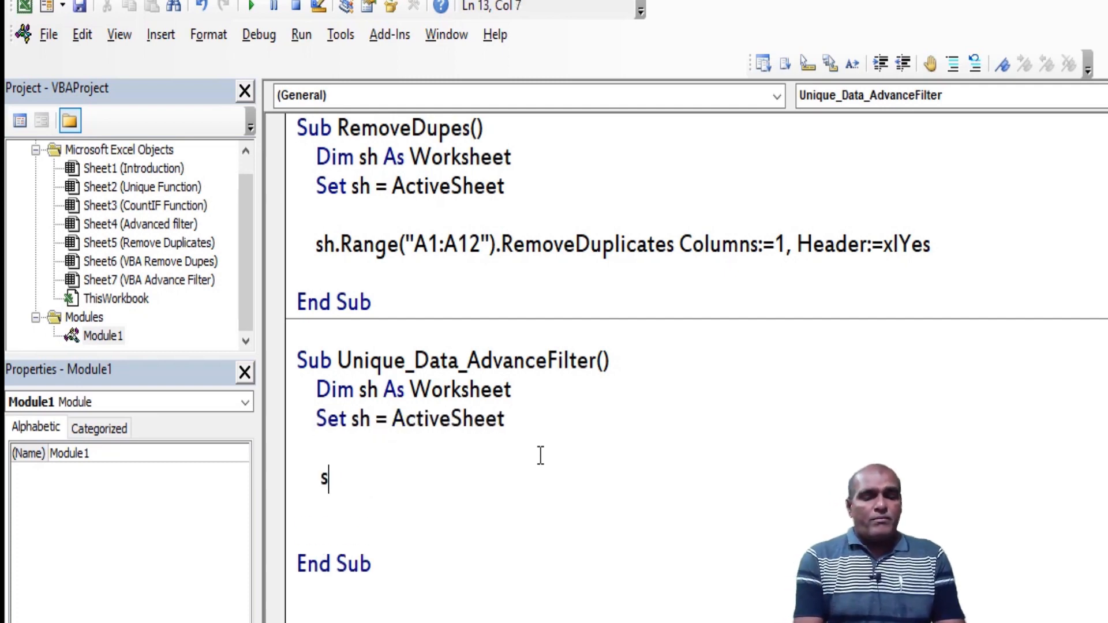
{"action": "type", "text": "\"A2:A12\")"}
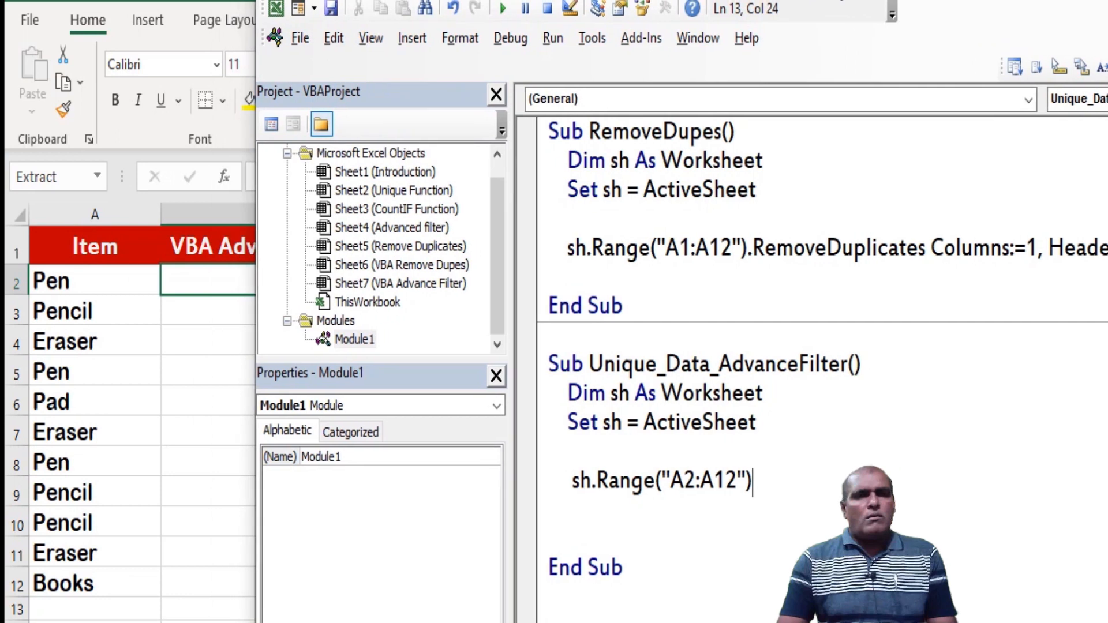
{"action": "left_click_drag", "start_coordinate": [836, 0], "coordinate": [971, 6]}
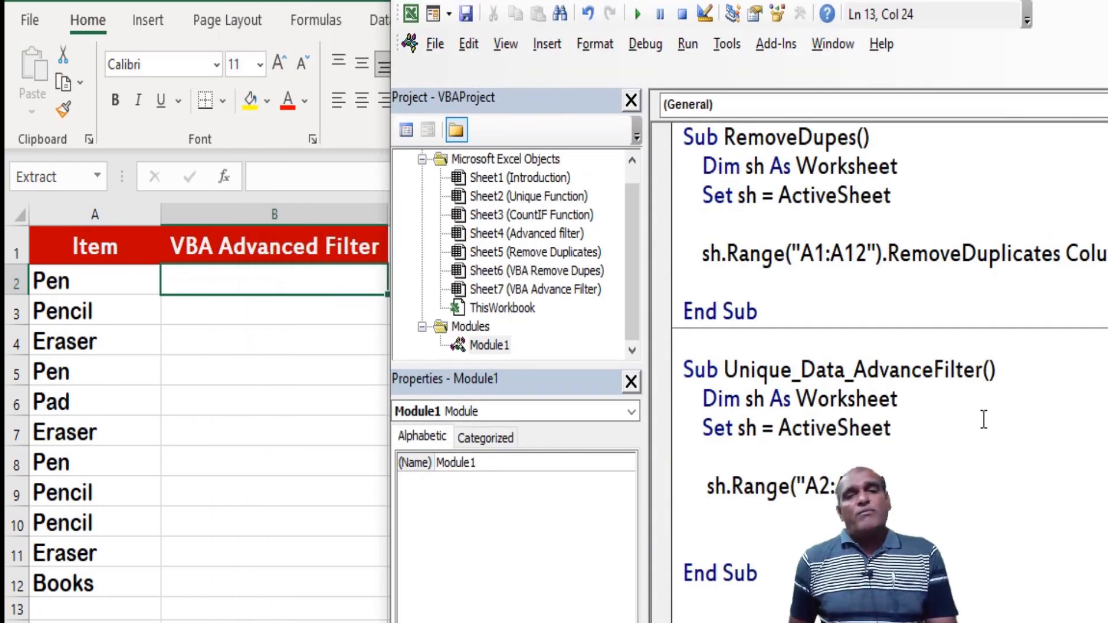
{"action": "type", "text": ".advance"}
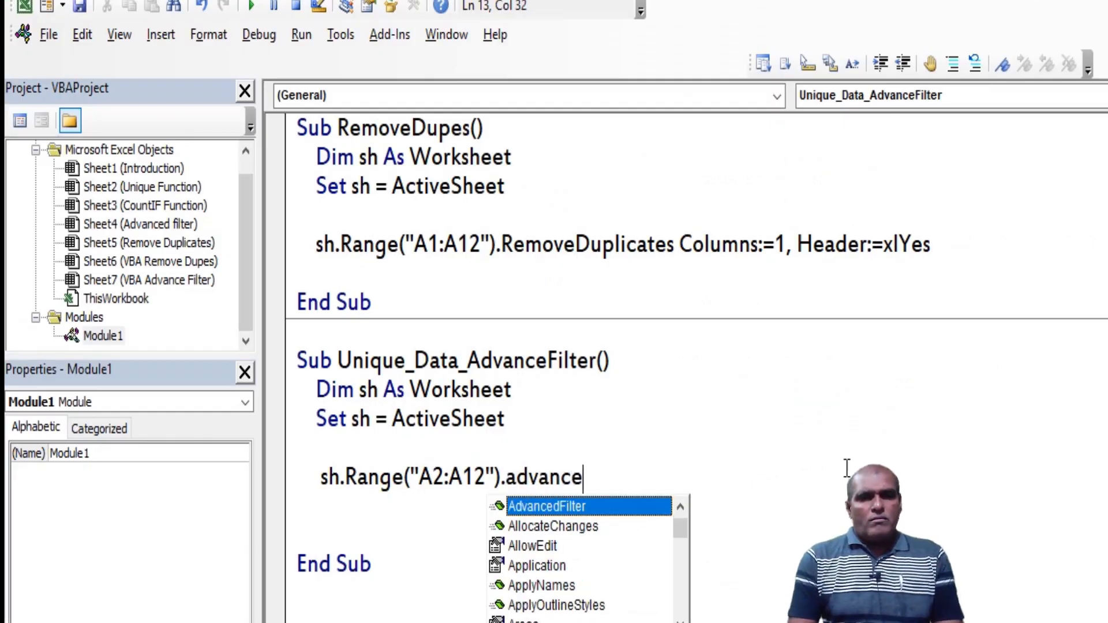
{"action": "key", "text": "Tab"}
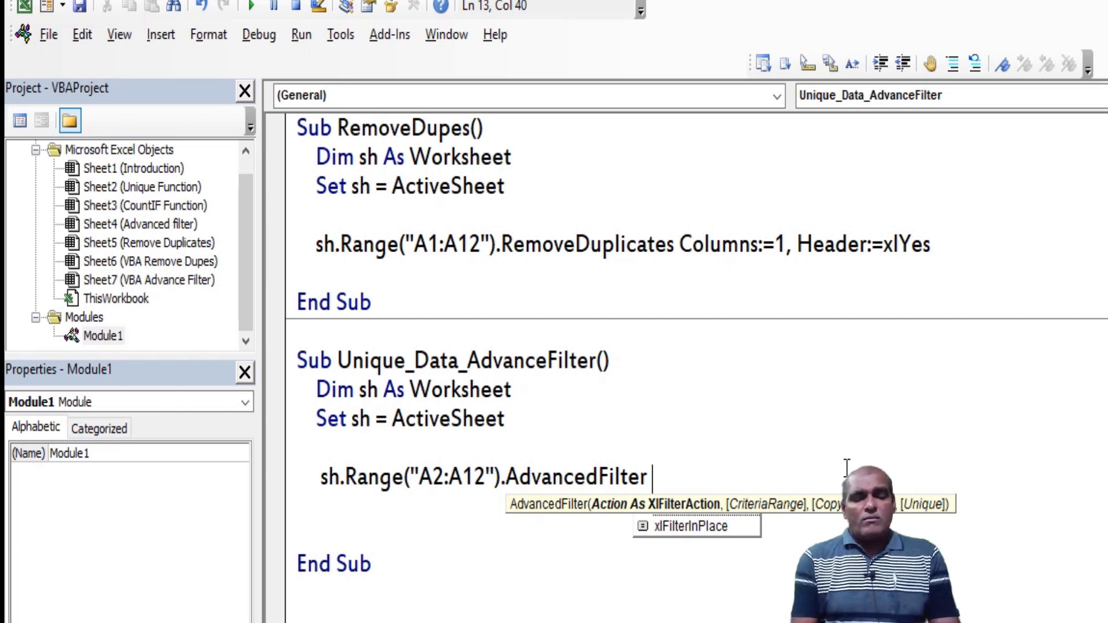
Give the AdvancedFilter call an action argument with the value xlFilterCopy
{"action": "type", "text": "activ"}
{"action": "key", "text": "BackSpace"}
{"action": "type", "text": "on"}
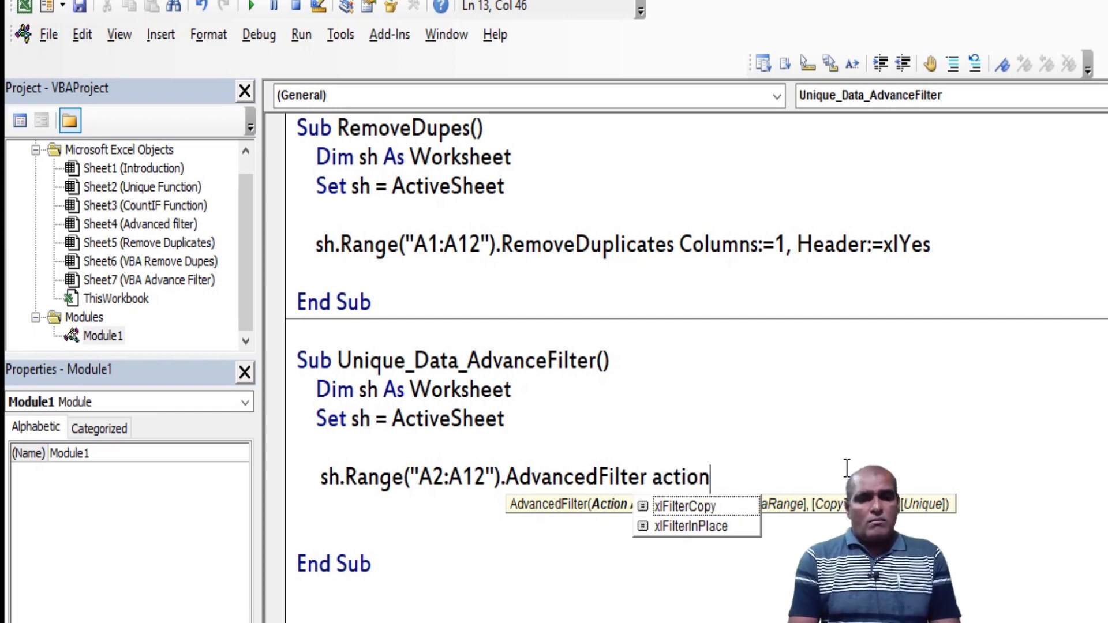
{"action": "type", "text": ":="}
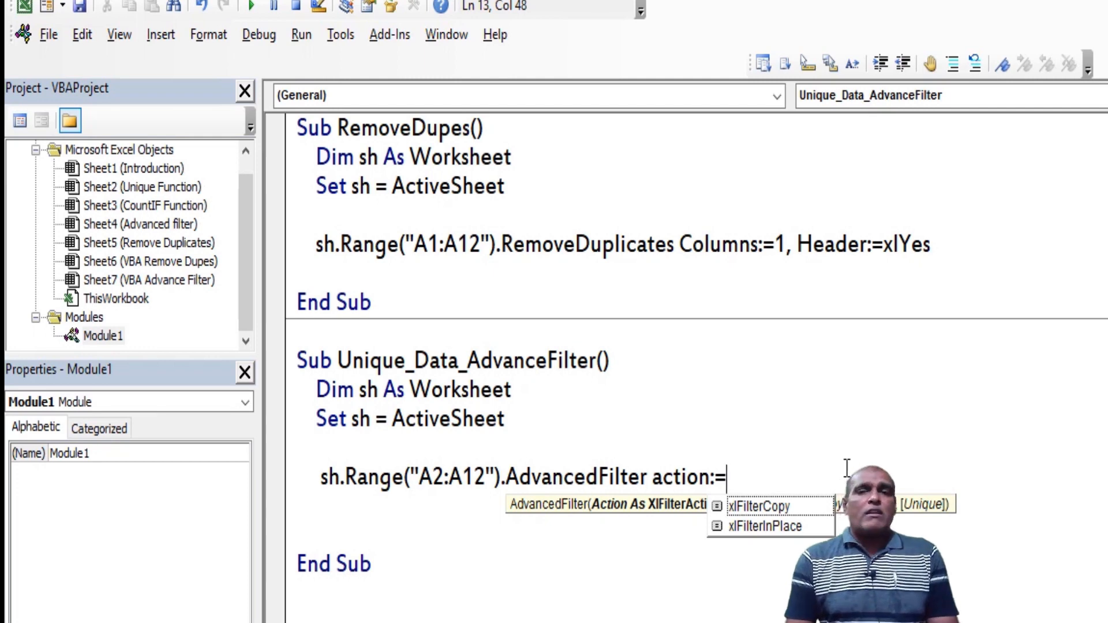
{"action": "key", "text": "Down"}
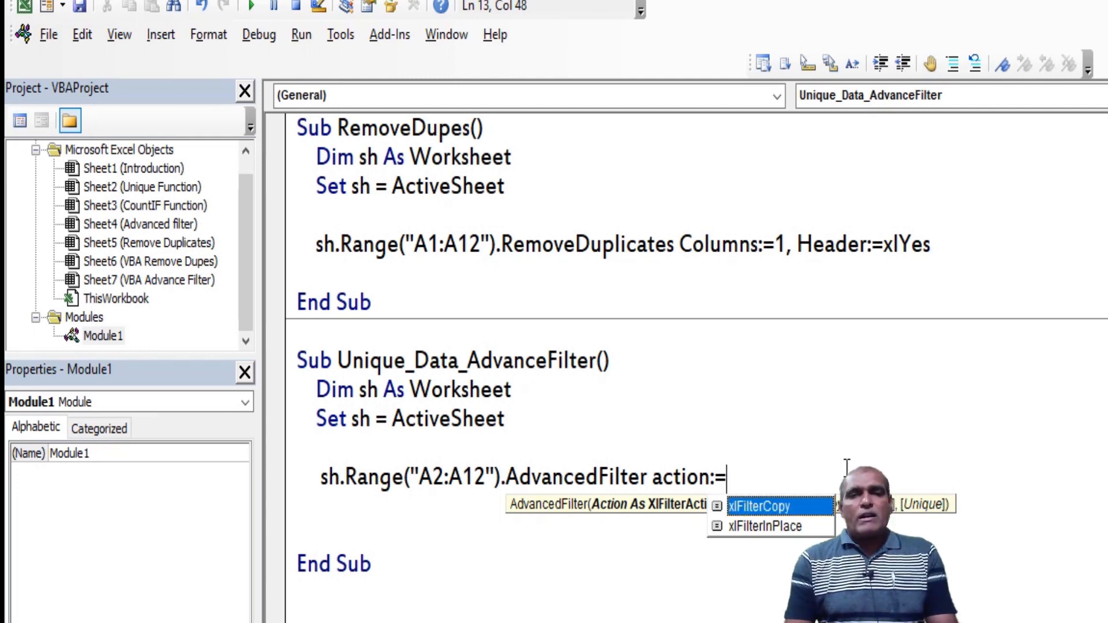
{"action": "key", "text": "Tab"}
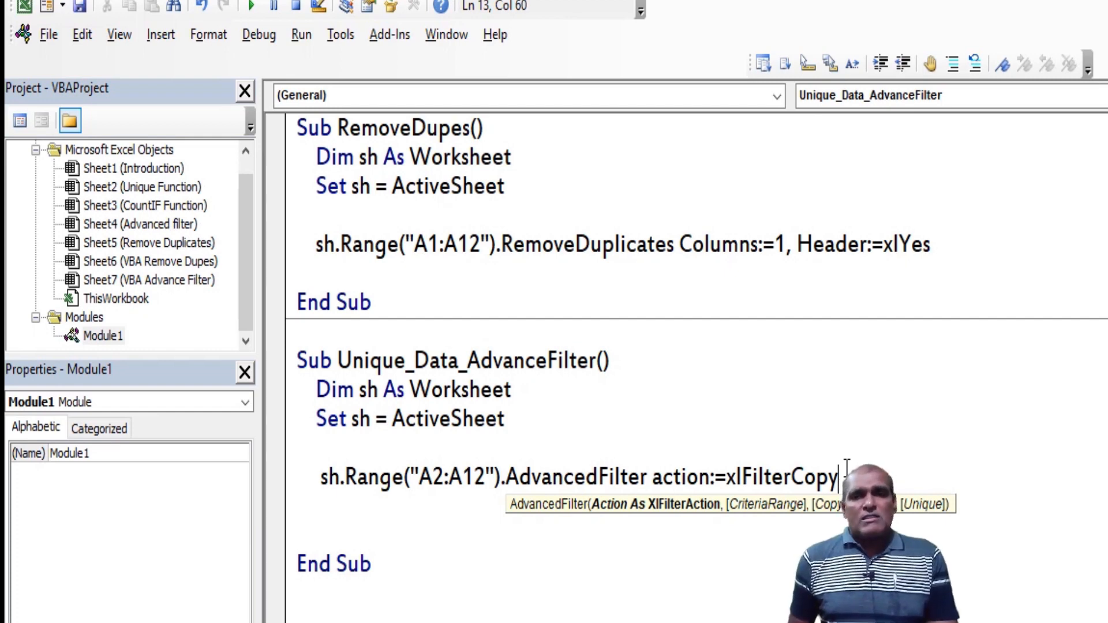
Add a CopyToRange argument to the AdvancedFilter call that targets cell B2 of sh
{"action": "type", "text": ","}
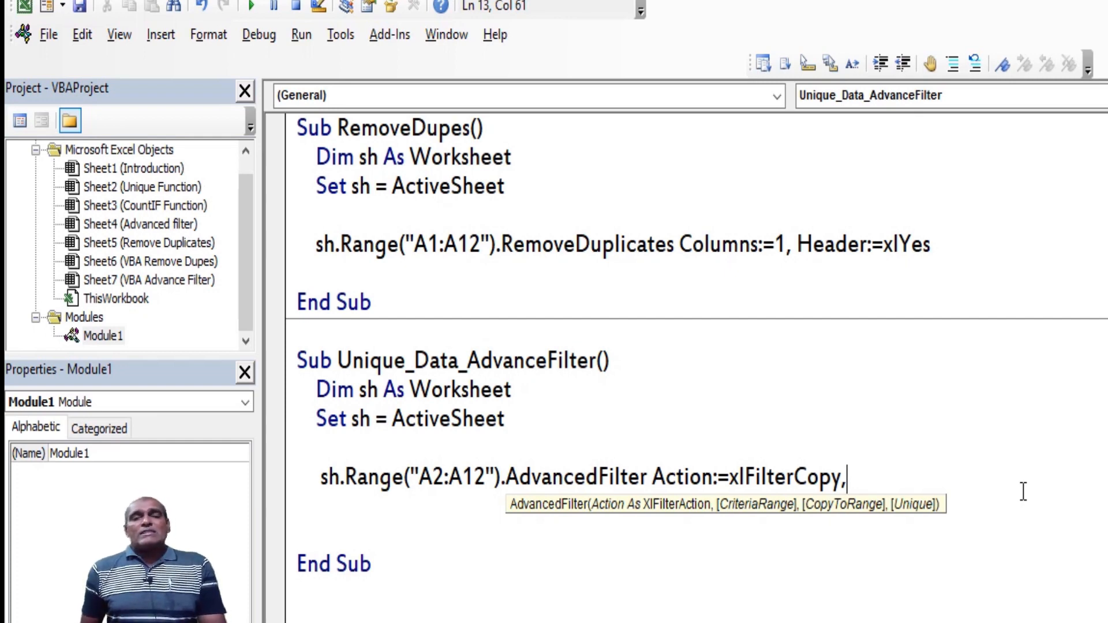
{"action": "type", "text": "CopytoRange:="}
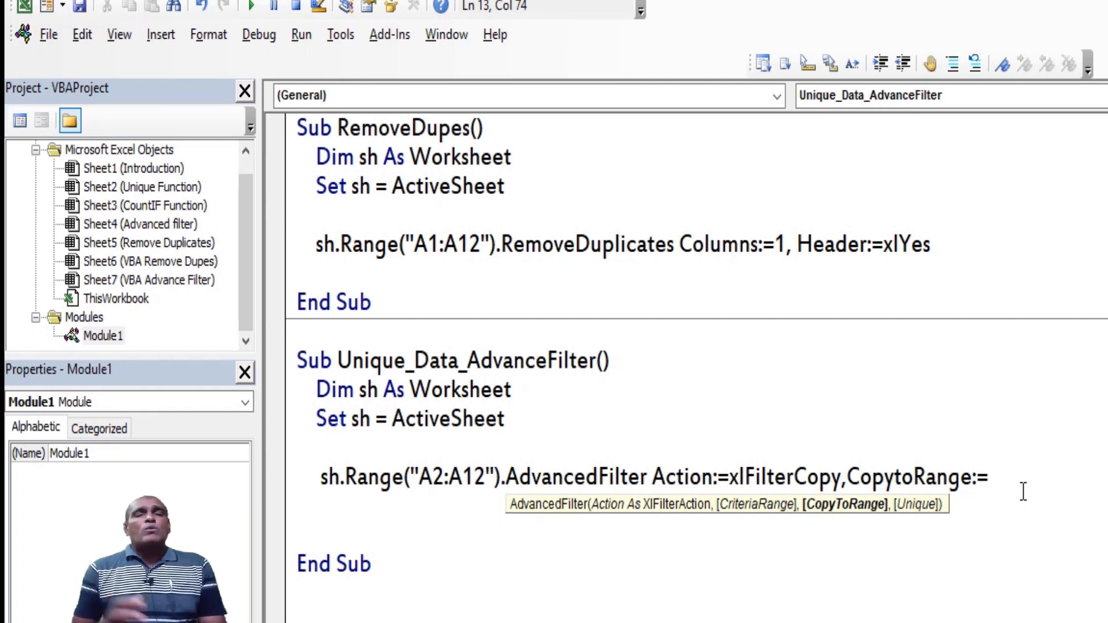
{"action": "type", "text": "sh.range"}
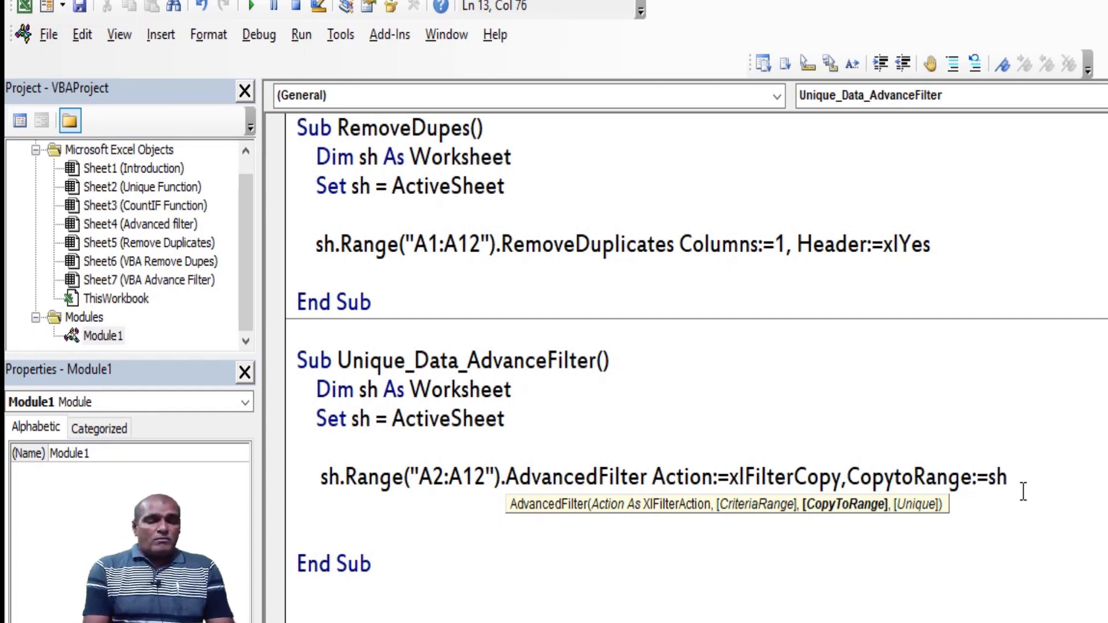
{"action": "key", "text": "Tab"}
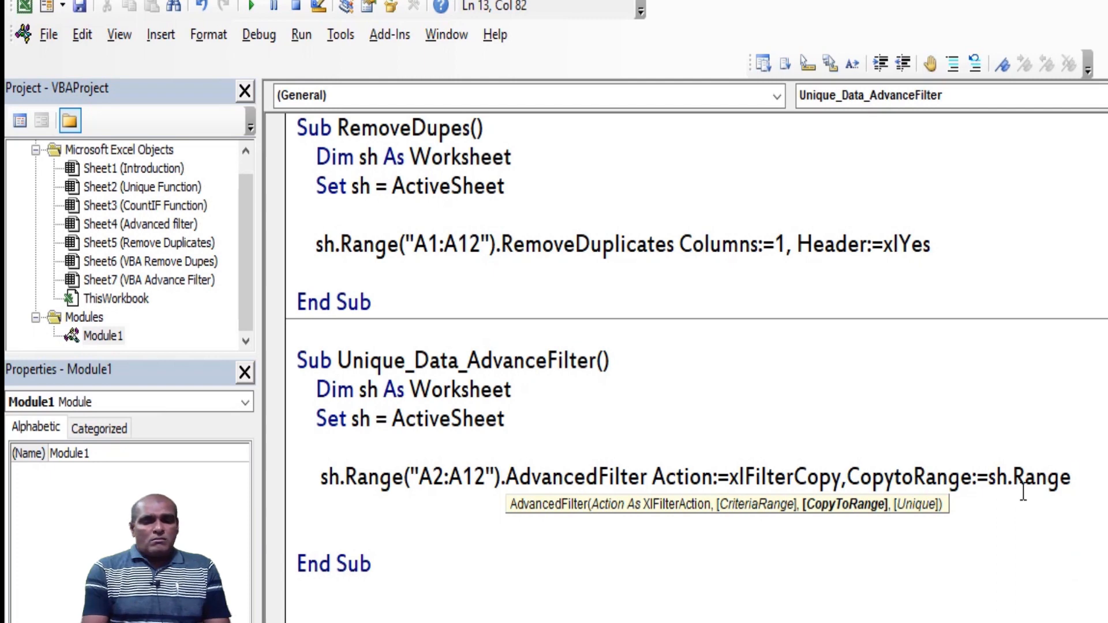
{"action": "type", "text": "(\"B2\"),"}
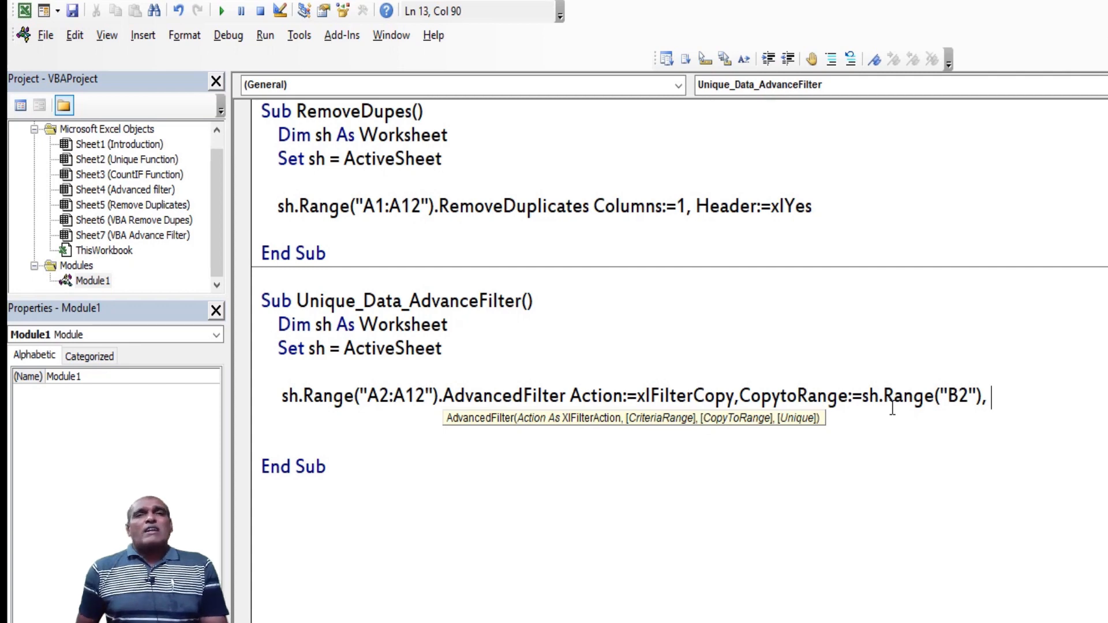
Complete the AdvancedFilter statement with the Unique argument set to True
{"action": "key", "text": "BackSpace"}
{"action": "type", "text": "unique"}
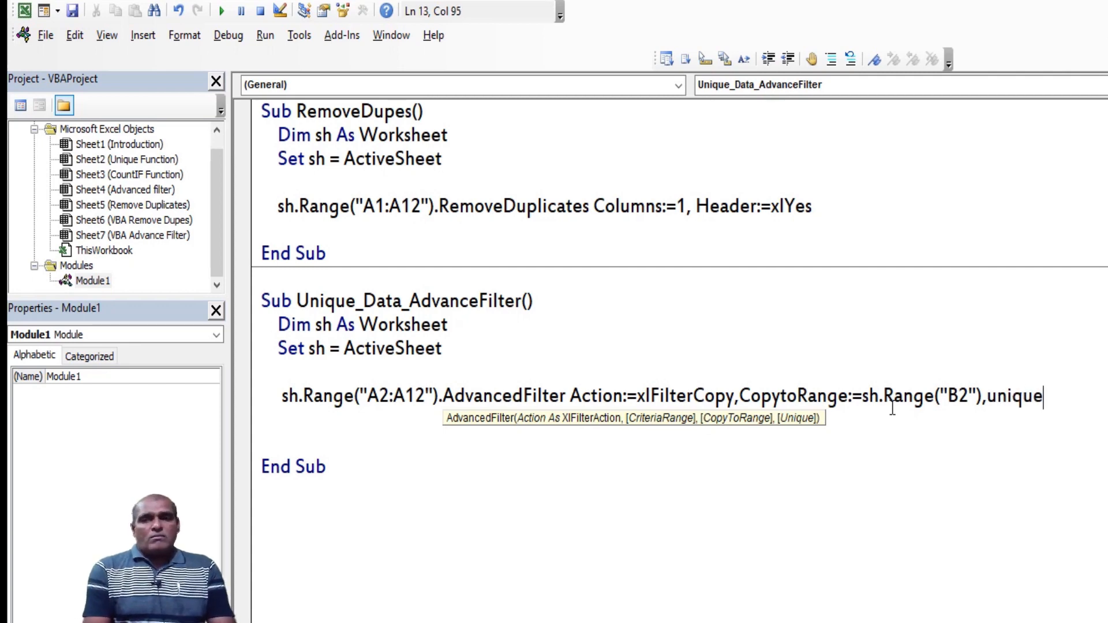
{"action": "type", "text": ":=true"}
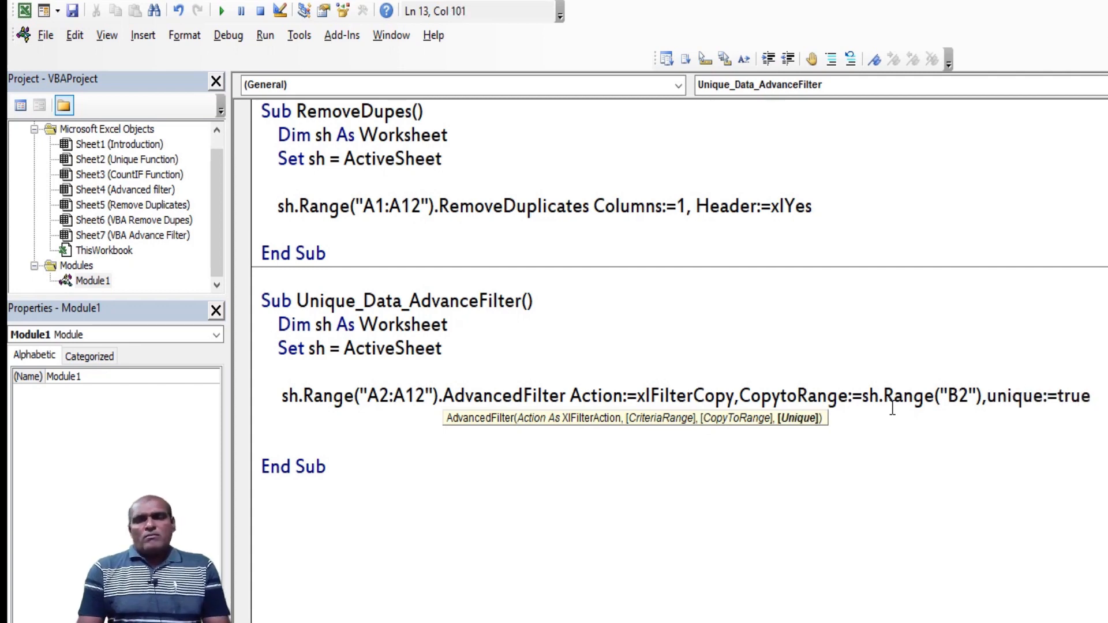
{"action": "key", "text": "Return"}
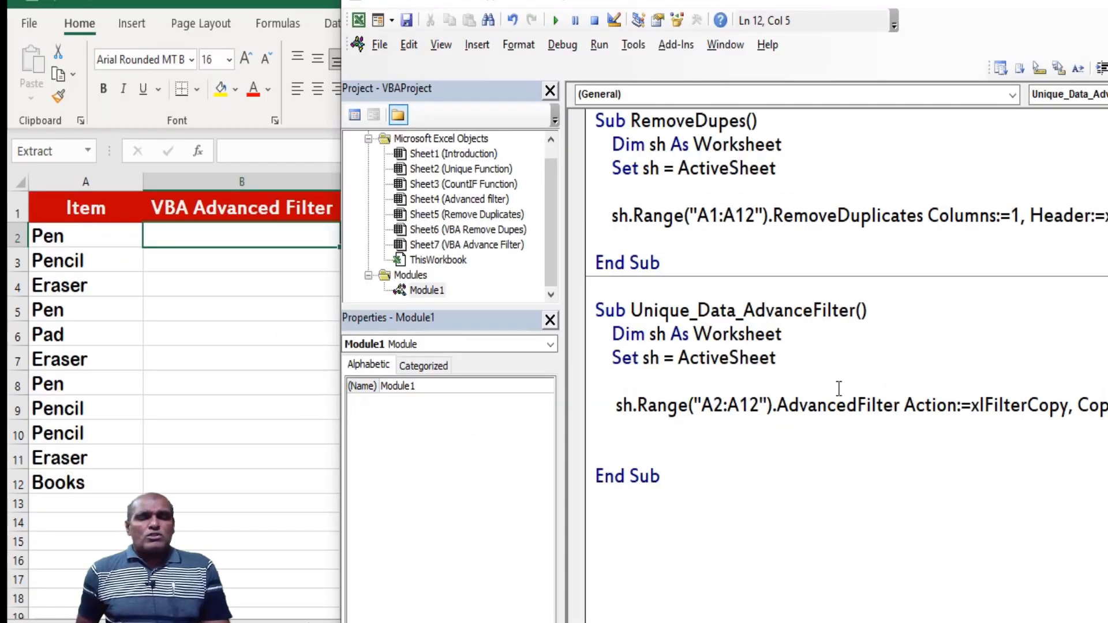
Step through Unique_Data_AdvanceFilter line by line to copy the unique items into column B of the sheet
{"action": "key", "text": "F8"}
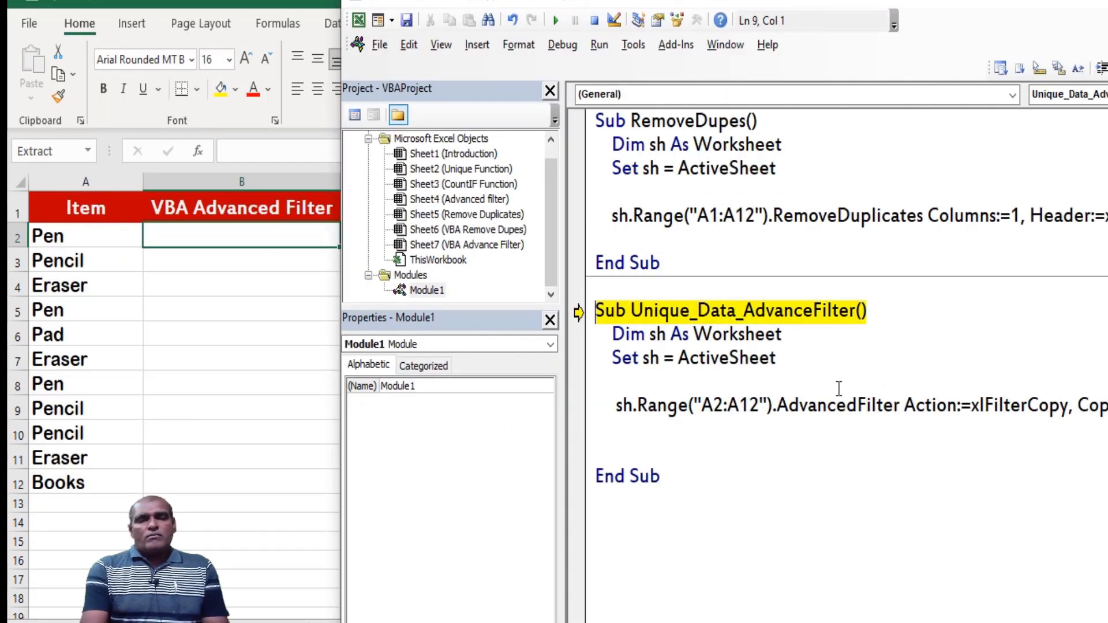
{"action": "key", "text": "F8"}
{"action": "key", "text": "F8"}
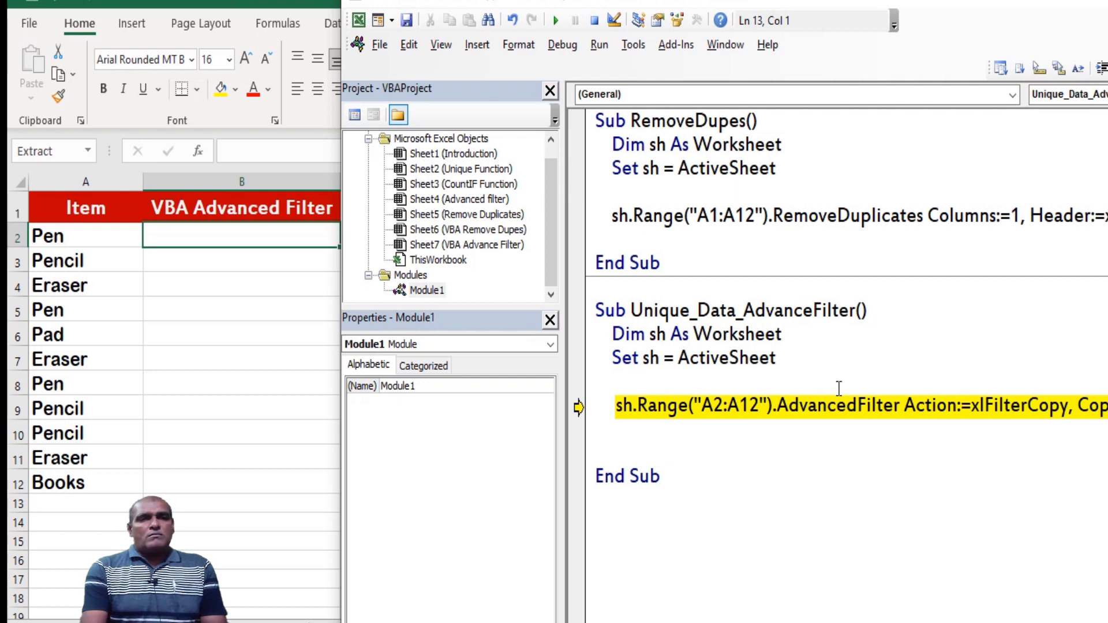
{"action": "key", "text": "F8"}
{"action": "key", "text": "F8"}
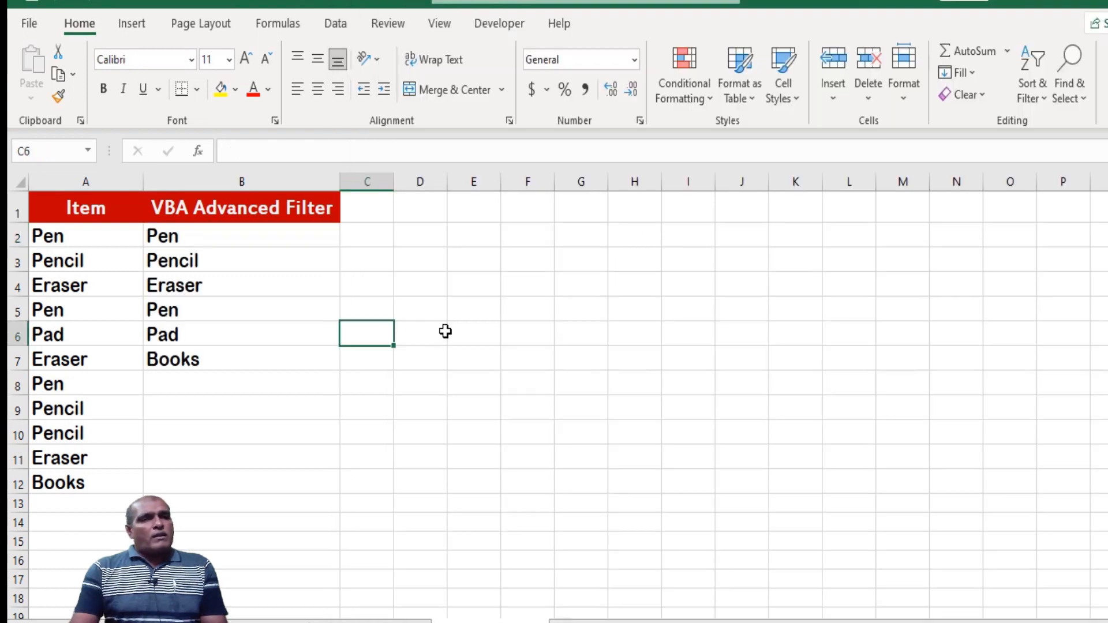
{"action": "left_click", "coordinate": [445, 332]}
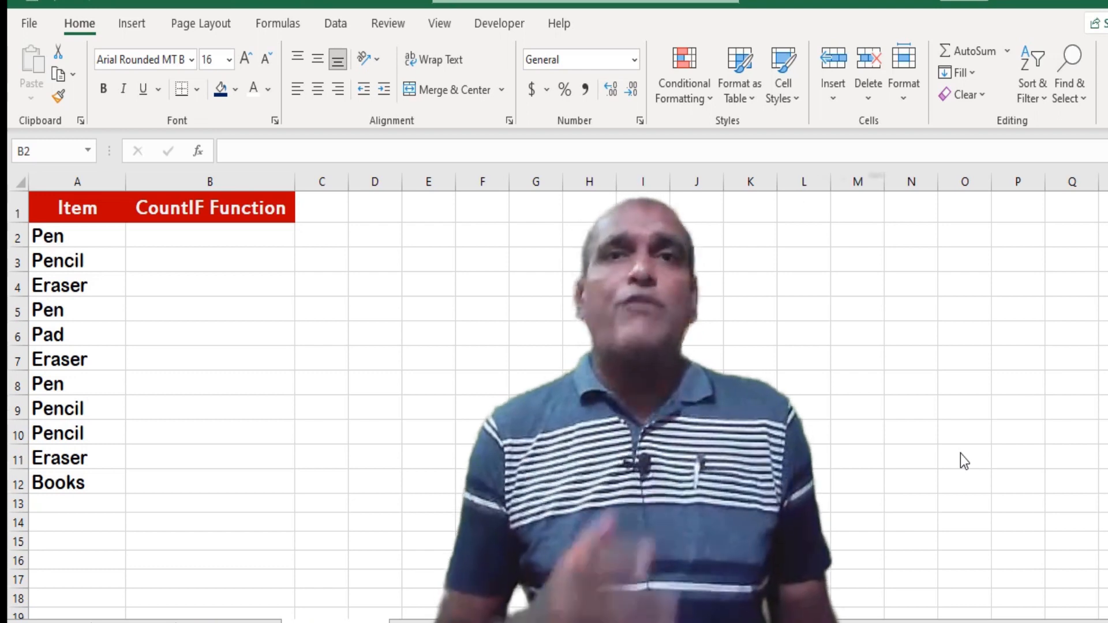
Begin an IF formula in B2 of the CountIF Function sheet with the logical test COUNTIF($A$2:A2,A2)=1
{"action": "left_click", "coordinate": [173, 236]}
{"action": "type", "text": "="}
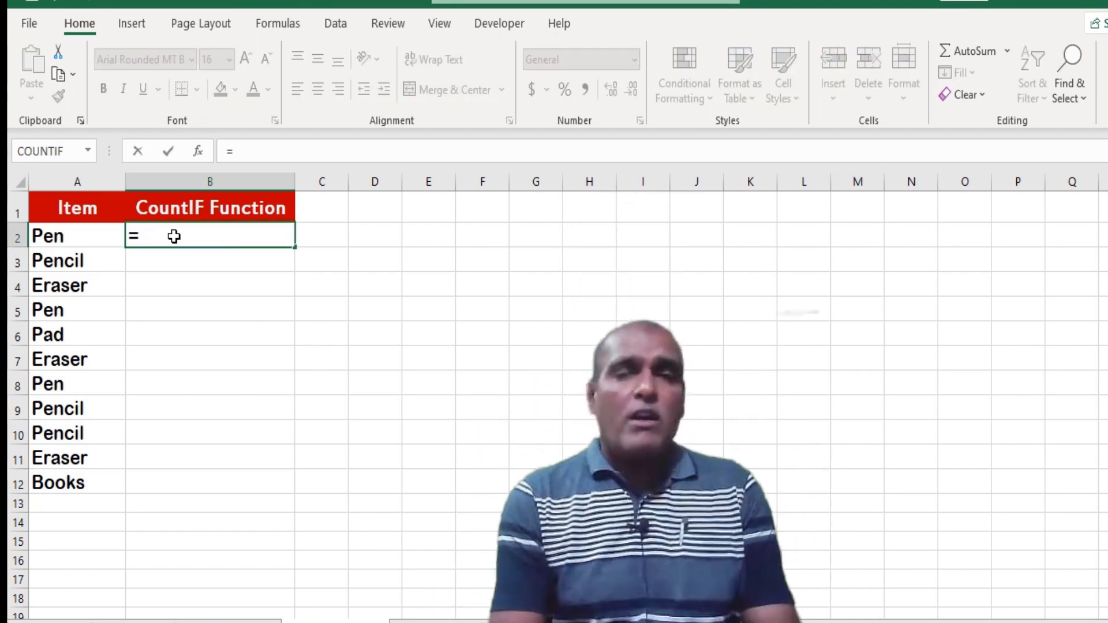
{"action": "type", "text": "if("}
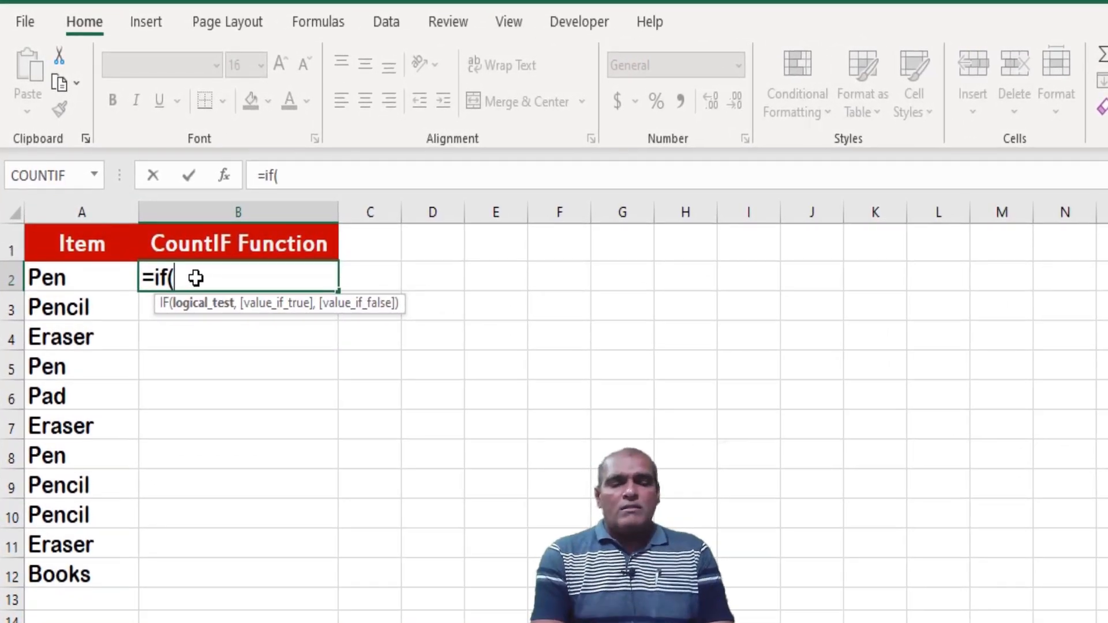
{"action": "type", "text": "countif("}
{"action": "key", "text": "Left"}
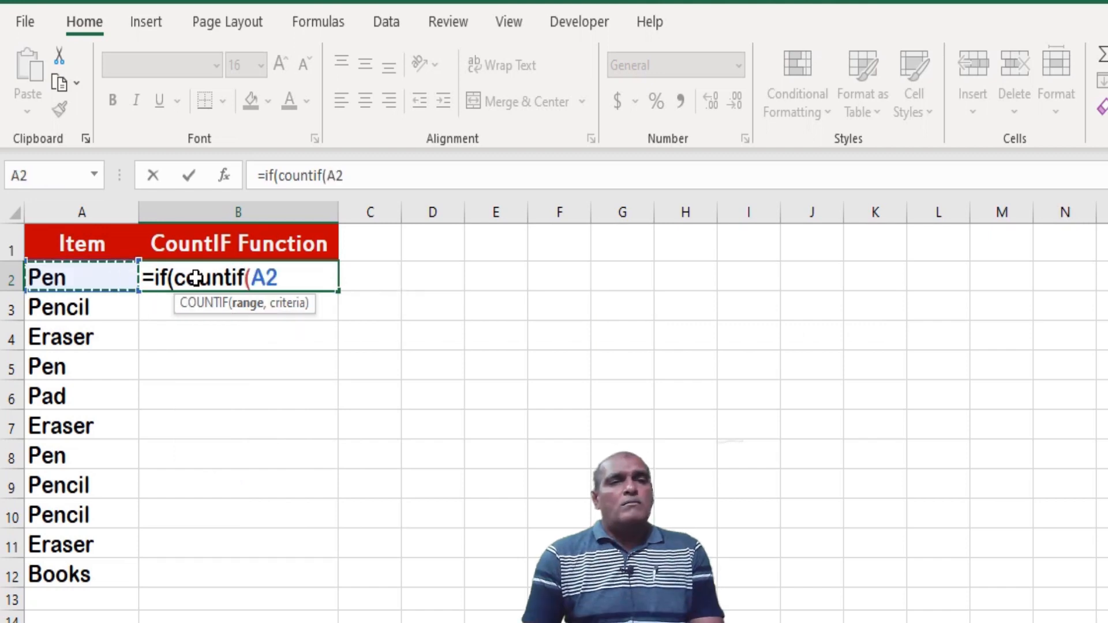
{"action": "key", "text": "F4"}
{"action": "type", "text": ":"}
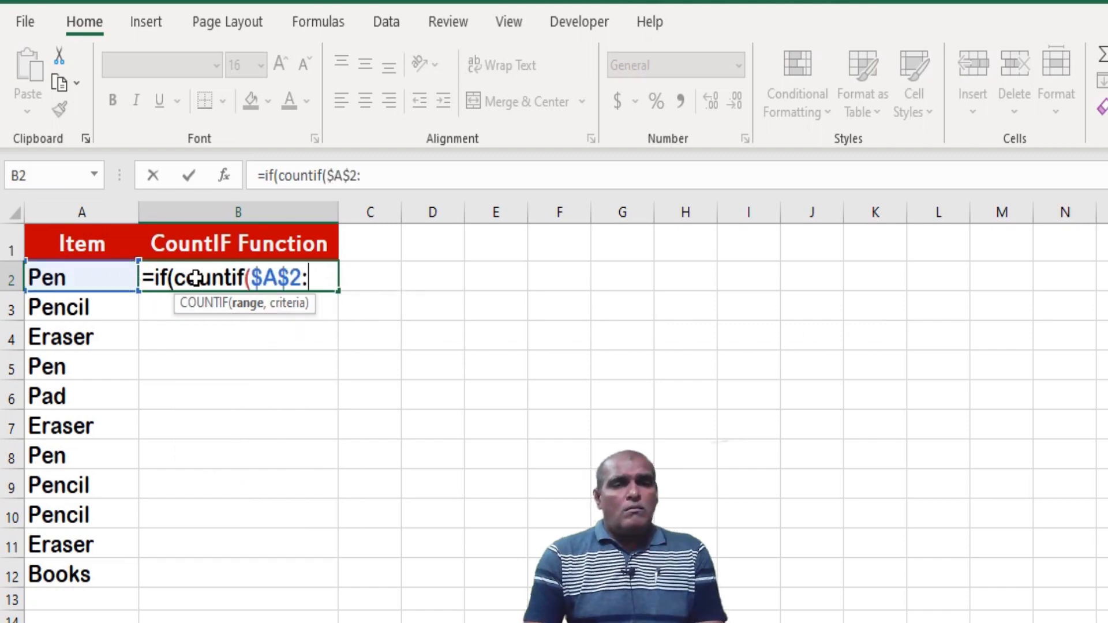
{"action": "type", "text": "A2,"}
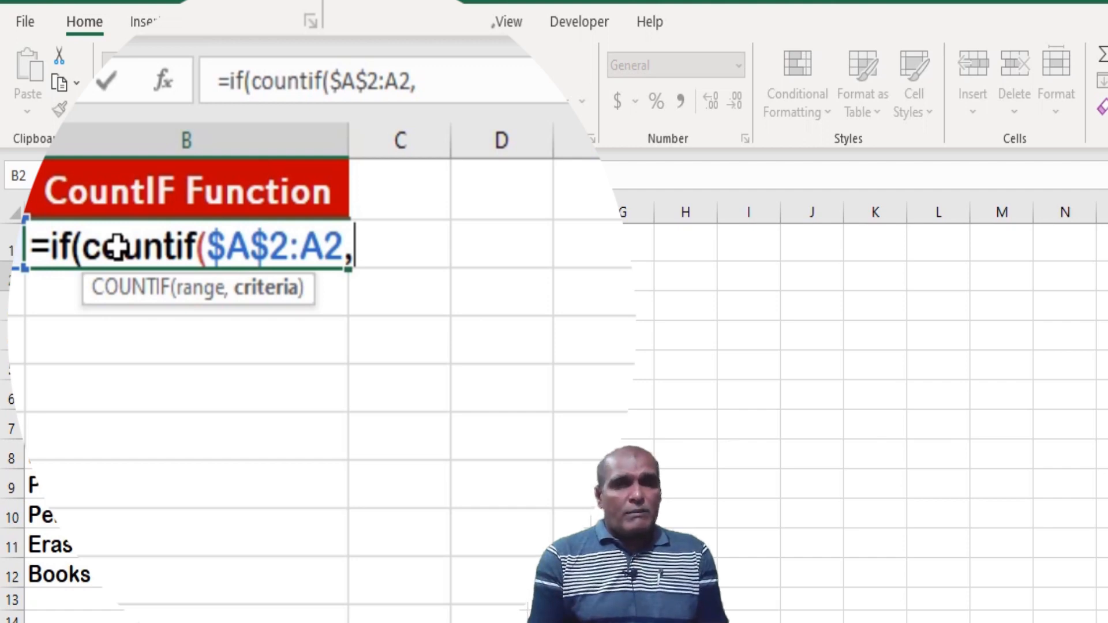
{"action": "type", "text": "A2"}
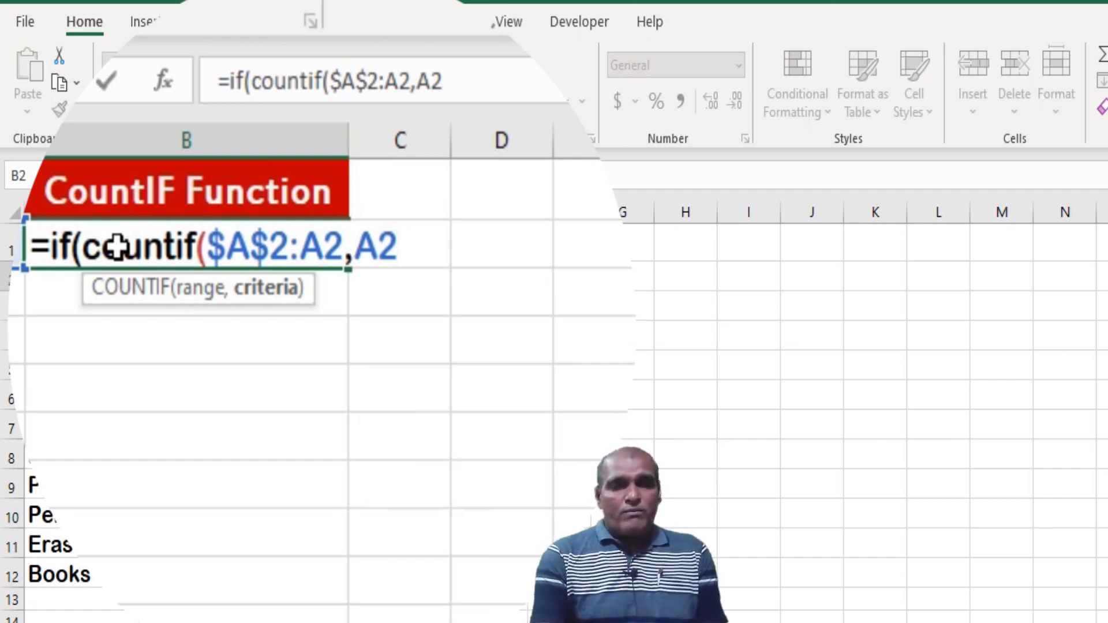
{"action": "type", "text": ")=1"}
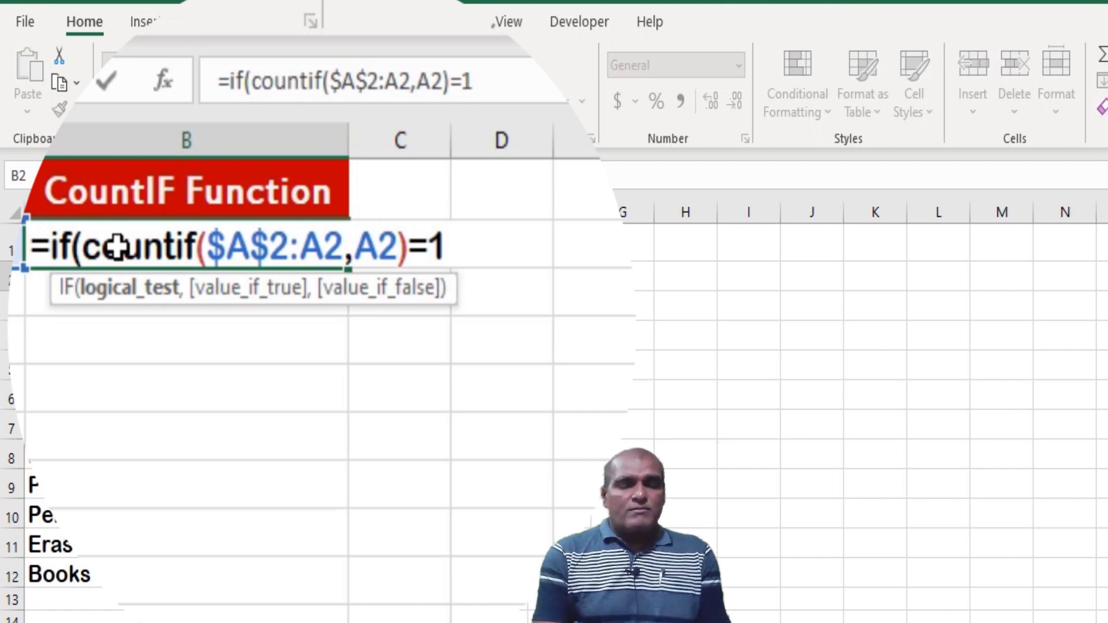
Finish the IF formula in B2 so it returns A2 when true and an empty string when false
{"action": "type", "text": ","}
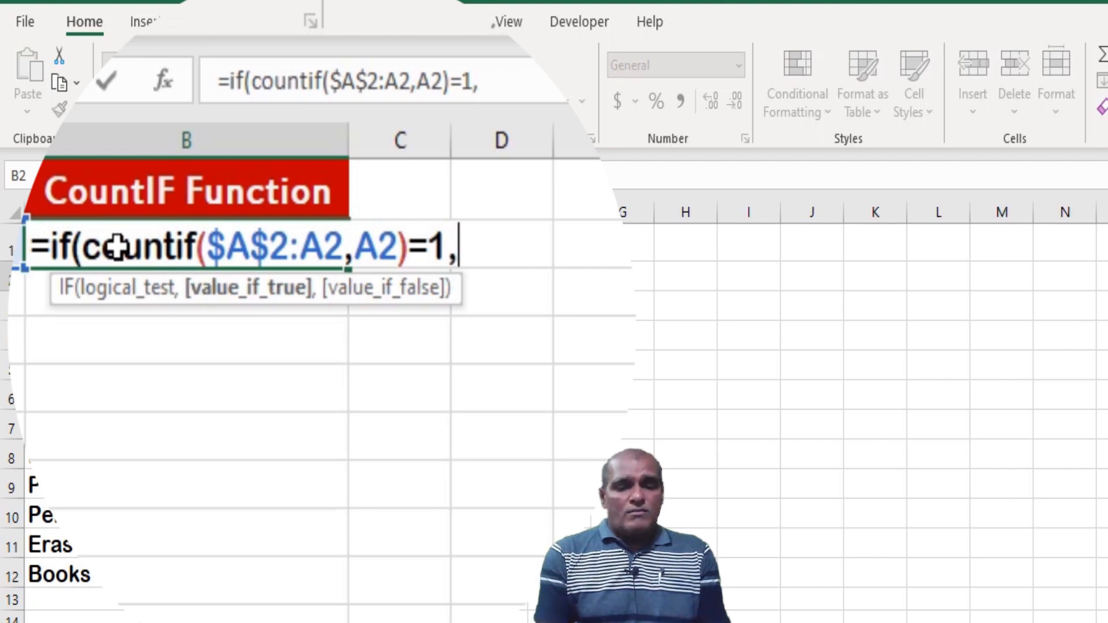
{"action": "type", "text": "A2"}
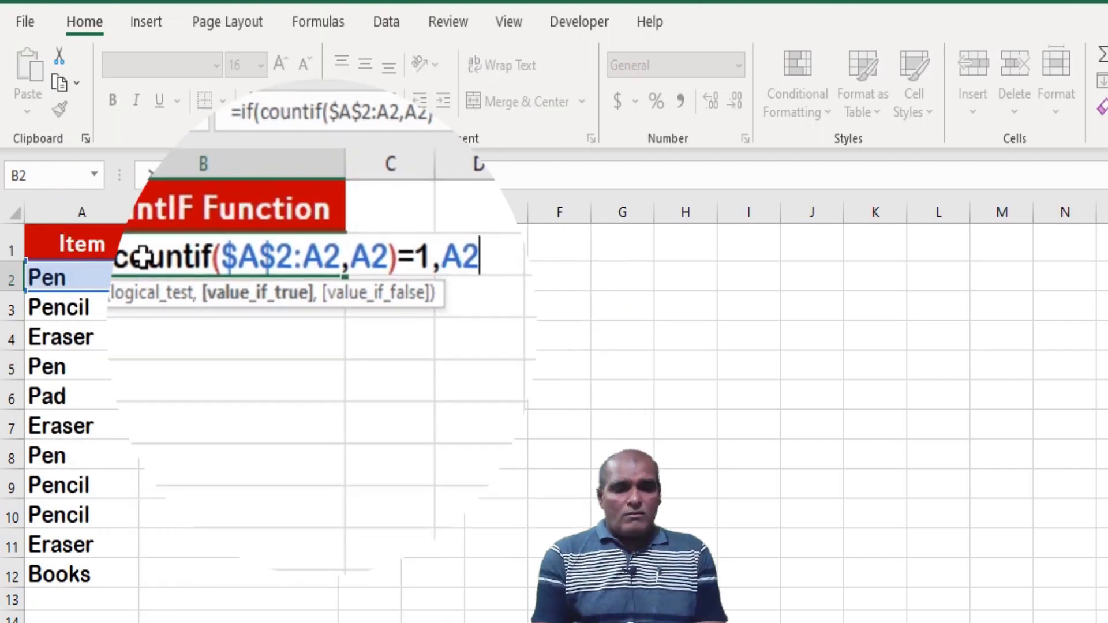
{"action": "type", "text": ",\"\")"}
{"action": "key", "text": "ctrl+Return"}
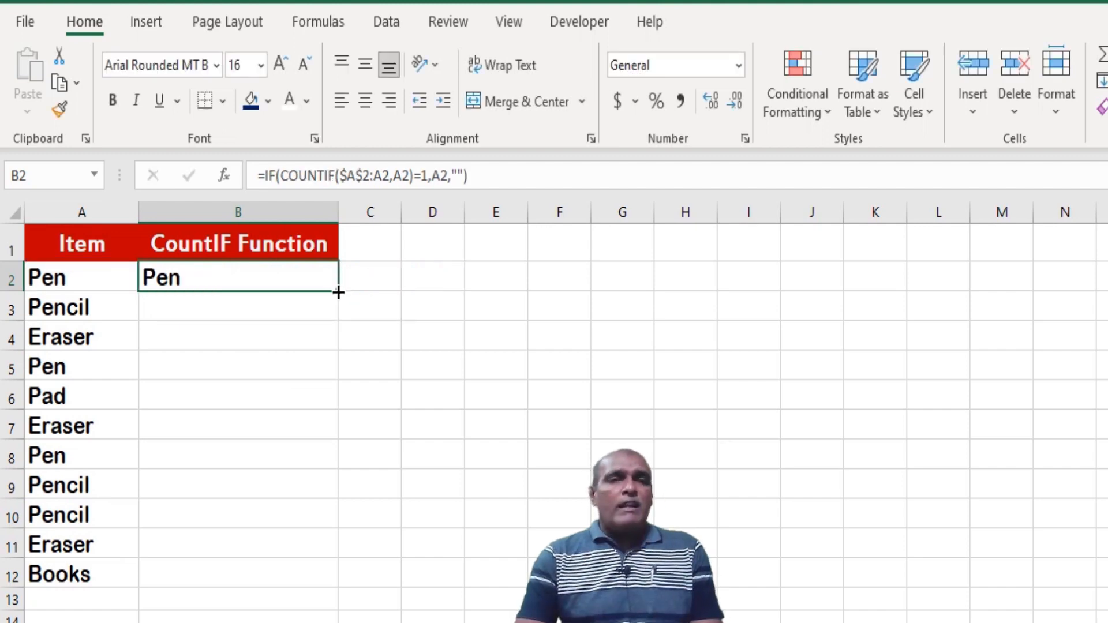
Fill the B2 formula down to B12 and check the copied formulas cell by cell from B3
{"action": "double_click", "coordinate": [338, 292]}
{"action": "left_click", "coordinate": [261, 309]}
{"action": "key", "text": "Down"}
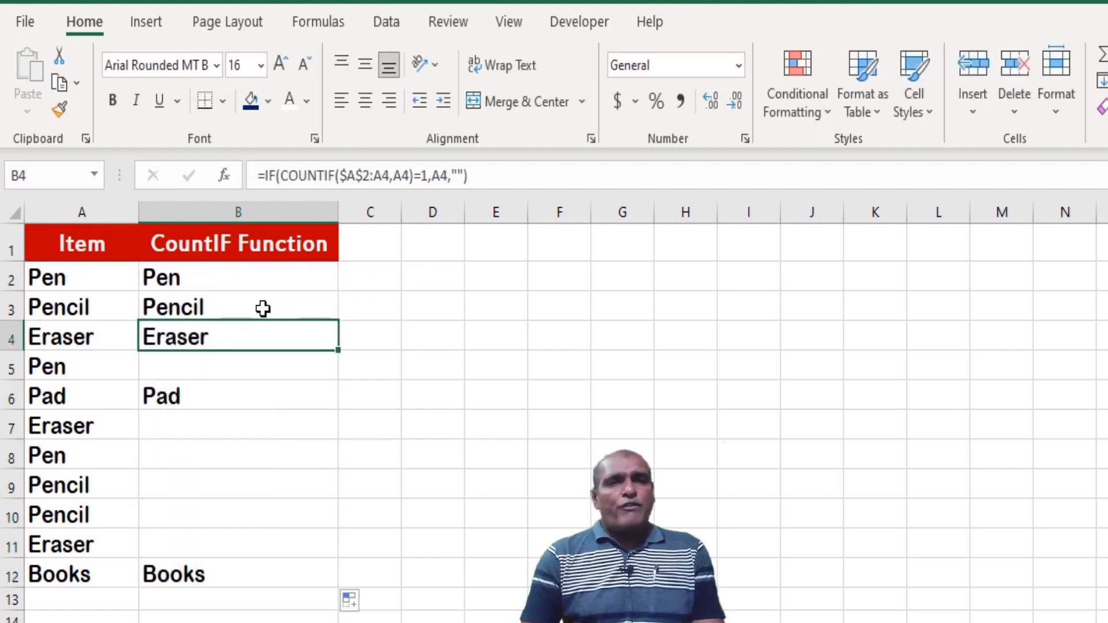
{"action": "key", "text": "Down"}
{"action": "key", "text": "Down"}
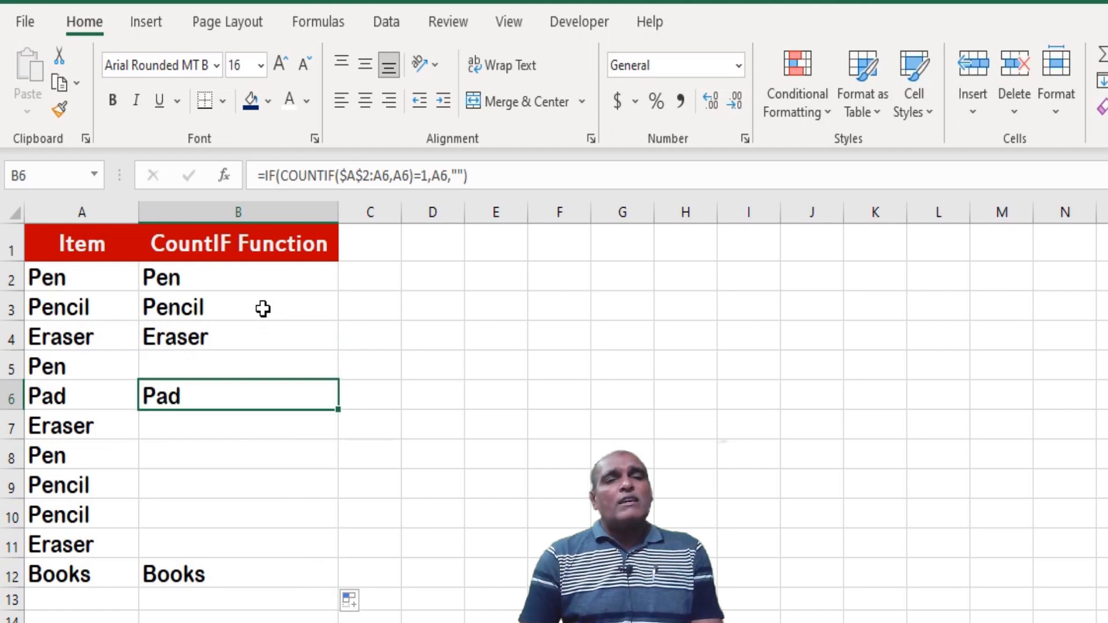
{"action": "key", "text": "Down"}
{"action": "key", "text": "Down"}
{"action": "key", "text": "Down"}
{"action": "key", "text": "Down"}
{"action": "key", "text": "Down"}
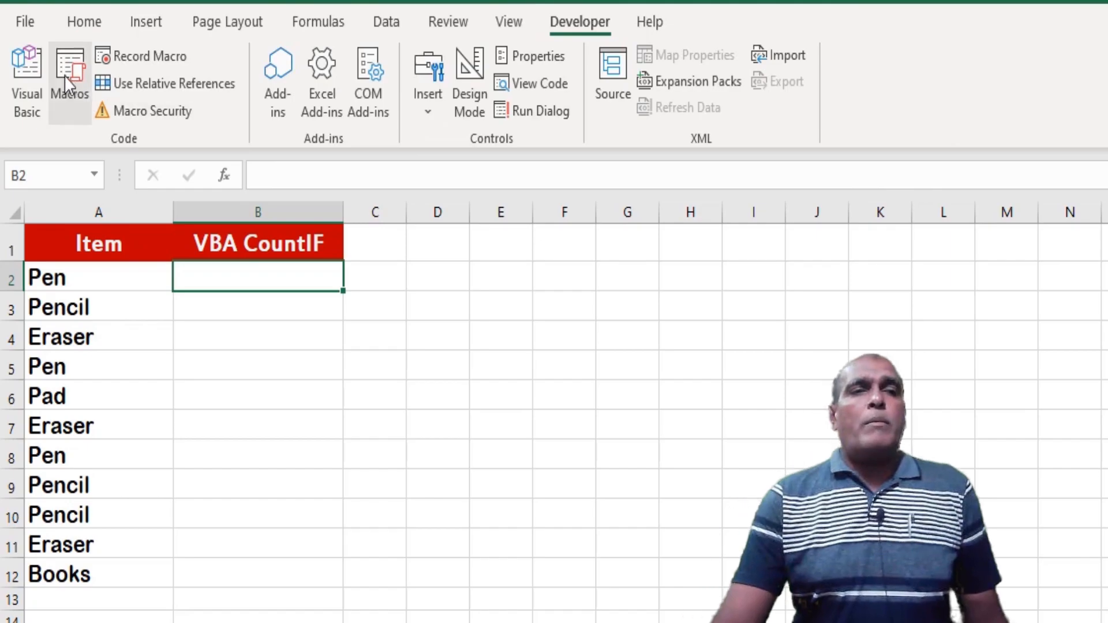
Open the VBA editor from the VBA CountIF sheet and create an empty procedure named CountIF_Function_Unique_Data below Unique_Data_AdvanceFilter
{"action": "left_click", "coordinate": [28, 87]}
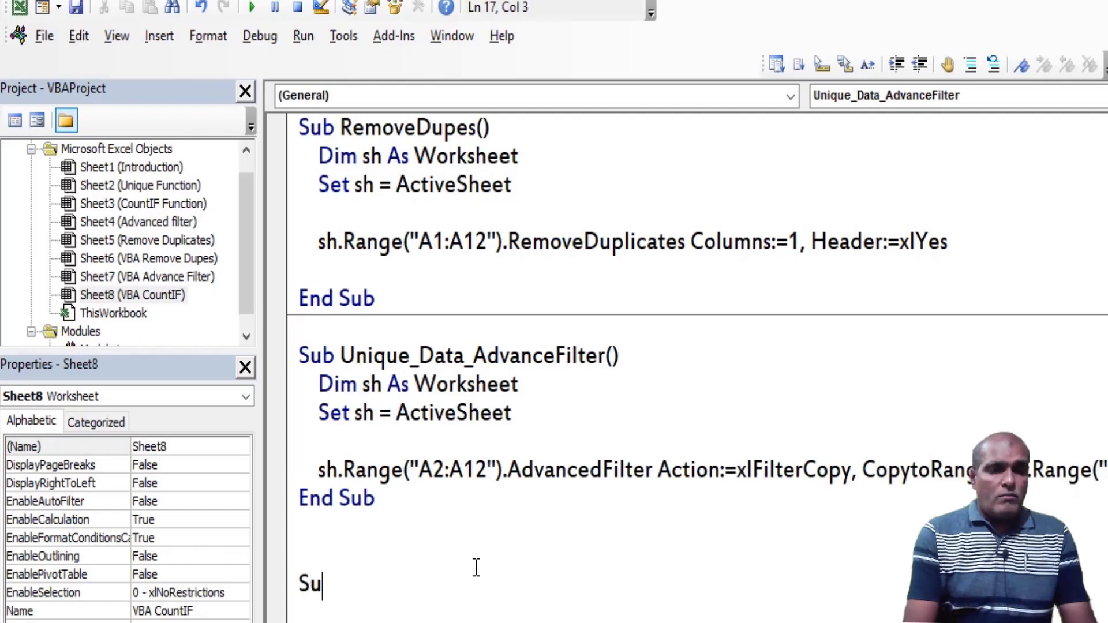
{"action": "type", "text": "b Cou"}
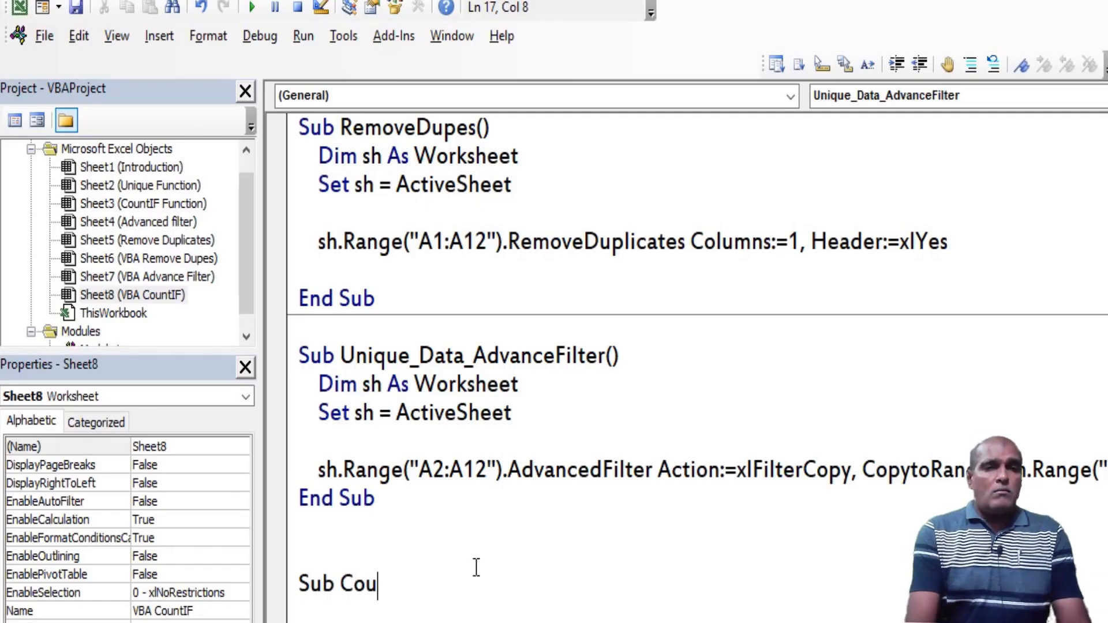
{"action": "type", "text": "ntIF_Function_Unique_Data()"}
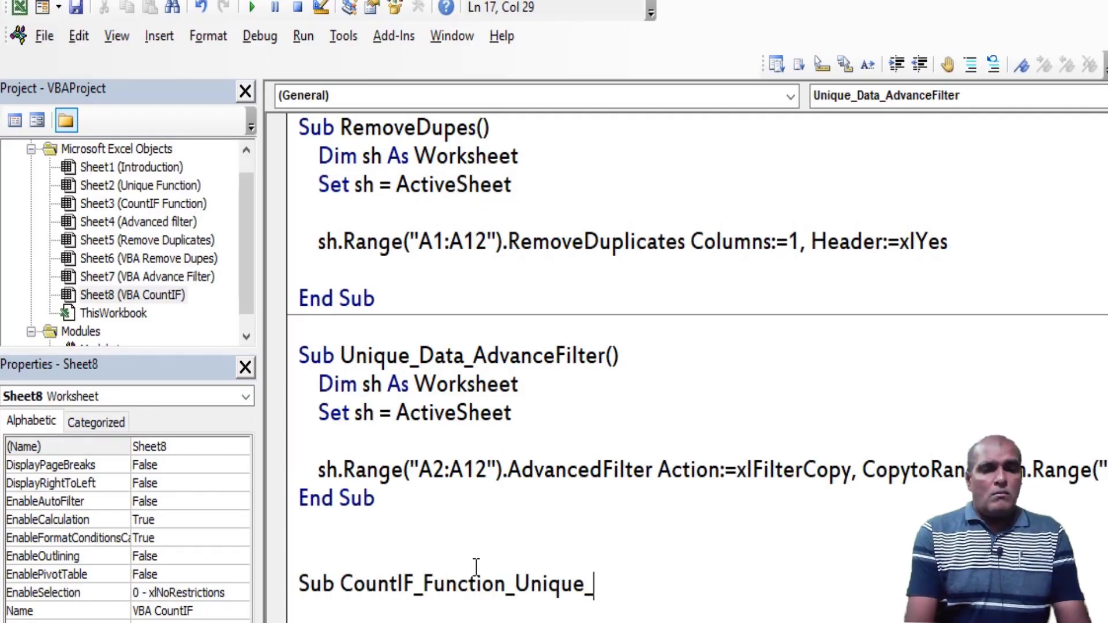
{"action": "key", "text": "Return"}
{"action": "key", "text": "Down"}
{"action": "key", "text": "Down"}
{"action": "key", "text": "Down"}
{"action": "key", "text": "Down"}
{"action": "key", "text": "Down"}
{"action": "key", "text": "Down"}
{"action": "key", "text": "Down"}
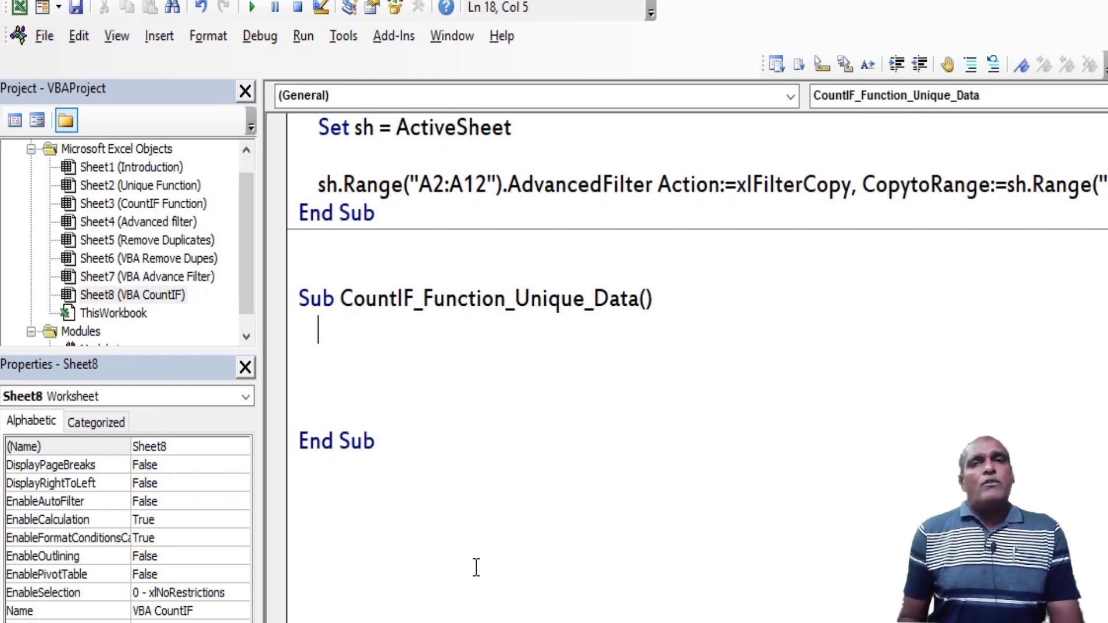
Declare Sh as Worksheet in CountIF_Function_Unique_Data and set it to ActiveSheet
{"action": "type", "text": "dim Sh as worksheet"}
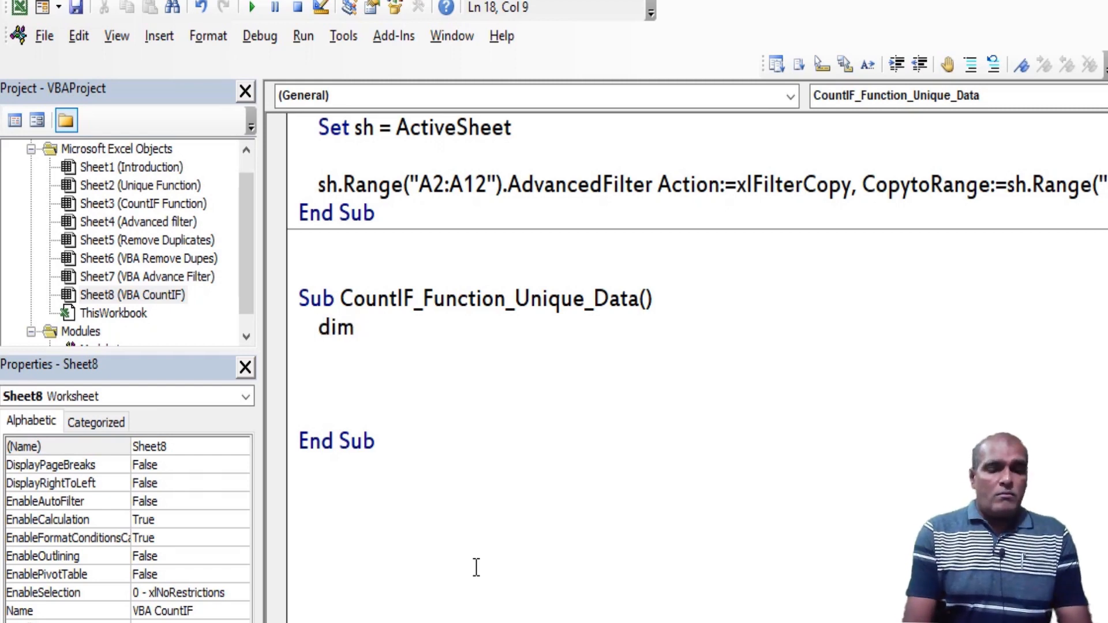
{"action": "key", "text": "Return"}
{"action": "type", "text": "h = activesheet"}
{"action": "key", "text": "Return"}
{"action": "key", "text": "Return"}
{"action": "key", "text": "Return"}
{"action": "key", "text": "Up"}
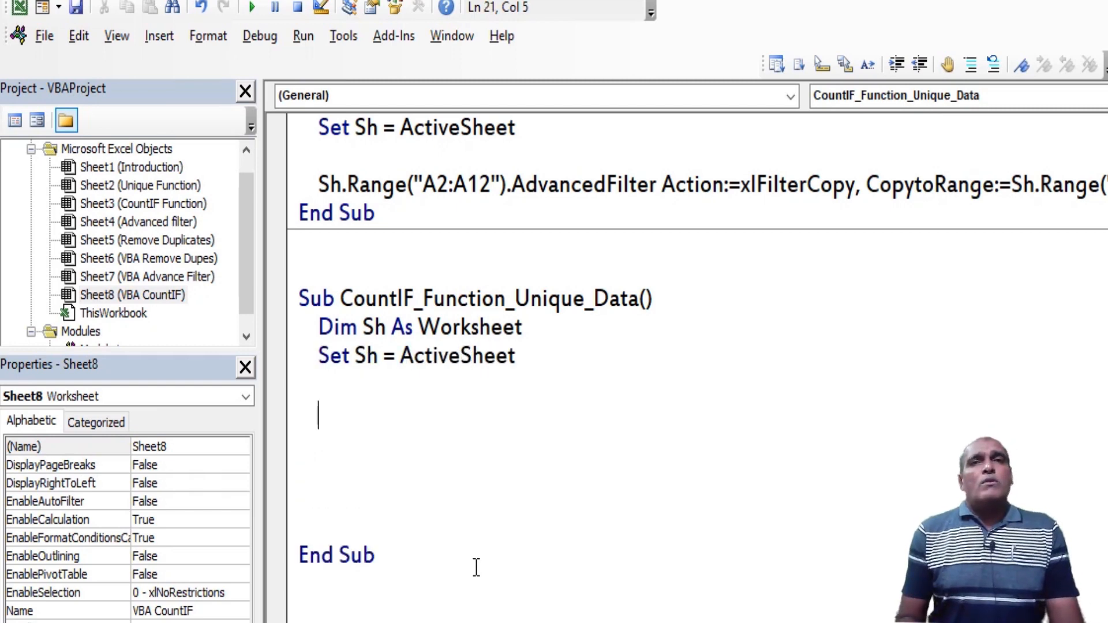
Declare Rng as Range and r as Integer on one line below the ActiveSheet assignment
{"action": "type", "text": "dim Rng as range,"}
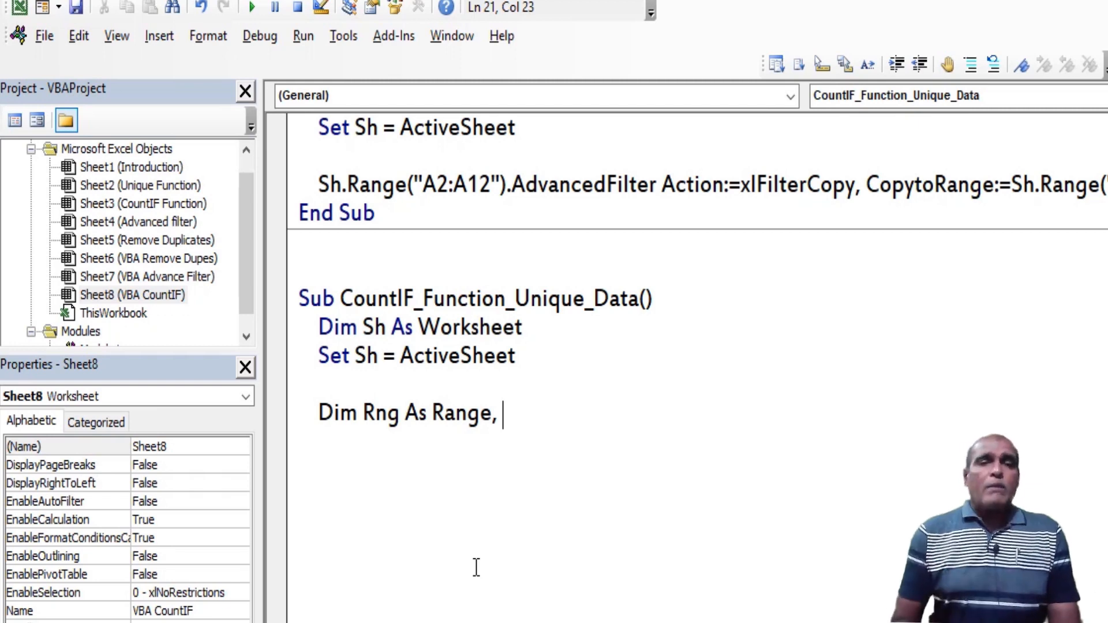
{"action": "type", "text": "r as int"}
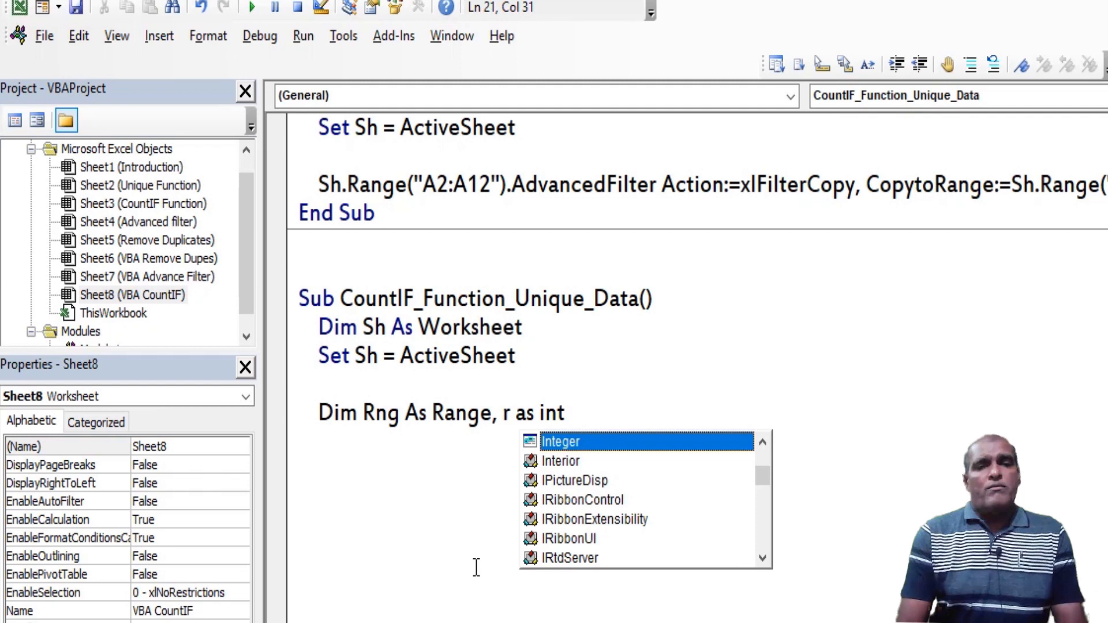
{"action": "key", "text": "Tab"}
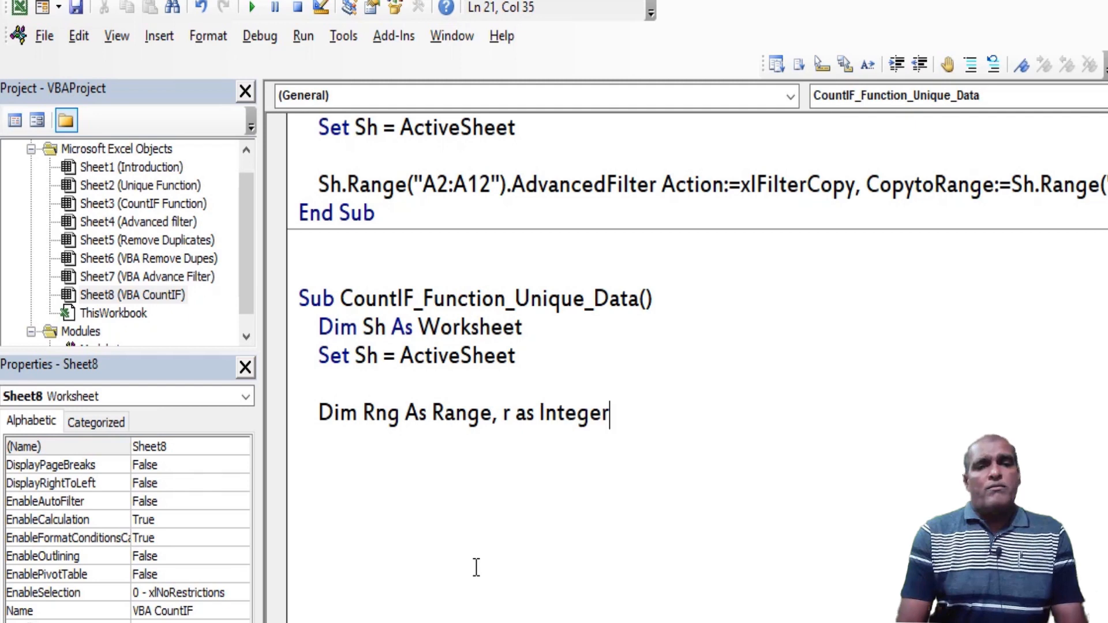
{"action": "key", "text": "Return"}
{"action": "key", "text": "Return"}
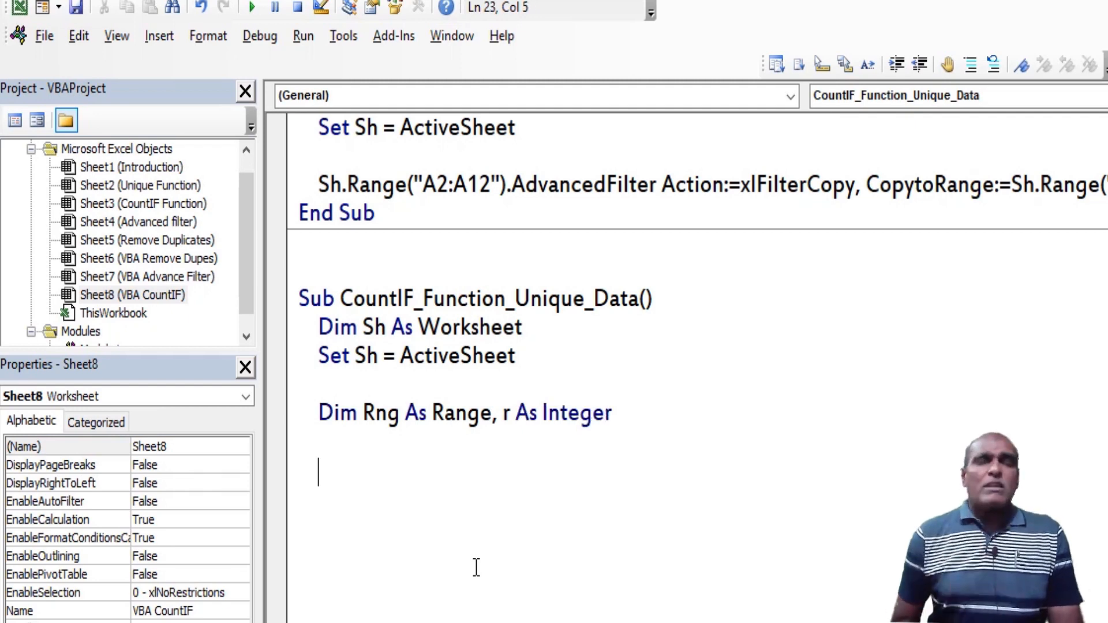
Write the loop header For r = 2 To Sh.Range("A2").End(xlDown).Row below the Rng and r declarations
{"action": "type", "text": "for "}
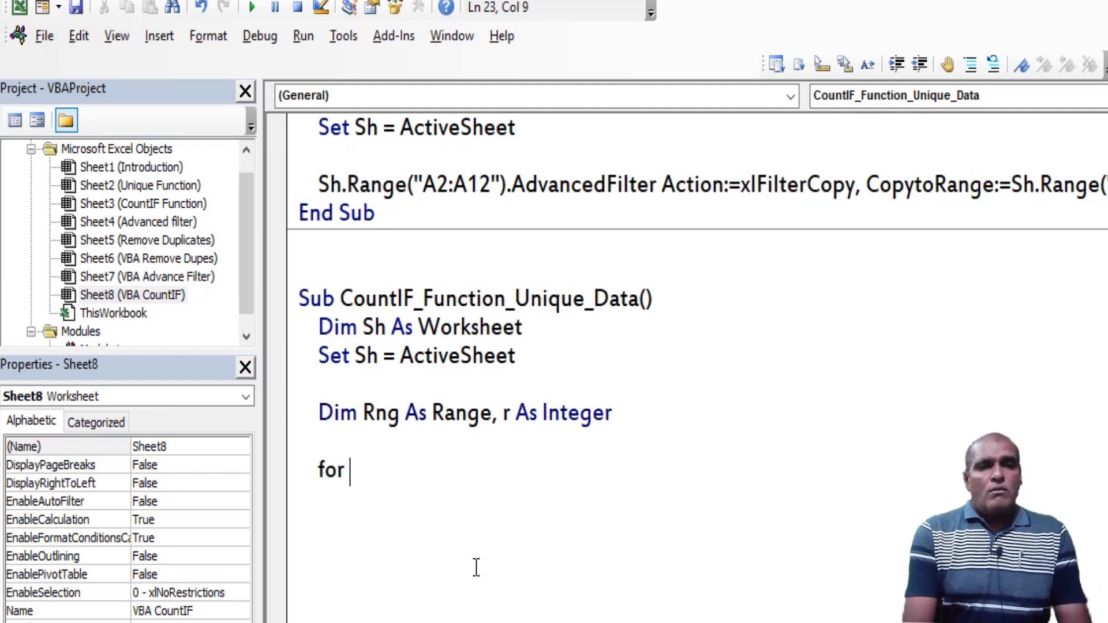
{"action": "type", "text": "r ="}
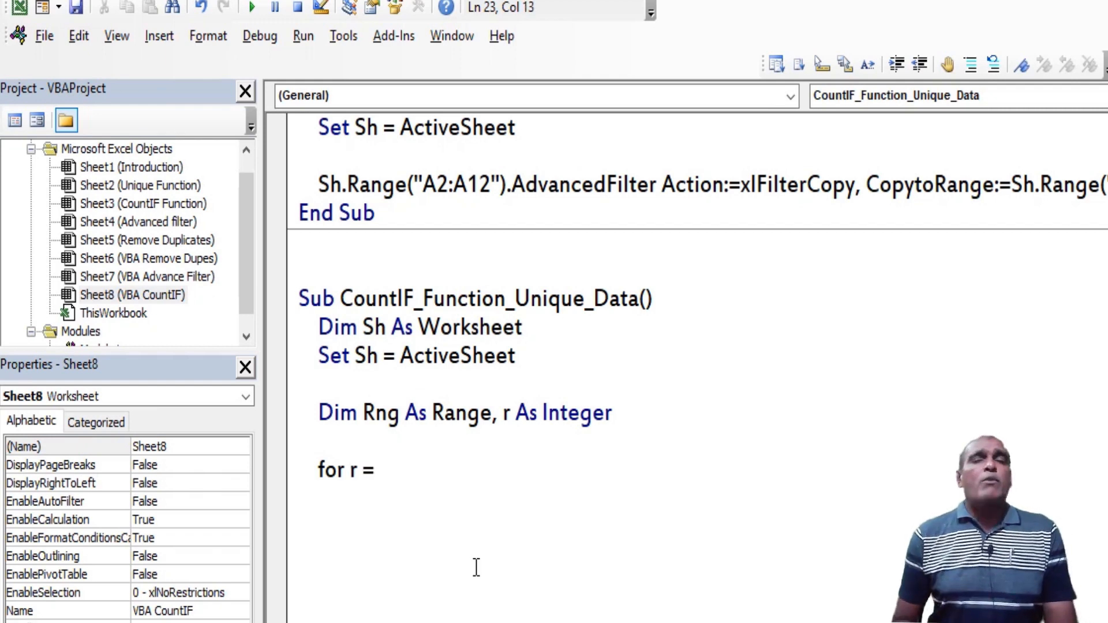
{"action": "type", "text": "2 to"}
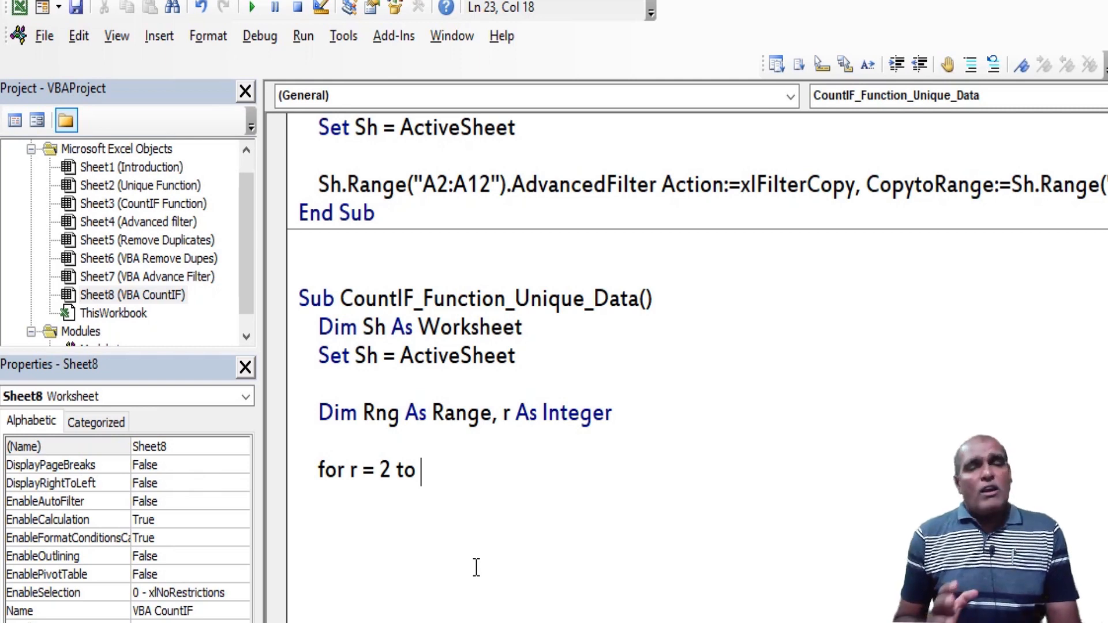
{"action": "type", "text": "sh.Range(\"A"}
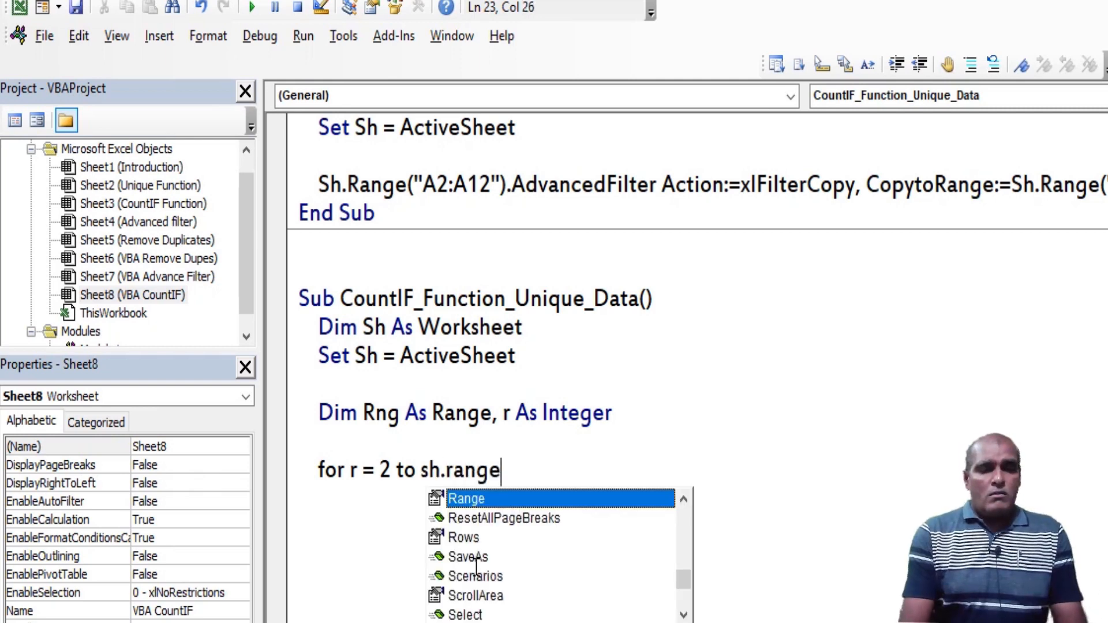
{"action": "type", "text": "2\").End("}
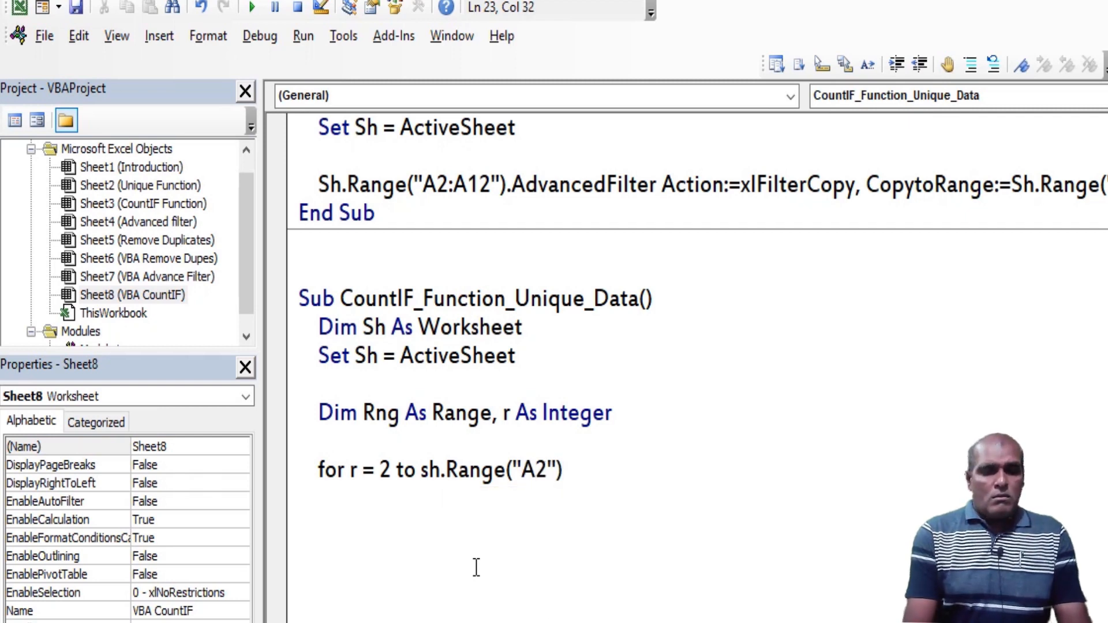
{"action": "key", "text": "Down"}
{"action": "key", "text": "Up"}
{"action": "key", "text": "Up"}
{"action": "key", "text": "Tab"}
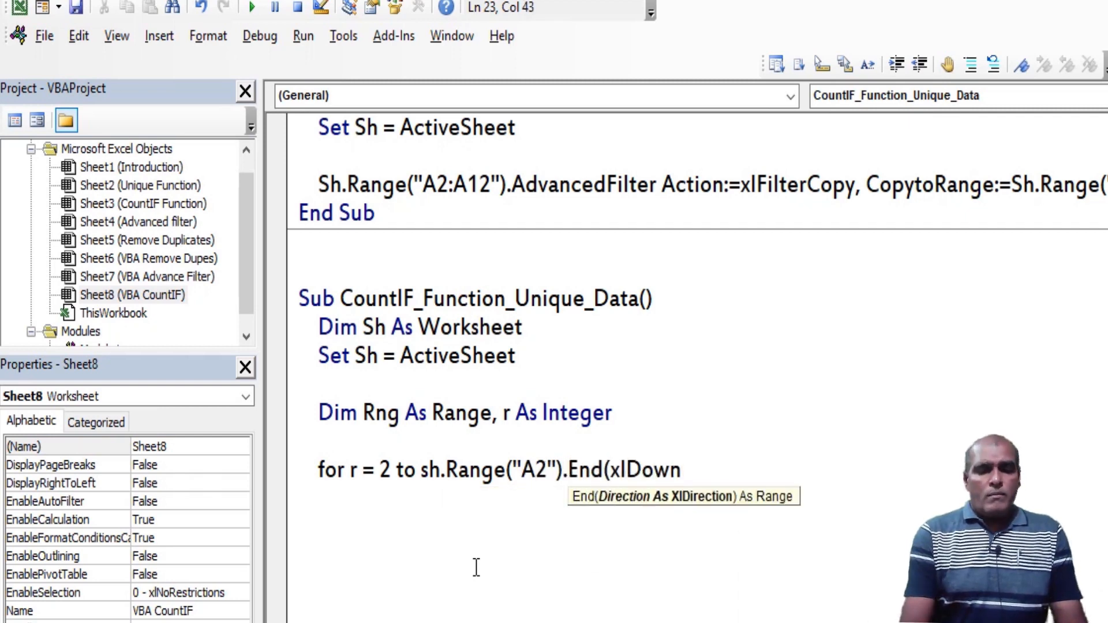
{"action": "type", "text": ").row"}
{"action": "key", "text": "Tab"}
Close the For loop with Next, leaving blank lines in its body, and highlight the upper-bound expression in the loop header
{"action": "key", "text": "Return"}
{"action": "key", "text": "Return"}
{"action": "key", "text": "Return"}
{"action": "type", "text": "next"}
{"action": "key", "text": "Up"}
{"action": "key", "text": "Up"}
{"action": "key", "text": "Up"}
{"action": "key", "text": "ctrl+Right"}
{"action": "key", "text": "ctrl+Right"}
{"action": "key", "text": "ctrl+Right"}
{"action": "key", "text": "ctrl+Right"}
{"action": "key", "text": "ctrl+Right"}
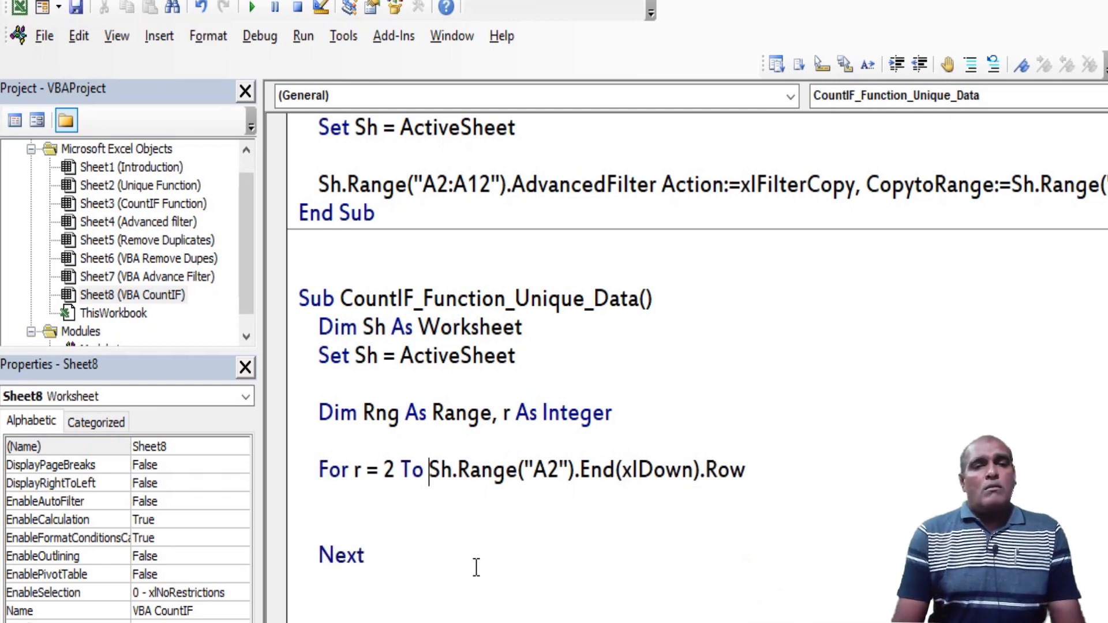
{"action": "key", "text": "shift+End"}
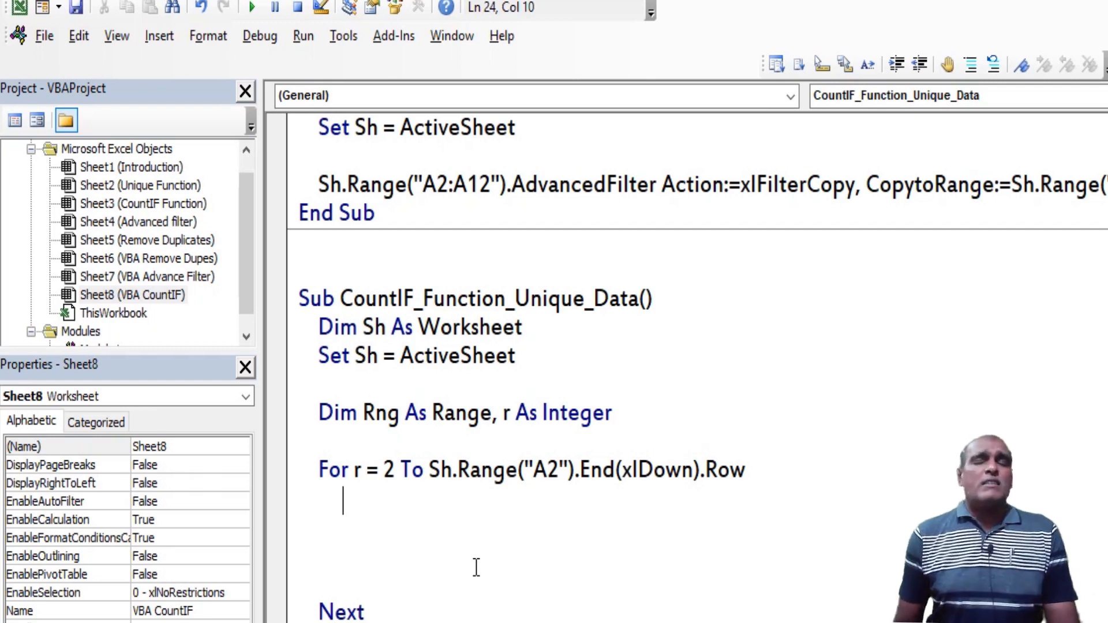
Inside the loop, set Rng to Sh.Range(Cells(2, 1), Cells(r, 1))
{"action": "type", "text": "set rng = "}
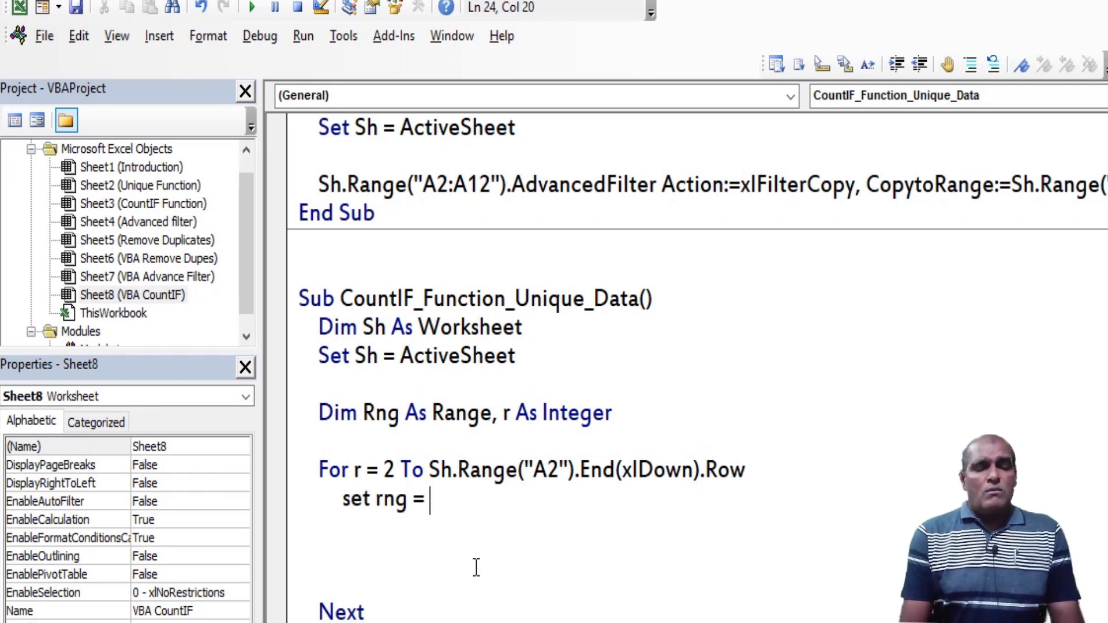
{"action": "type", "text": "sh.Range(cells("}
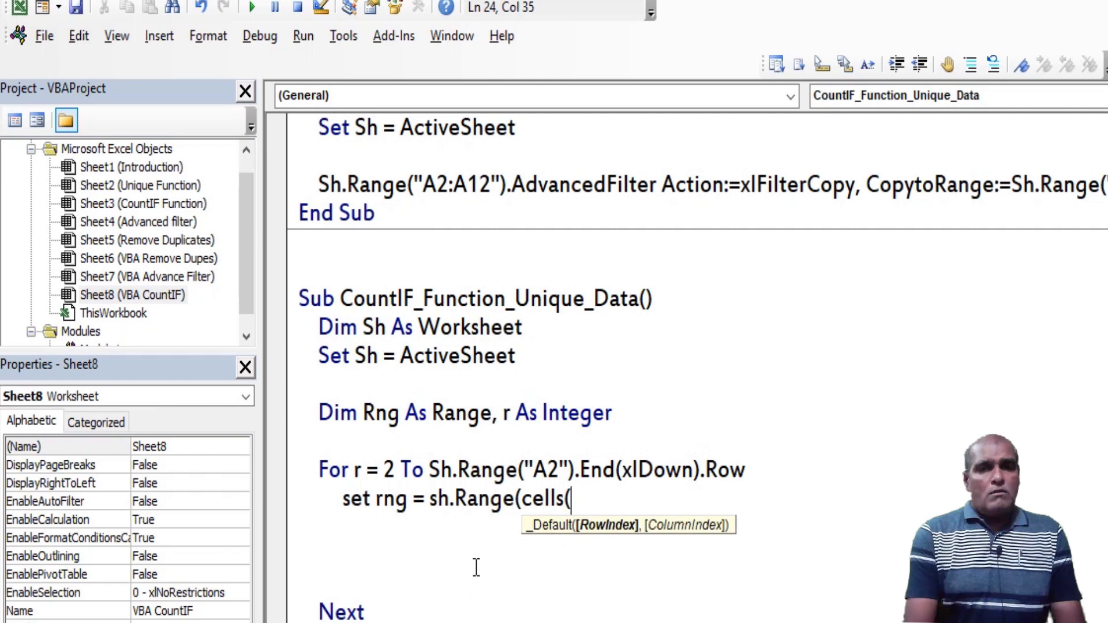
{"action": "type", "text": "1,"}
{"action": "key", "text": "BackSpace"}
{"action": "key", "text": "BackSpace"}
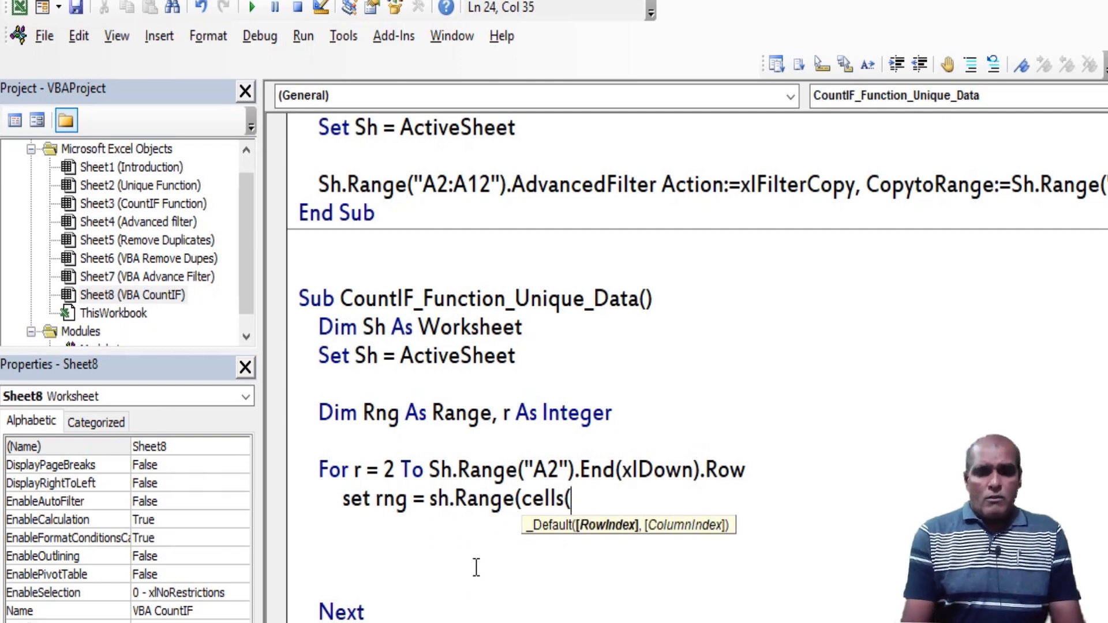
{"action": "type", "text": "2,1),"}
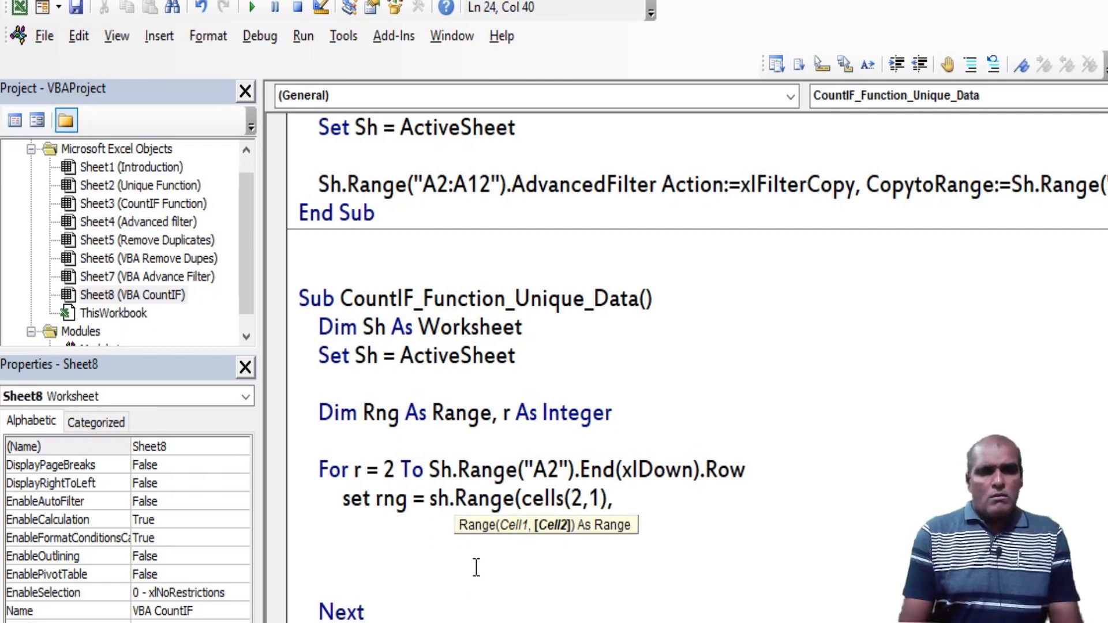
{"action": "type", "text": "cells"}
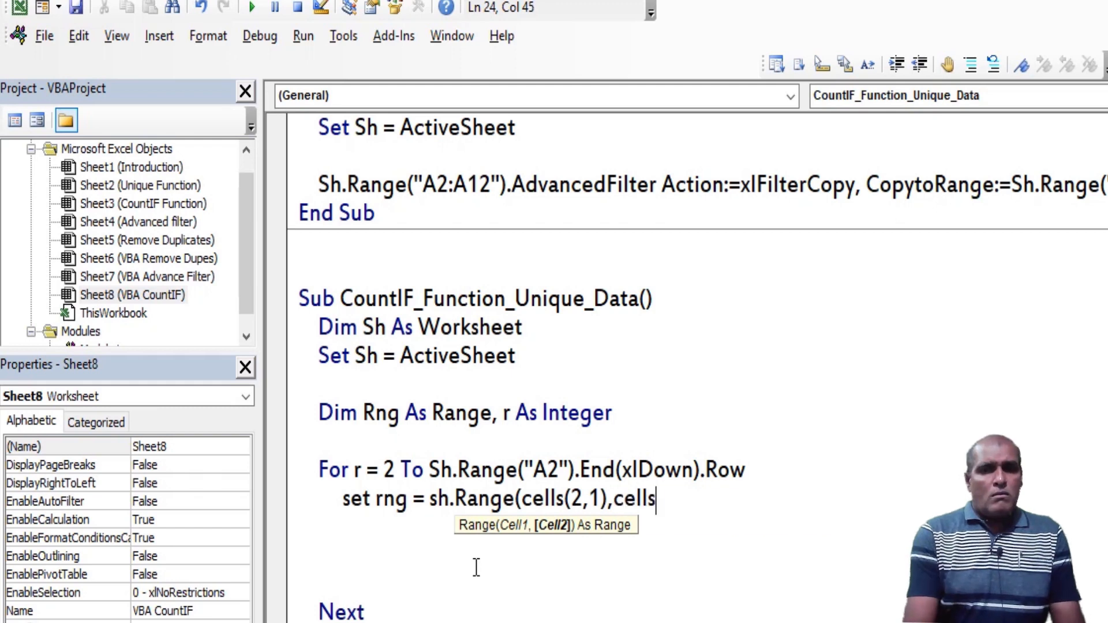
{"action": "type", "text": "(r,1))"}
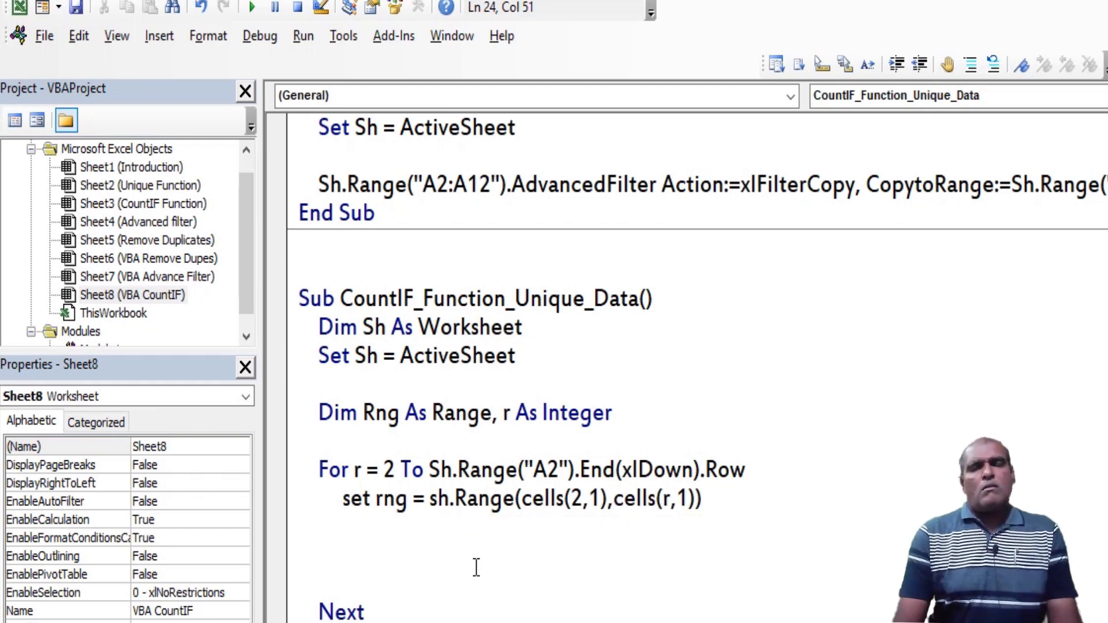
{"action": "key", "text": "Return"}
Highlight the whole Set Rng line to examine how the range expands with r
{"action": "key", "text": "Up"}
{"action": "key", "text": "End"}
{"action": "key", "text": "Home"}
{"action": "key", "text": "shift+Down"}
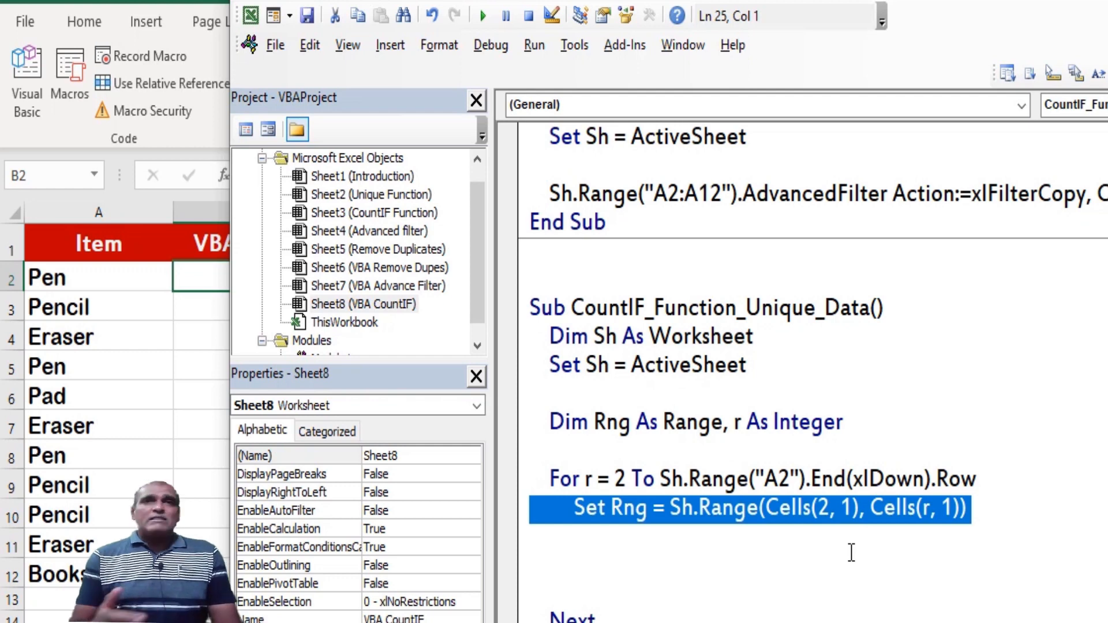
Below the Set Rng line, add the condition If Application.WorksheetFunction.CountIf(Rng, Sh.Range("A" & r)) = 1 Then
{"action": "left_click", "coordinate": [851, 552]}
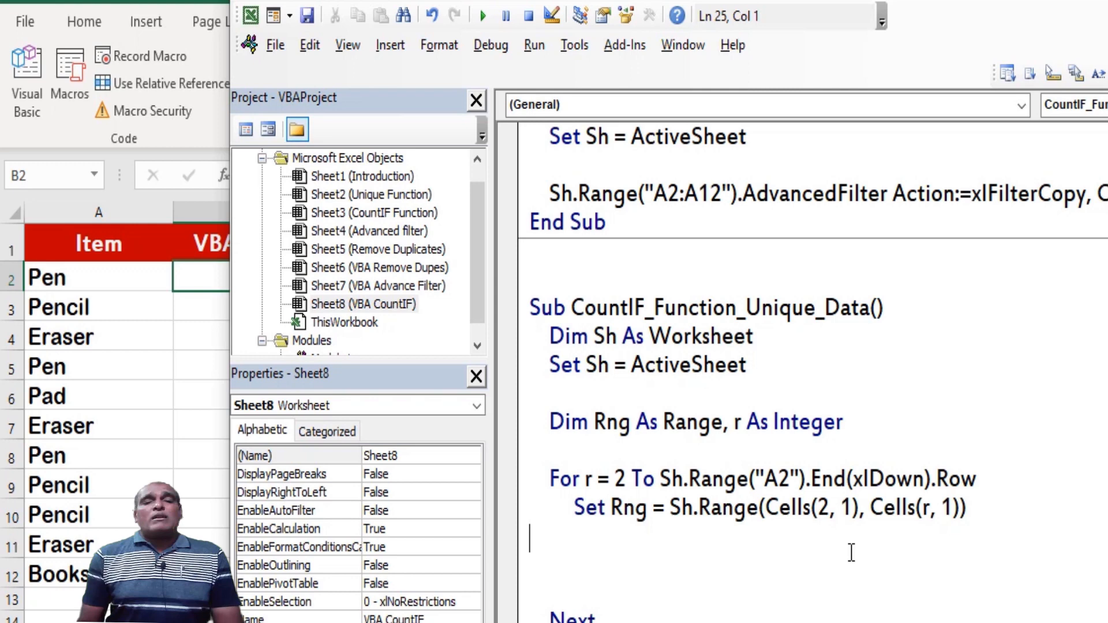
{"action": "type", "text": "if"}
{"action": "scroll", "coordinate": [851, 552], "scroll_direction": "down", "scroll_amount": 2}
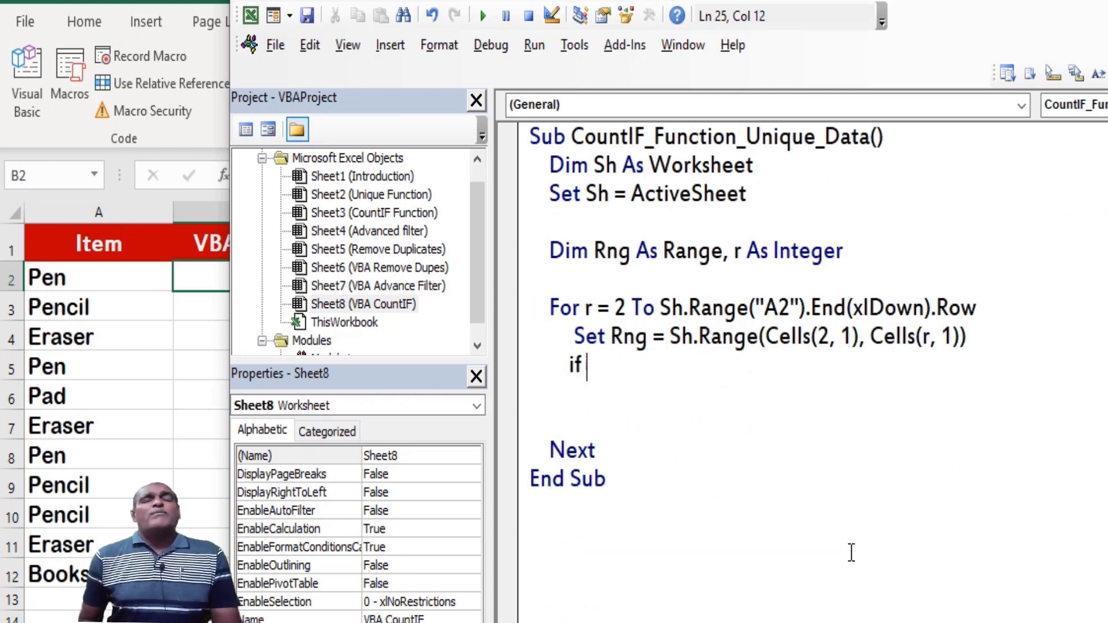
{"action": "type", "text": "application.work"}
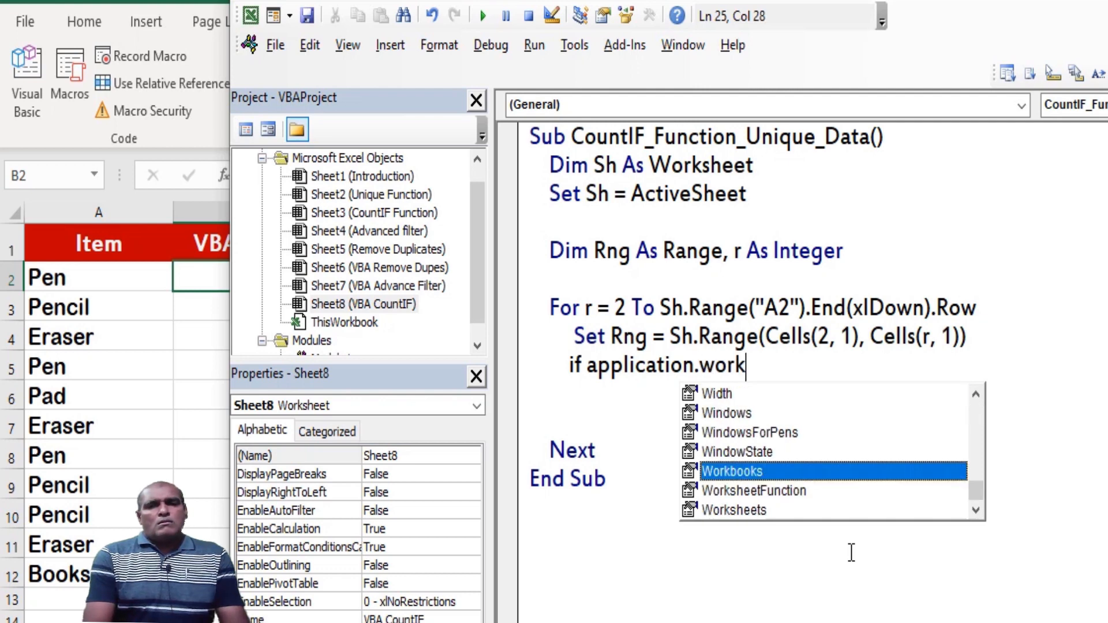
{"action": "type", "text": "sheetFunction.CountIf("}
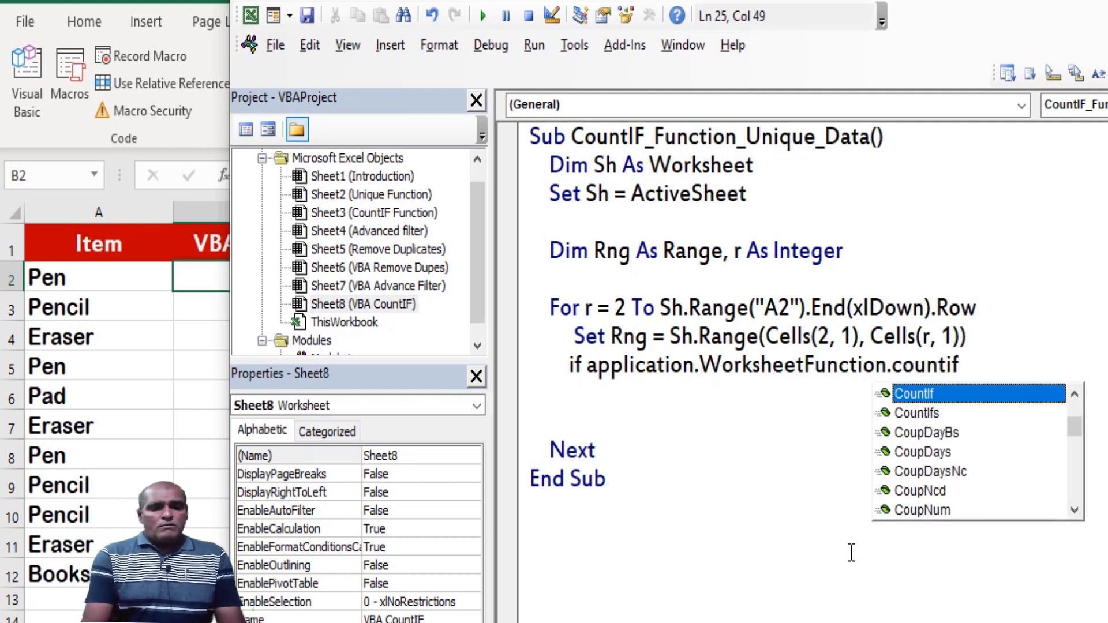
{"action": "type", "text": "rng,"}
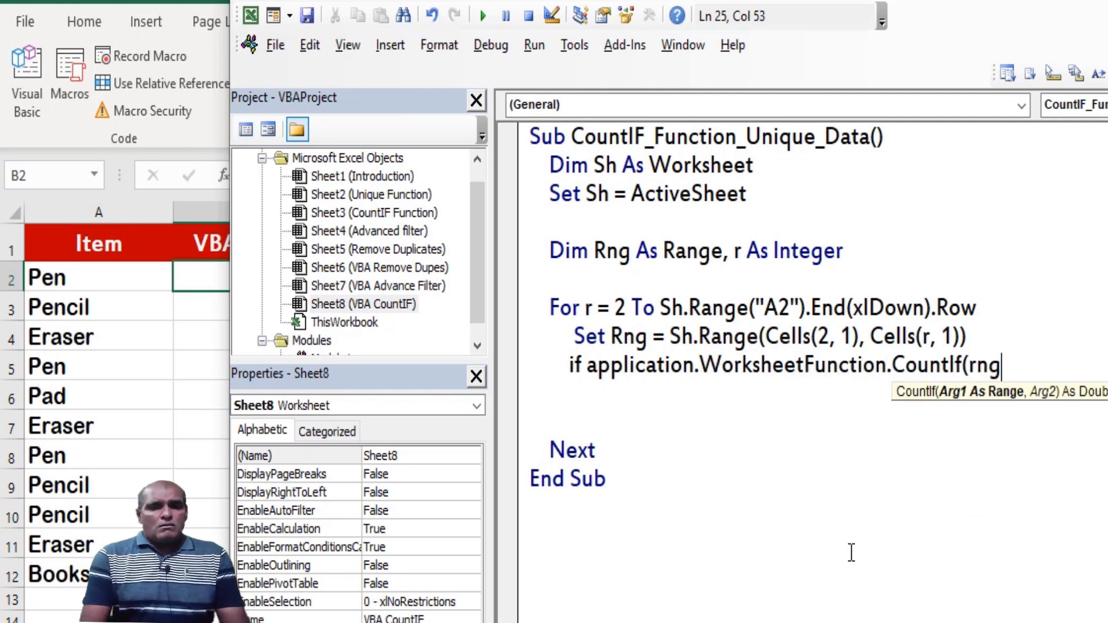
{"action": "type", "text": "sh.range"}
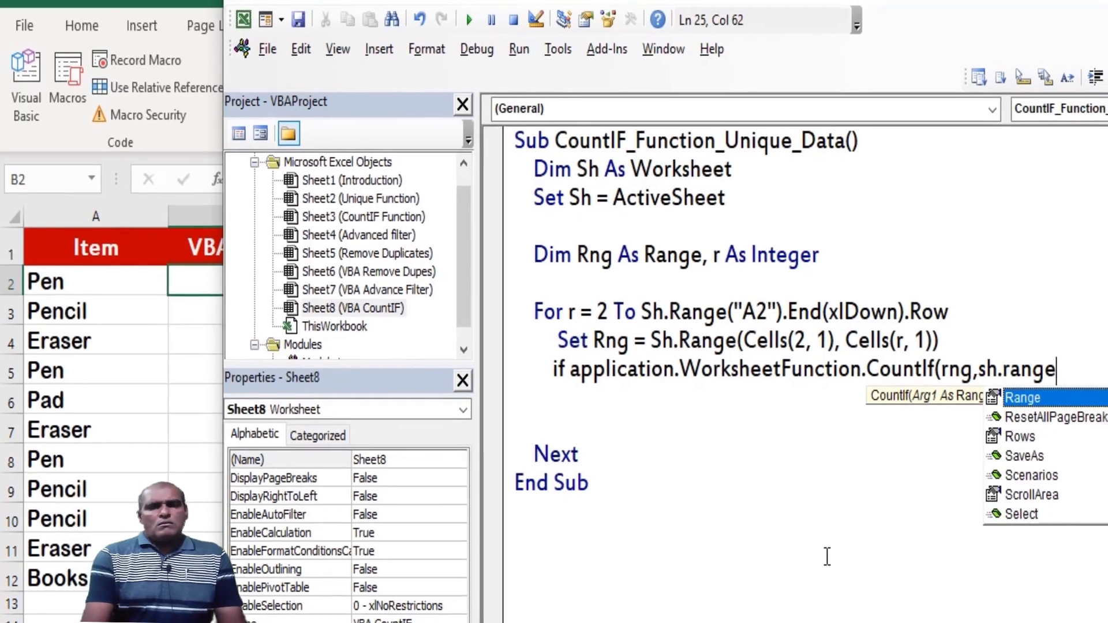
{"action": "type", "text": "(\"A\" & "}
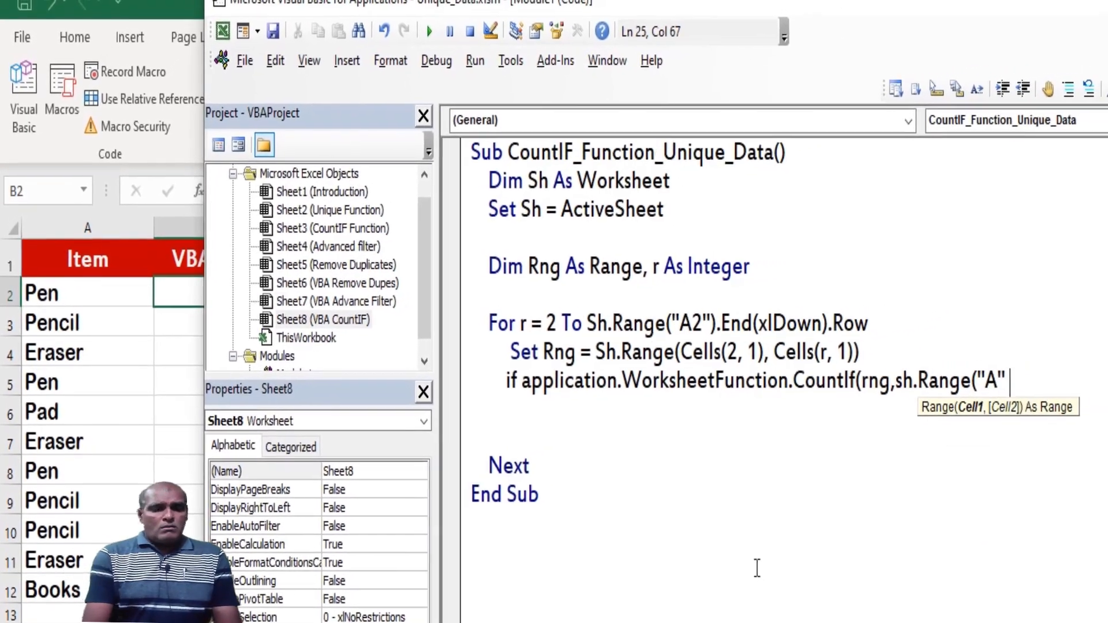
{"action": "type", "text": "r))"}
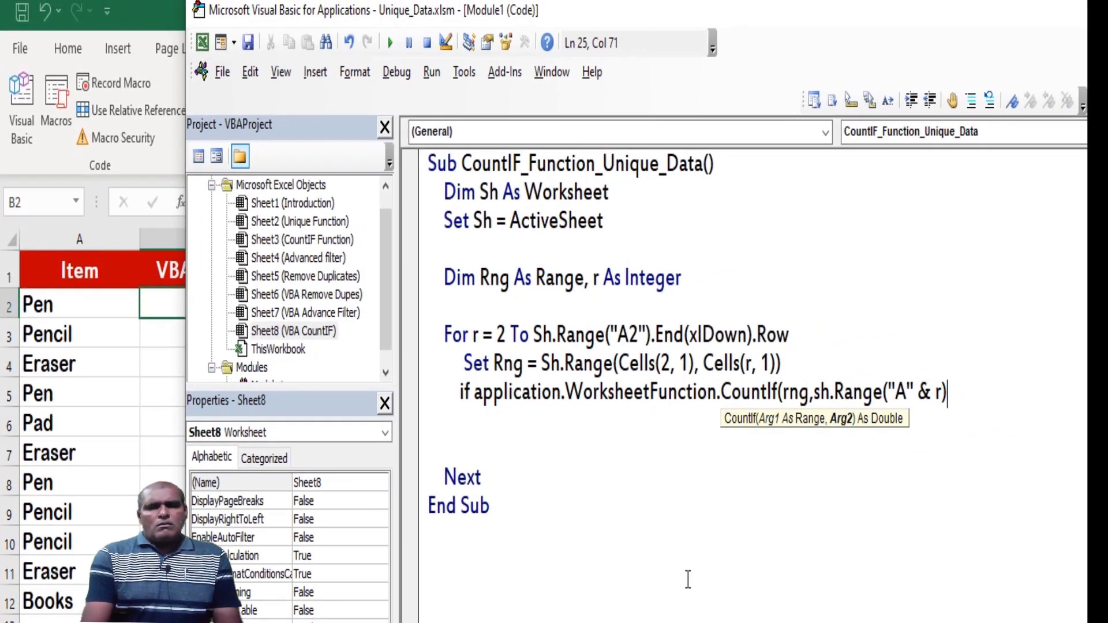
{"action": "type", "text": " = 1 Then"}
{"action": "key", "text": "Down"}
{"action": "key", "text": "Down"}
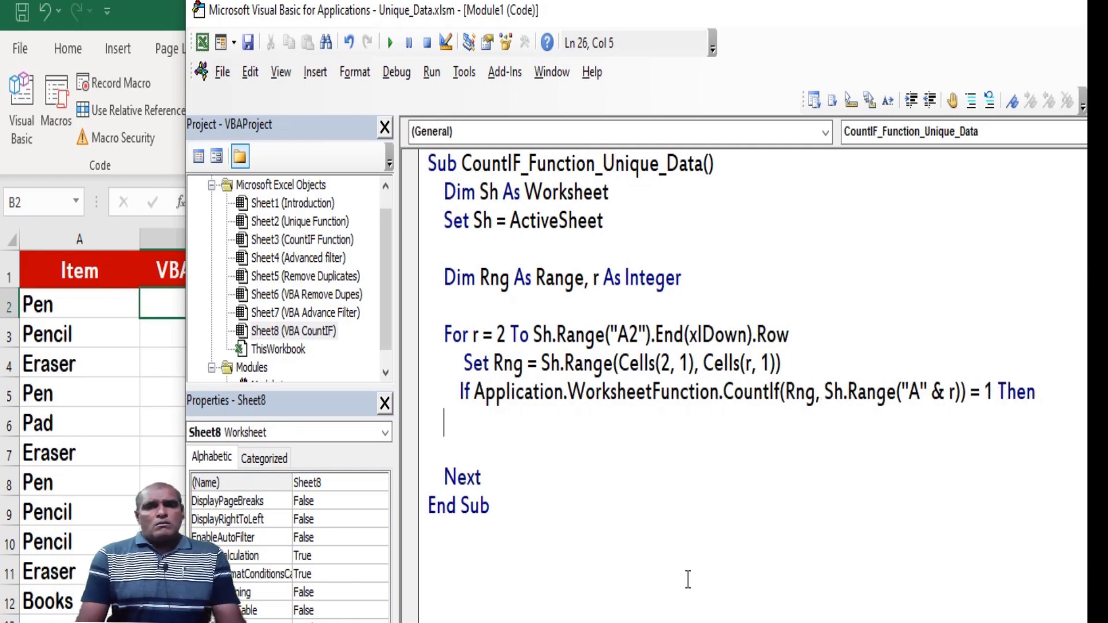
Close the condition with End If before Next, leaving blank lines and an indented insertion point inside the If block
{"action": "key", "text": "Tab"}
{"action": "type", "text": "end if"}
{"action": "key", "text": "Up"}
{"action": "key", "text": "Return"}
{"action": "key", "text": "Return"}
{"action": "key", "text": "Up"}
{"action": "key", "text": "Up"}
{"action": "key", "text": "Tab"}
{"action": "key", "text": "Tab"}
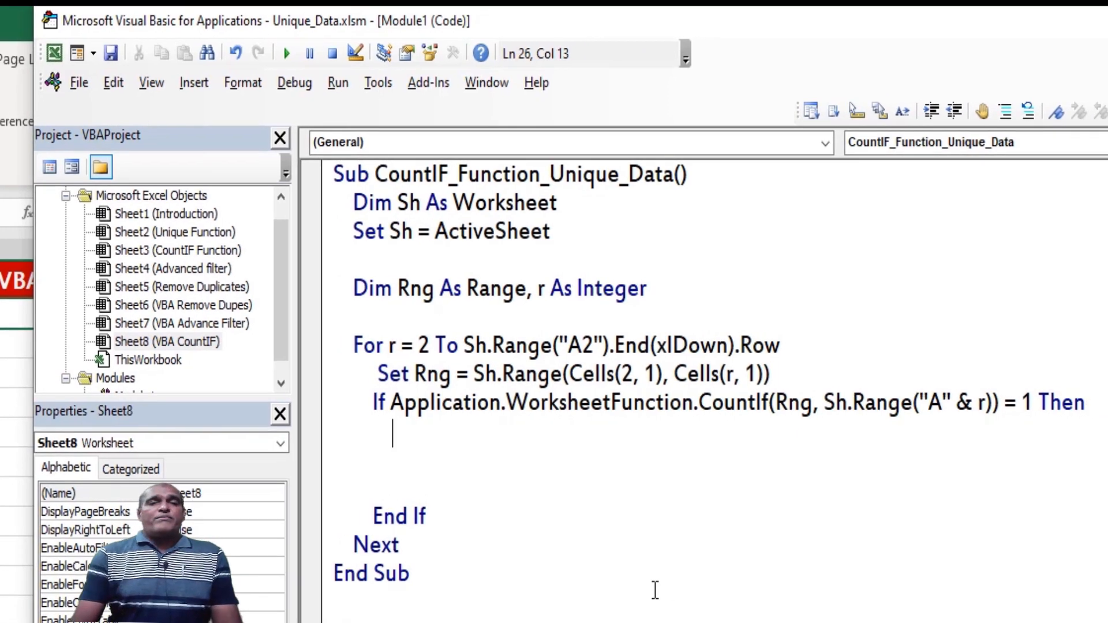
Highlight Application.WorksheetFunction in the If line and re-enter CountIf's opening parenthesis to examine its arguments
{"action": "key", "text": "Up"}
{"action": "key", "text": "shift+Right"}
{"action": "key", "text": "shift+Right"}
{"action": "key", "text": "shift+Right"}
{"action": "key", "text": "shift+Right"}
{"action": "key", "text": "shift+Right"}
{"action": "key", "text": "shift+Right"}
{"action": "key", "text": "shift+Right"}
{"action": "key", "text": "shift+Right"}
{"action": "key", "text": "shift+Right"}
{"action": "key", "text": "shift+Right"}
{"action": "key", "text": "shift+Right"}
{"action": "key", "text": "shift+Right"}
{"action": "key", "text": "shift+Right"}
{"action": "key", "text": "shift+Right"}
{"action": "key", "text": "shift+Right"}
{"action": "key", "text": "shift+Right"}
{"action": "key", "text": "shift+Right"}
{"action": "key", "text": "shift+Right"}
{"action": "key", "text": "shift+Right"}
{"action": "key", "text": "shift+Right"}
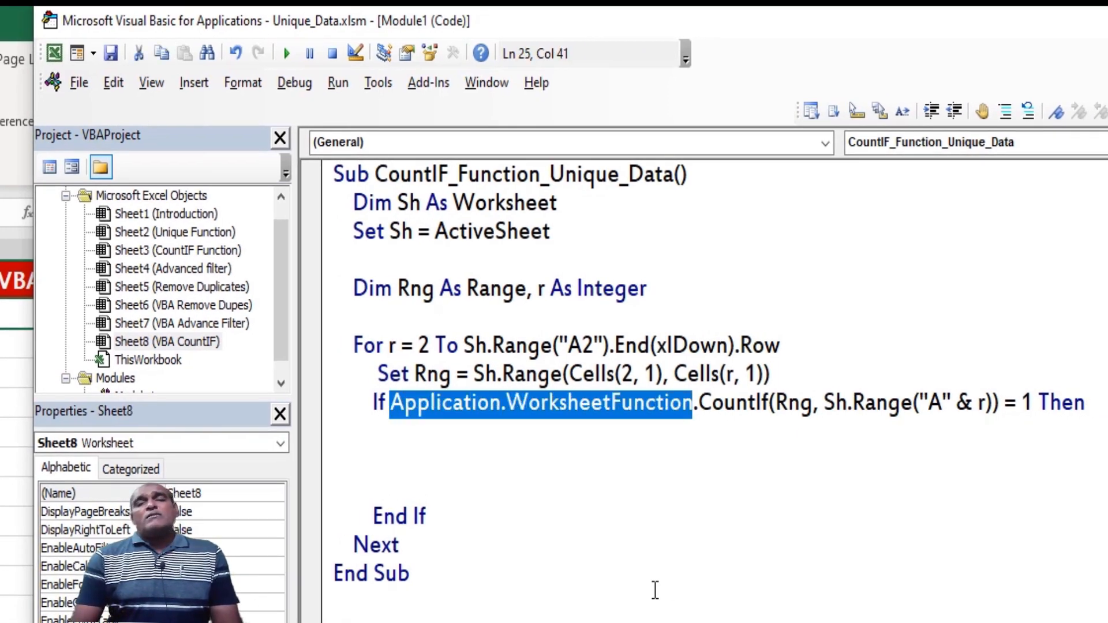
{"action": "key", "text": "shift+Right"}
{"action": "key", "text": "shift+Right"}
{"action": "key", "text": "shift+Right"}
{"action": "key", "text": "shift+Right"}
{"action": "key", "text": "shift+Right"}
{"action": "key", "text": "Right"}
{"action": "key", "text": "Right"}
{"action": "key", "text": "Right"}
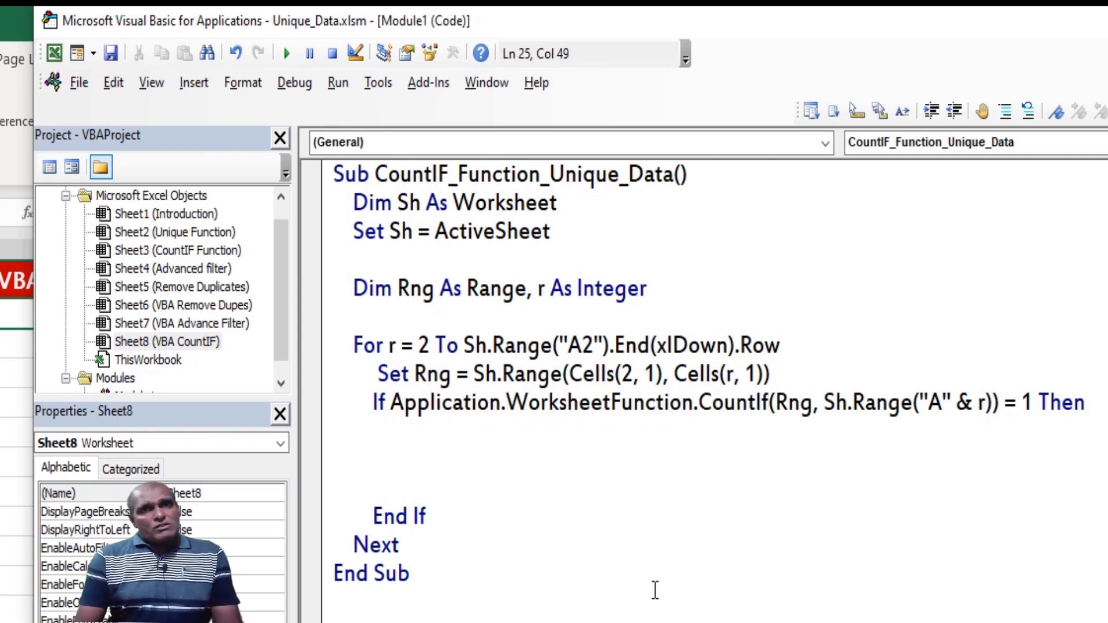
{"action": "key", "text": "Right"}
{"action": "key", "text": "BackSpace"}
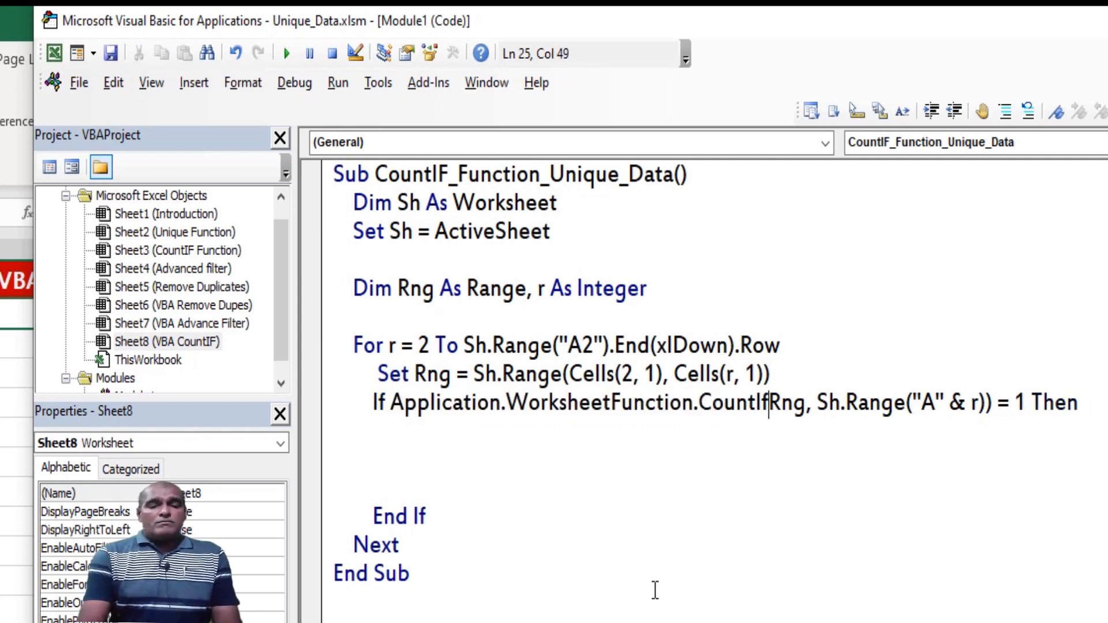
{"action": "type", "text": "("}
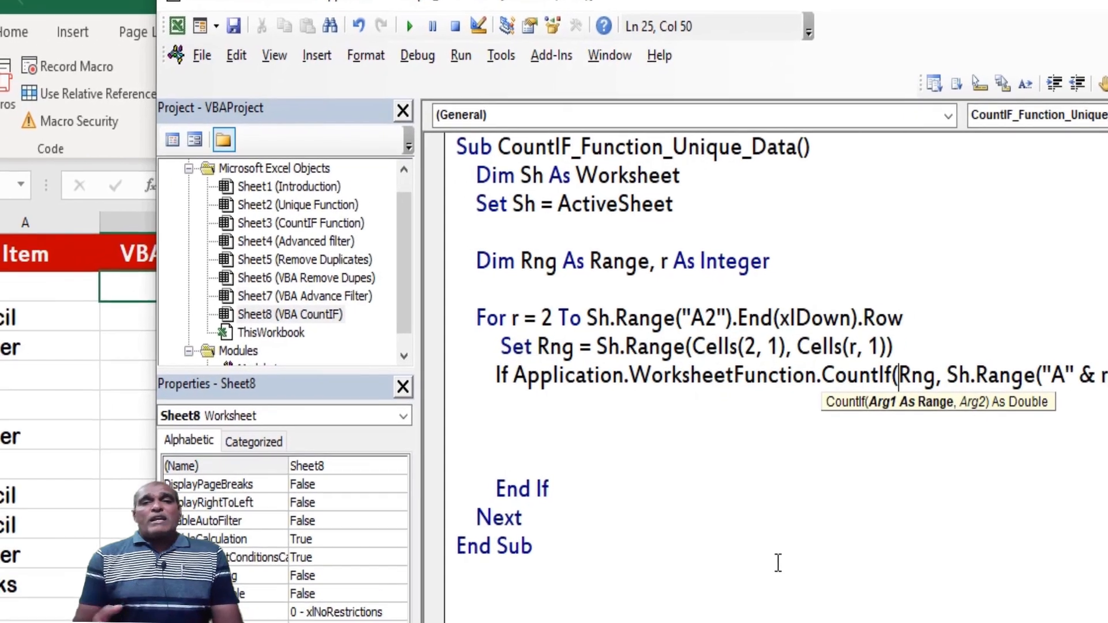
Highlight Cells(r, 1) in the Set Rng line to examine the range's end cell
{"action": "left_click", "coordinate": [797, 375]}
{"action": "left_click_drag", "start_coordinate": [966, 339], "coordinate": [851, 329]}
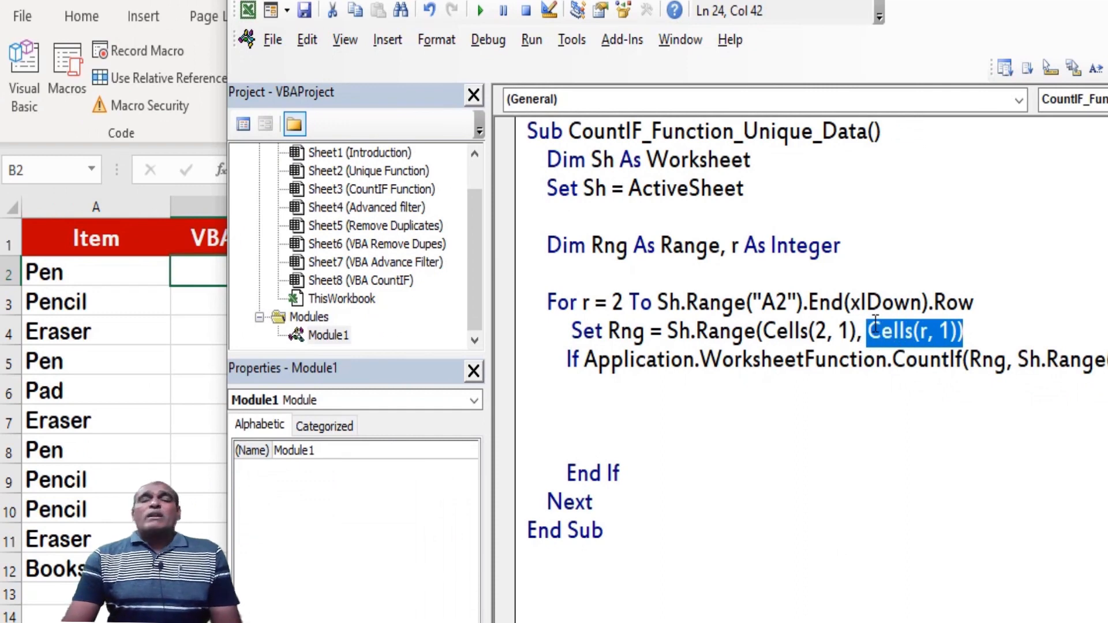
{"action": "left_click", "coordinate": [832, 402]}
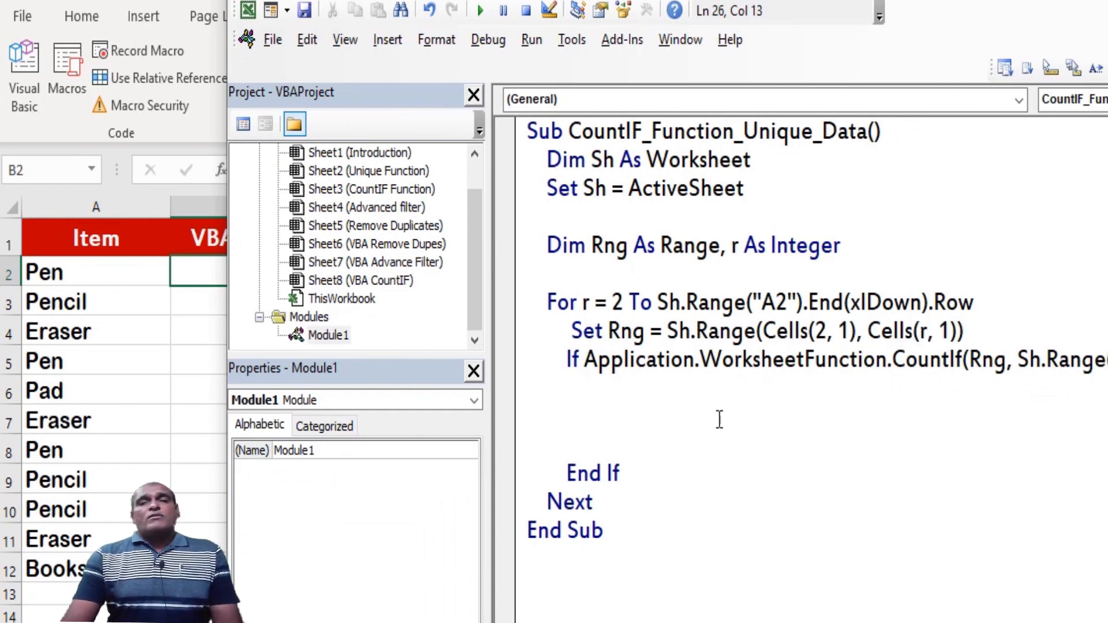
Declare Ro As Integer at the end of the existing Dim line for Rng and r
{"action": "left_click", "coordinate": [578, 265]}
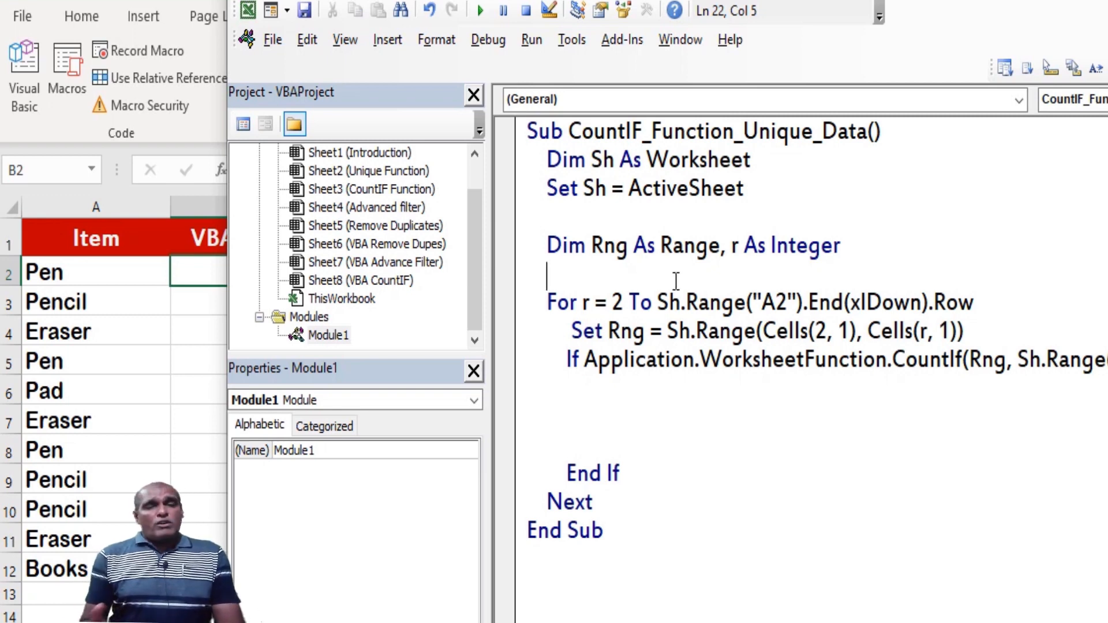
{"action": "left_click", "coordinate": [862, 247]}
{"action": "type", "text": ", Ro a"}
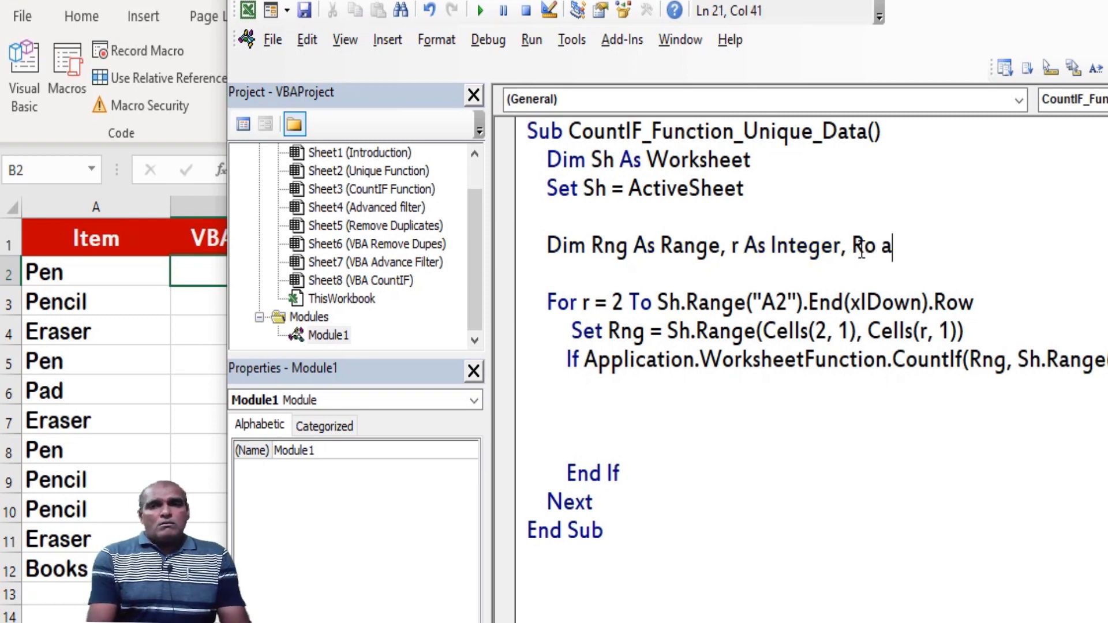
{"action": "type", "text": "s int"}
{"action": "key", "text": "Tab"}
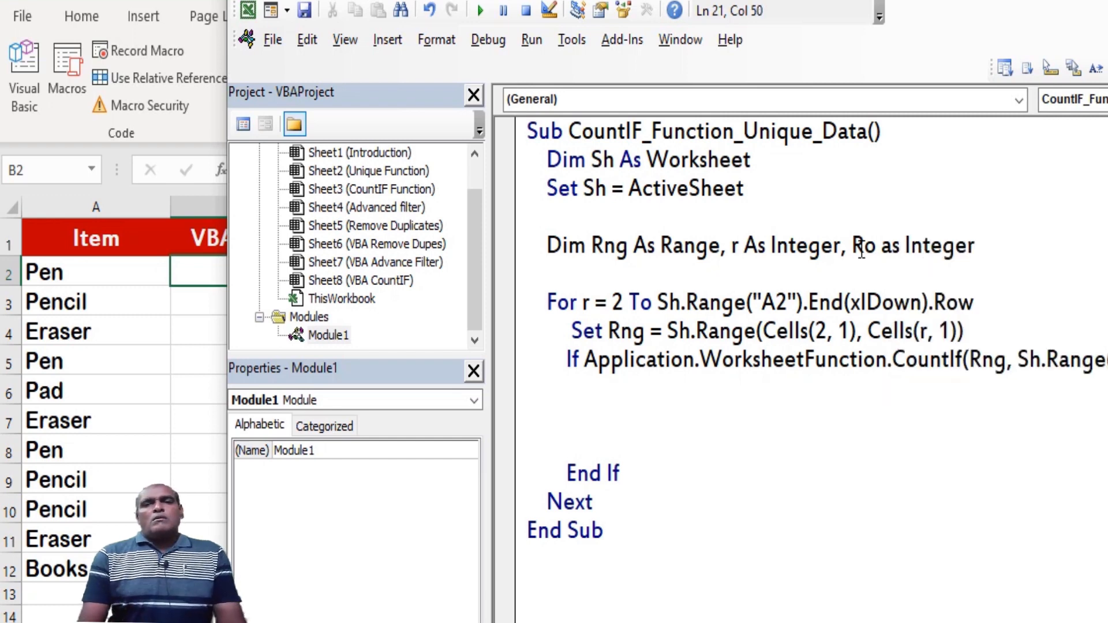
{"action": "key", "text": "Return"}
Inside the If block, write the line Sh.Cells(Ro, 2).Value = Sh.Range("A" & r).Value to copy the item into column B
{"action": "key", "text": "Down"}
{"action": "key", "text": "Down"}
{"action": "key", "text": "Down"}
{"action": "key", "text": "Down"}
{"action": "type", "text": "sh.cells(Ro"}
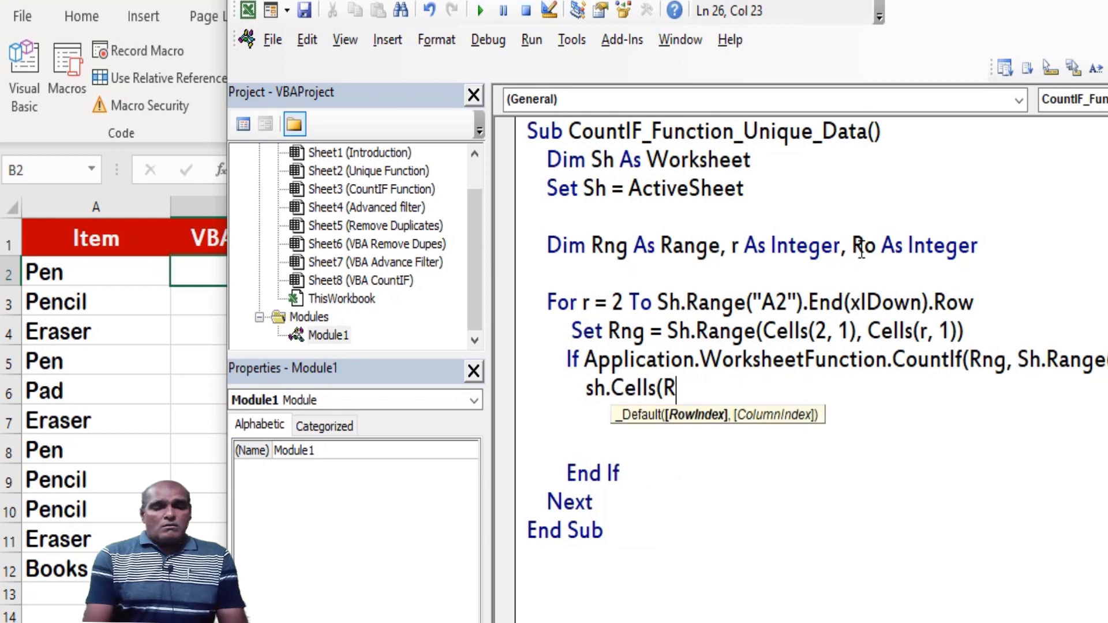
{"action": "type", "text": ",2).value "}
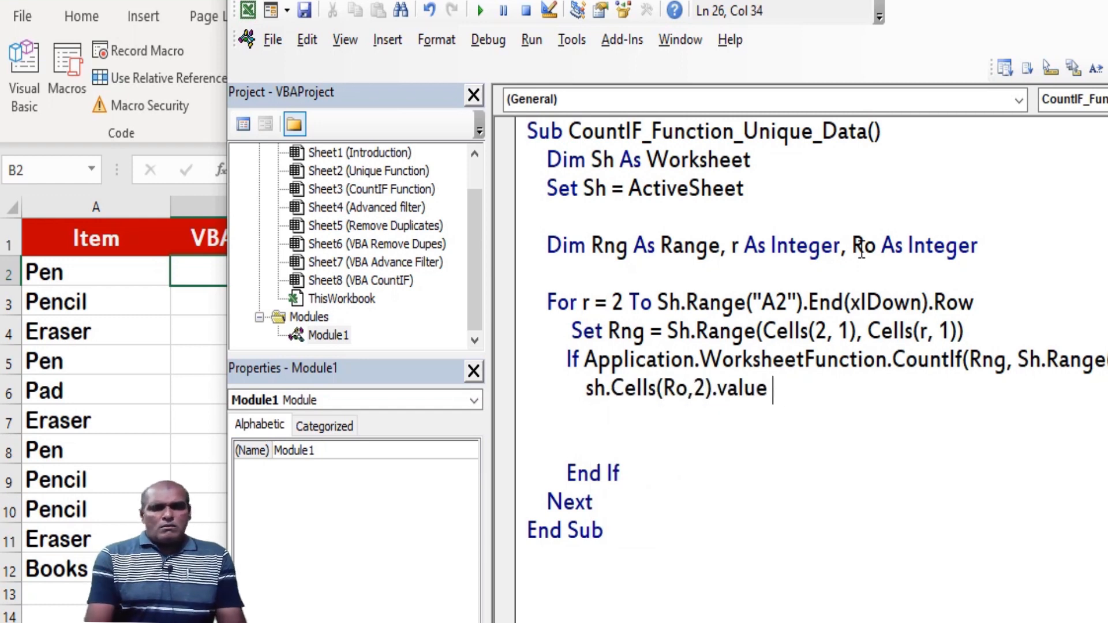
{"action": "type", "text": "= sh."}
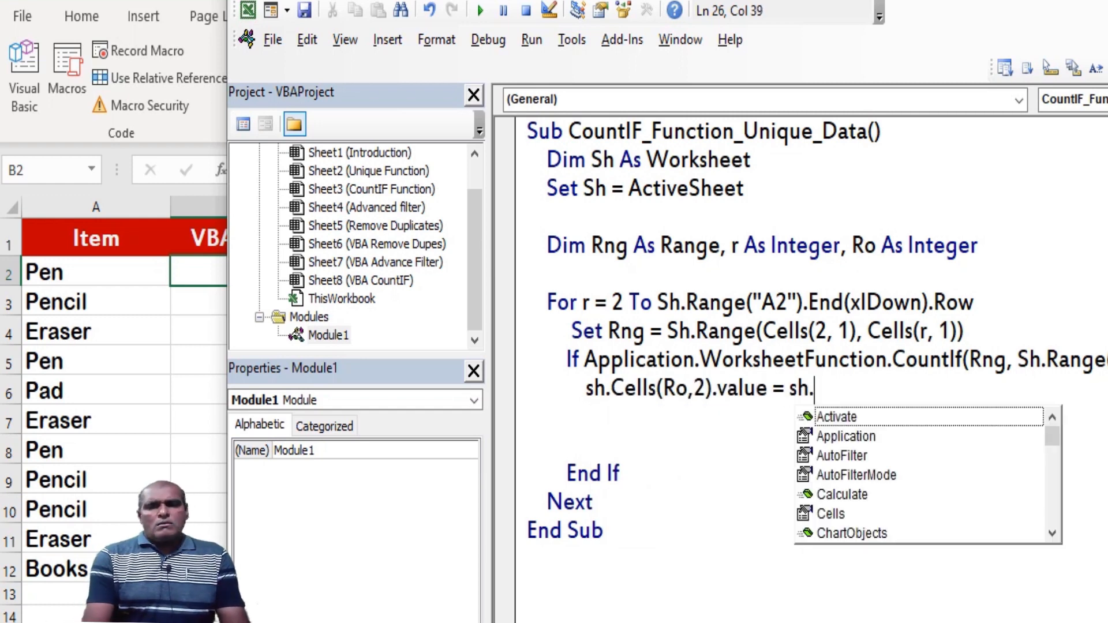
{"action": "type", "text": "range(\"A\" & "}
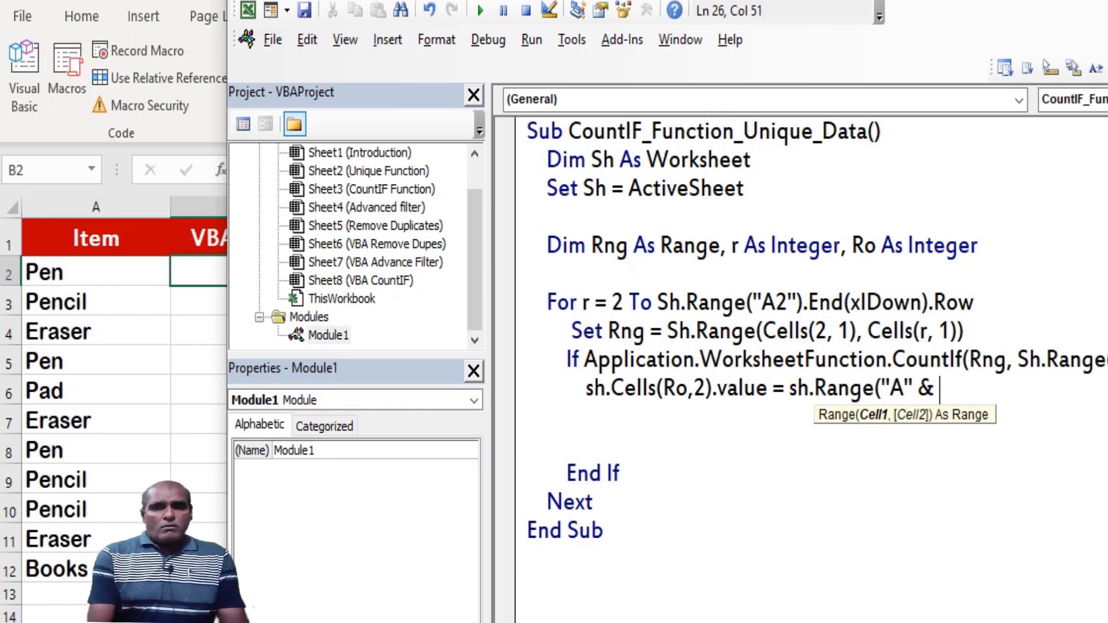
{"action": "type", "text": "r).value"}
Initialize the output row with Ro = 2 above the For loop, and shift the code window to uncover column B
{"action": "left_click", "coordinate": [603, 274]}
{"action": "type", "text": "R"}
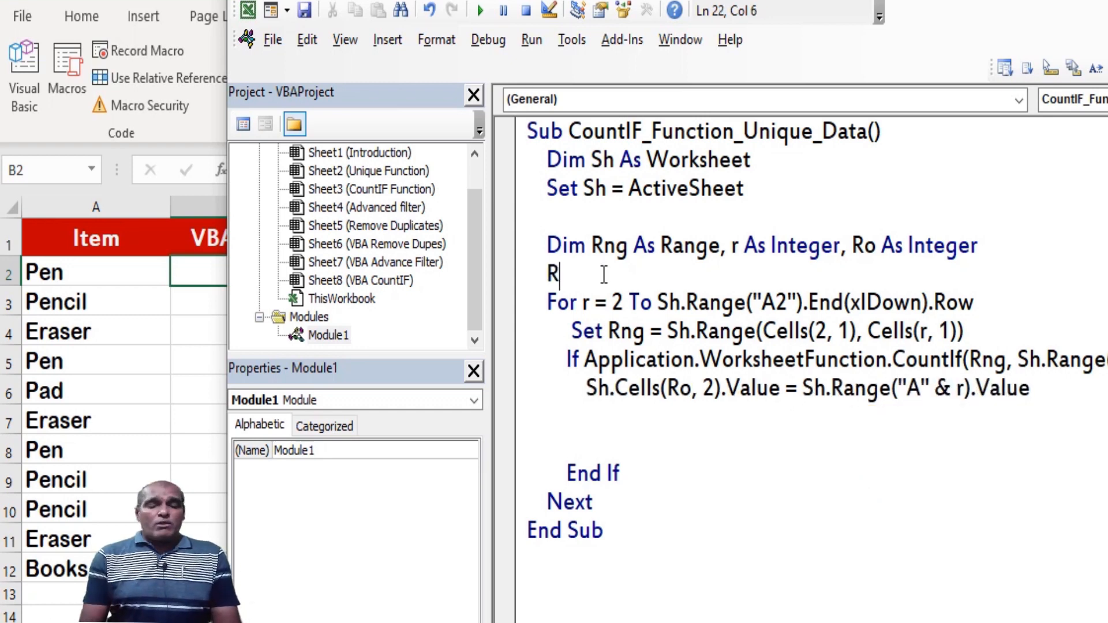
{"action": "type", "text": "o = 2"}
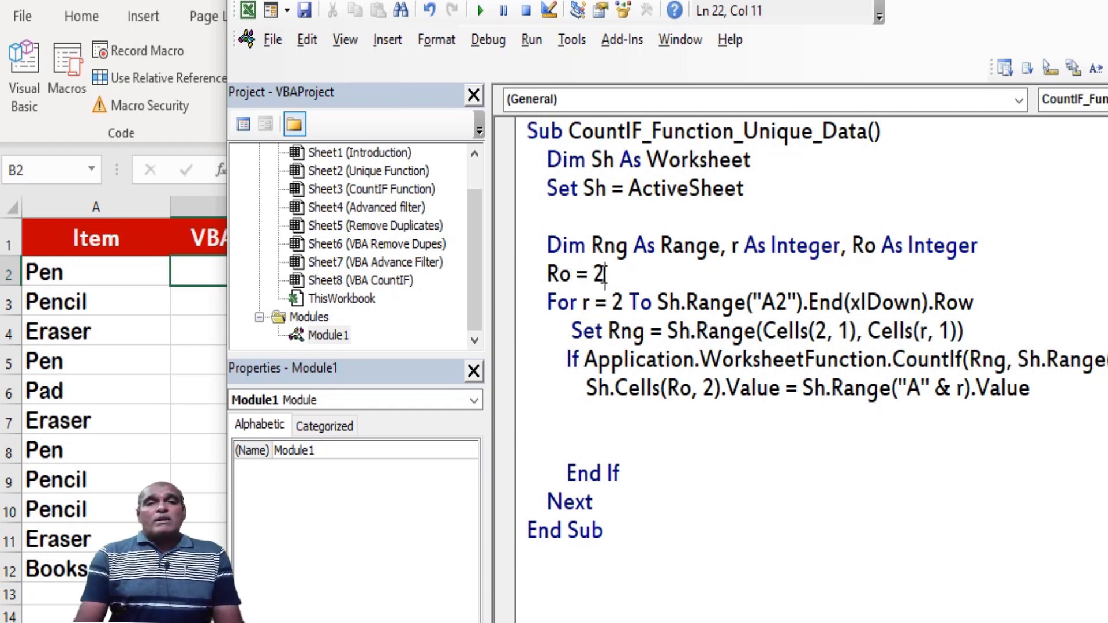
{"action": "key", "text": "shift+Home"}
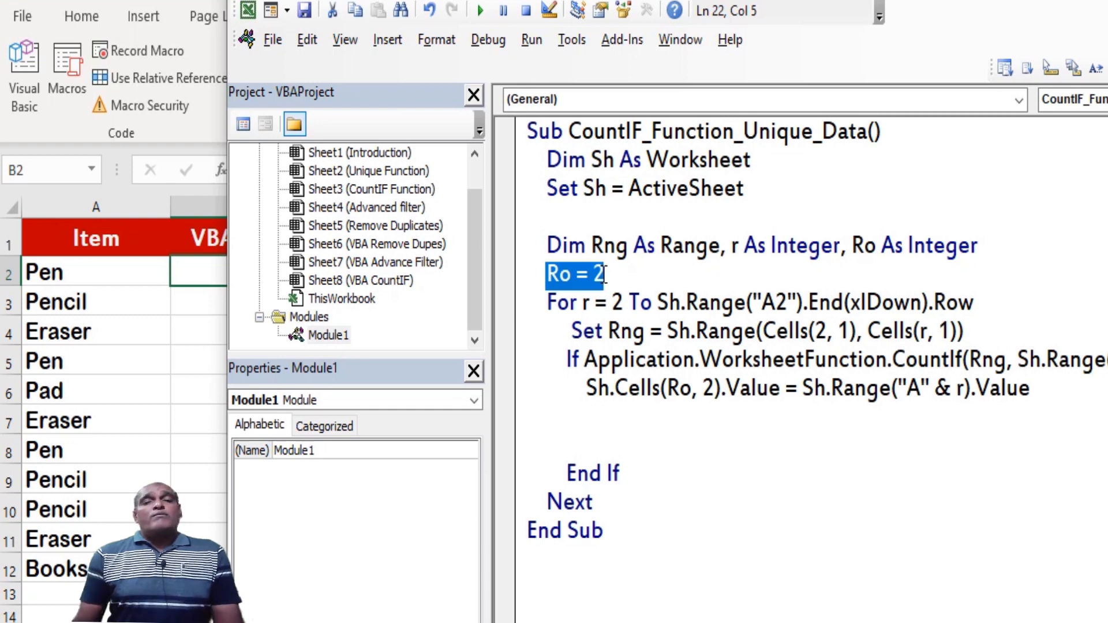
{"action": "left_click_drag", "start_coordinate": [716, 0], "coordinate": [802, 9]}
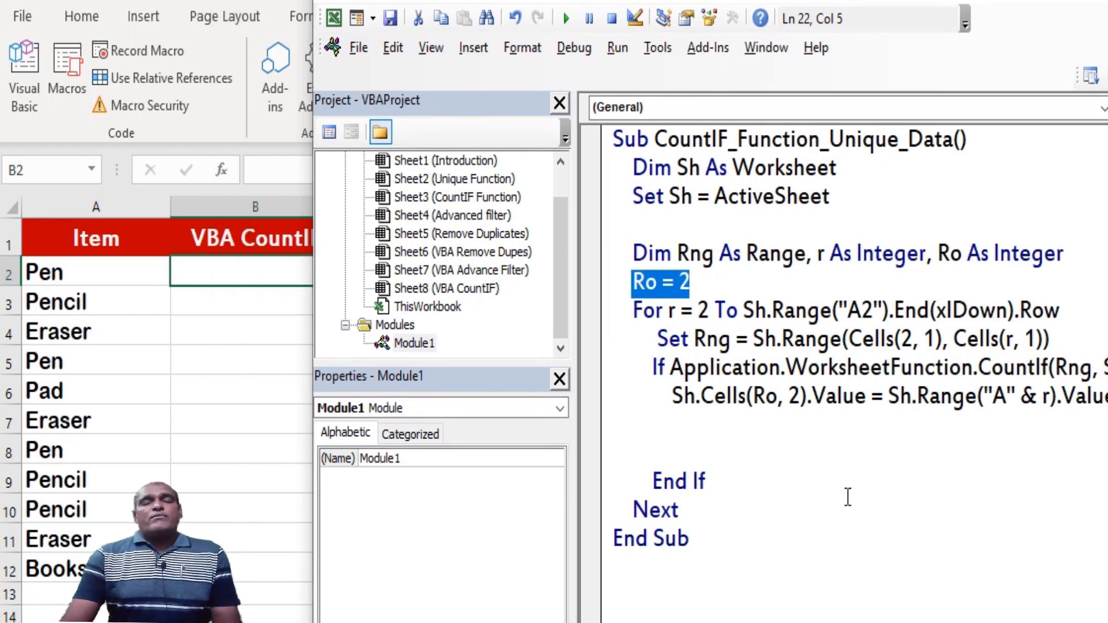
Highlight both sides of the Sh.Cells(Ro, 2).Value assignment to examine the target cell and the source range
{"action": "left_click", "coordinate": [811, 490]}
{"action": "left_click_drag", "start_coordinate": [670, 398], "coordinate": [769, 399]}
{"action": "double_click", "coordinate": [769, 399]}
{"action": "left_click", "coordinate": [787, 398]}
{"action": "left_click_drag", "start_coordinate": [787, 398], "coordinate": [794, 404]}
{"action": "left_click", "coordinate": [825, 428]}
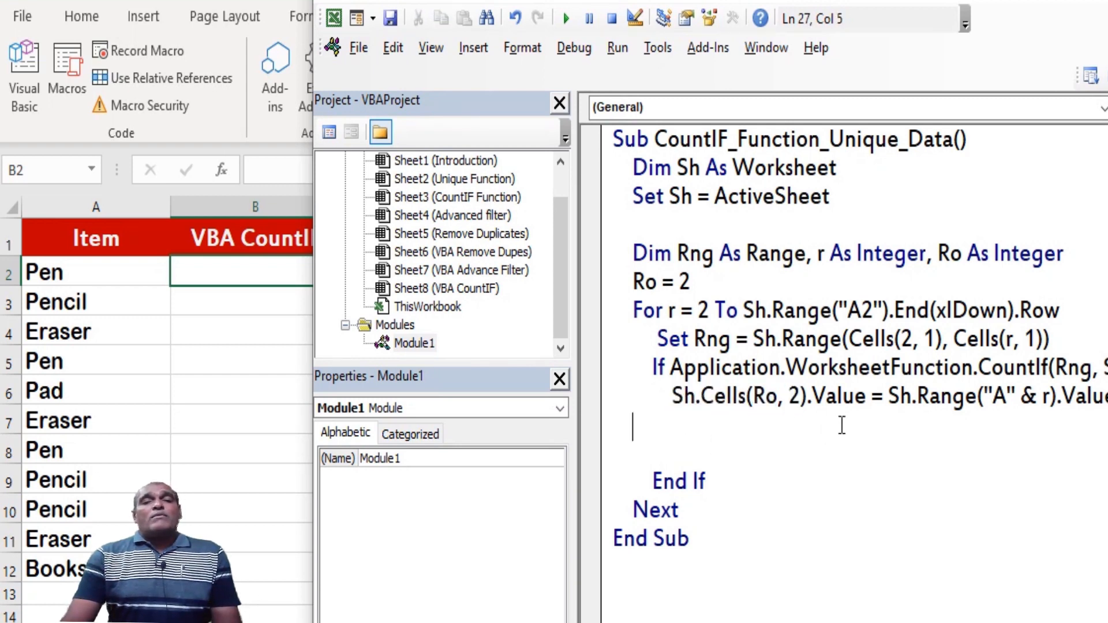
{"action": "left_click_drag", "start_coordinate": [888, 399], "coordinate": [1004, 395]}
{"action": "left_click", "coordinate": [1025, 422]}
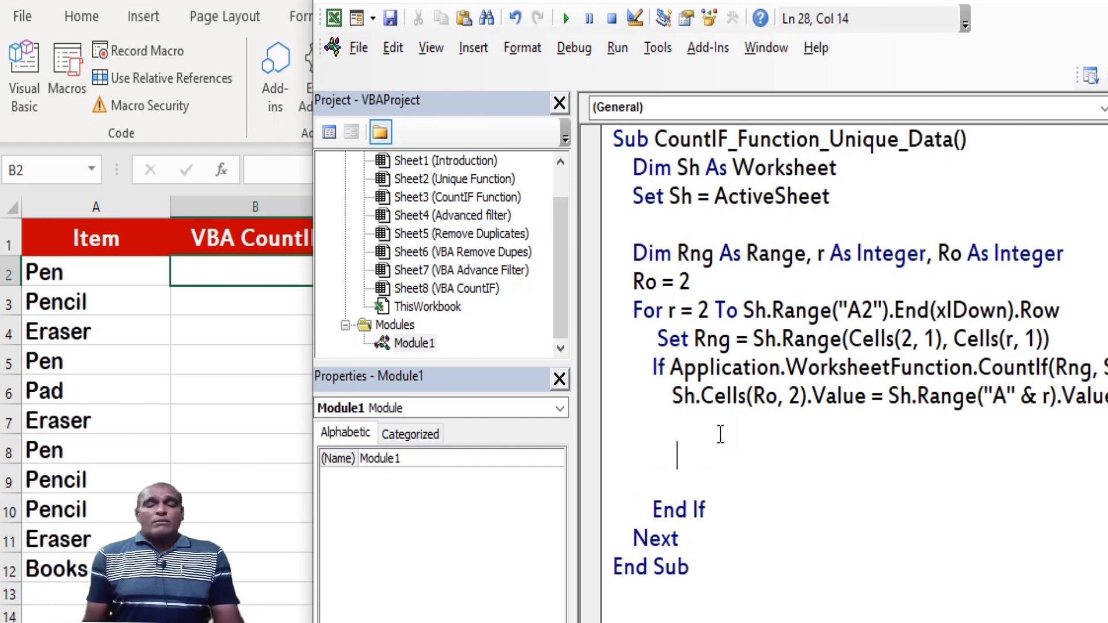
Add Ro = Ro + 1 before End If and remove the blank lines around it
{"action": "type", "text": "Ro "}
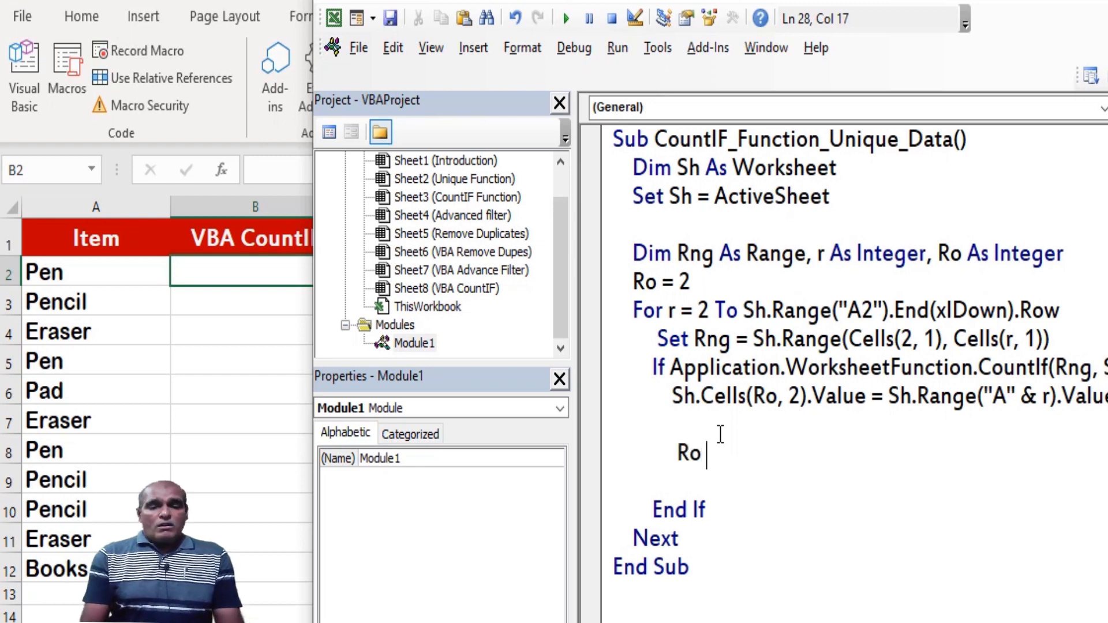
{"action": "type", "text": "= Ro + "}
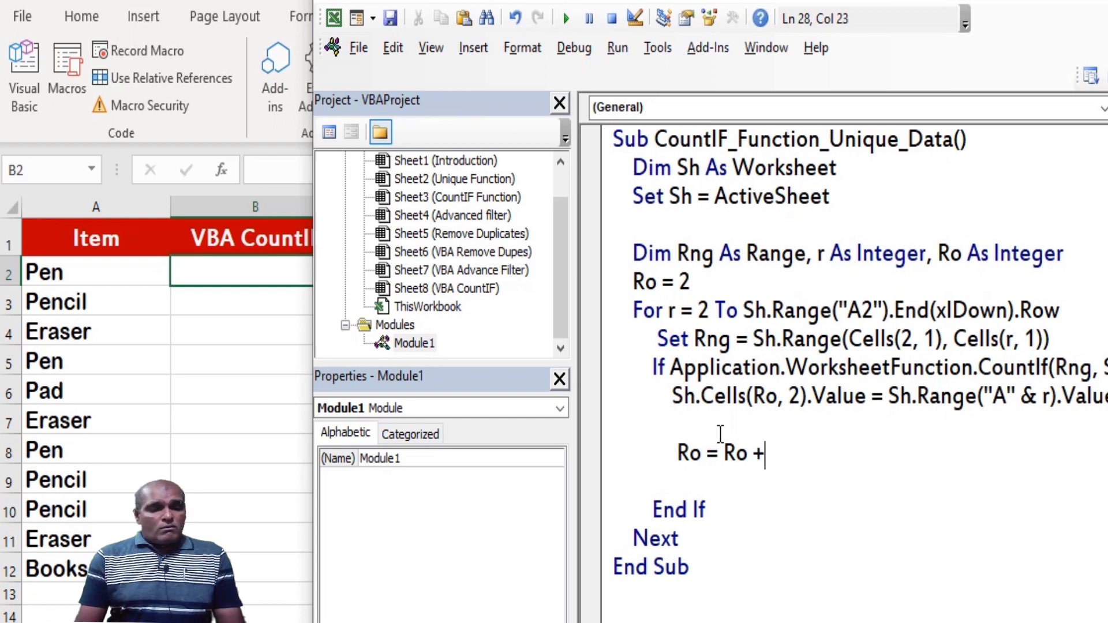
{"action": "type", "text": "1"}
{"action": "key", "text": "Down"}
{"action": "key", "text": "Up"}
{"action": "key", "text": "Up"}
{"action": "key", "text": "Delete"}
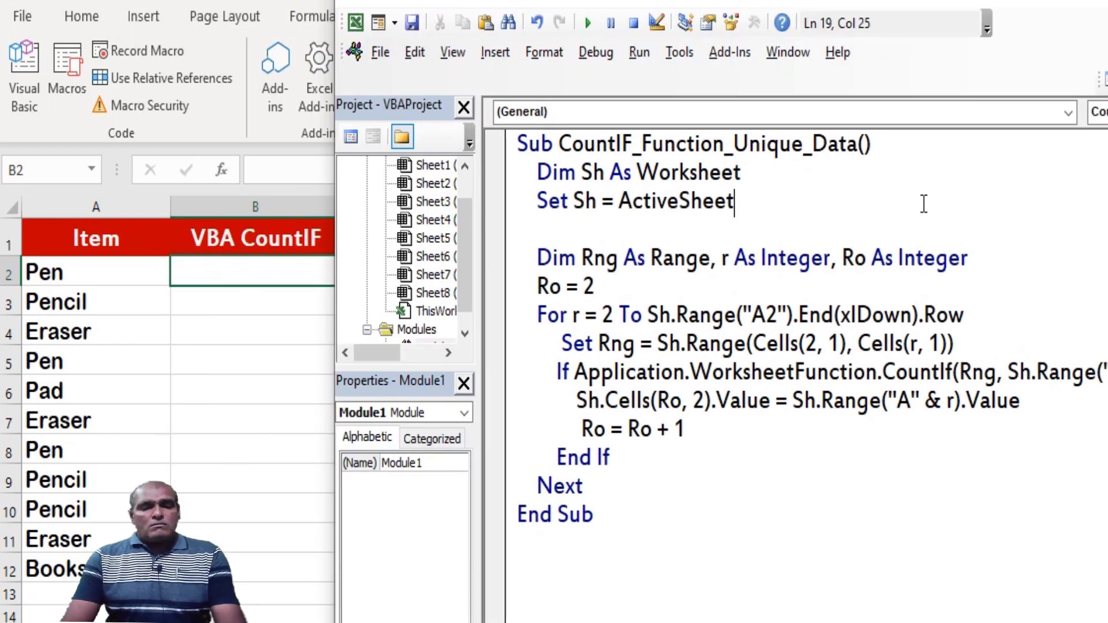
Start running the CountIF_Function_Unique_Data macro line by line, pausing at the Set Rng line inside the loop
{"action": "key", "text": "F8"}
{"action": "key", "text": "F8"}
{"action": "key", "text": "F8"}
{"action": "key", "text": "F8"}
{"action": "key", "text": "F8"}
{"action": "mouse_move", "coordinate": [949, 310]}
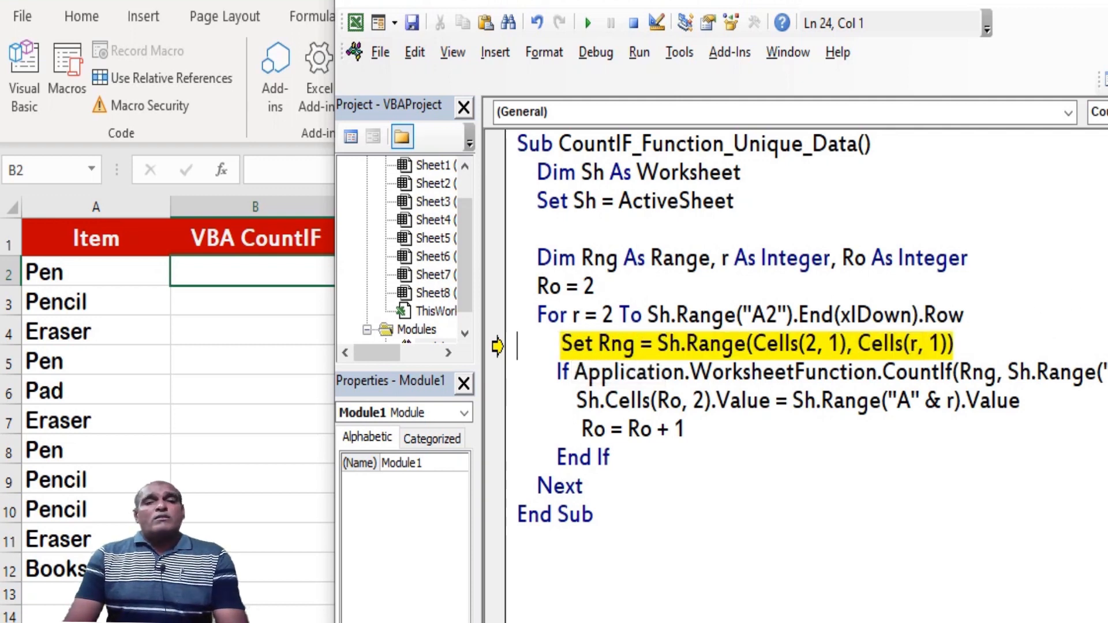
Step through the first loop pass to End If so that Pen is written to cell B2
{"action": "key", "text": "F8"}
{"action": "key", "text": "F8"}
Step through the passes that write Pencil and Eraser, continuing to End If for the repeated Pen in row 5
{"action": "key", "text": "F8"}
{"action": "key", "text": "F8"}
{"action": "key", "text": "F8"}
{"action": "key", "text": "F8"}
{"action": "key", "text": "F8"}
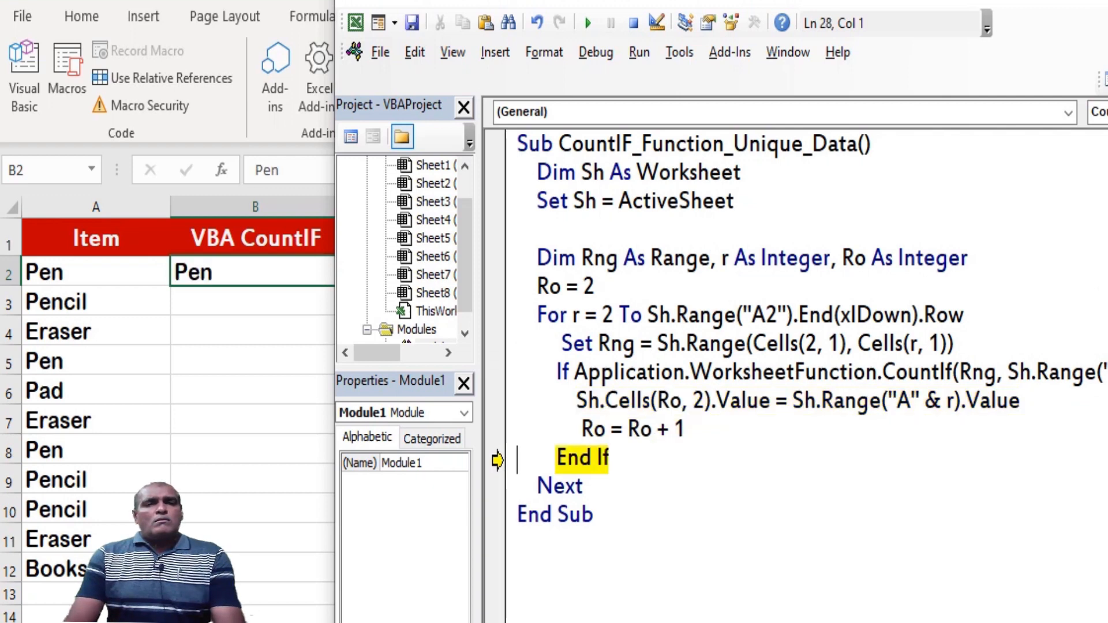
{"action": "key", "text": "F8"}
{"action": "key", "text": "F8"}
{"action": "key", "text": "F8"}
{"action": "key", "text": "F8"}
{"action": "key", "text": "F8"}
{"action": "key", "text": "F8"}
{"action": "key", "text": "F8"}
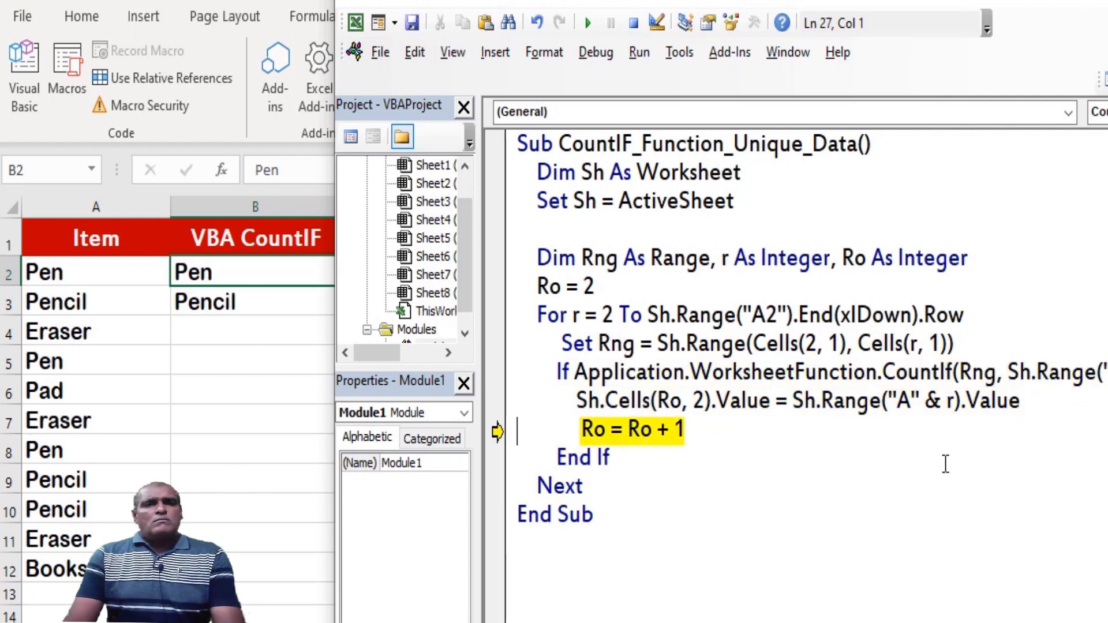
{"action": "key", "text": "F8"}
{"action": "key", "text": "F8"}
{"action": "key", "text": "F8"}
{"action": "key", "text": "F8"}
{"action": "key", "text": "F8"}
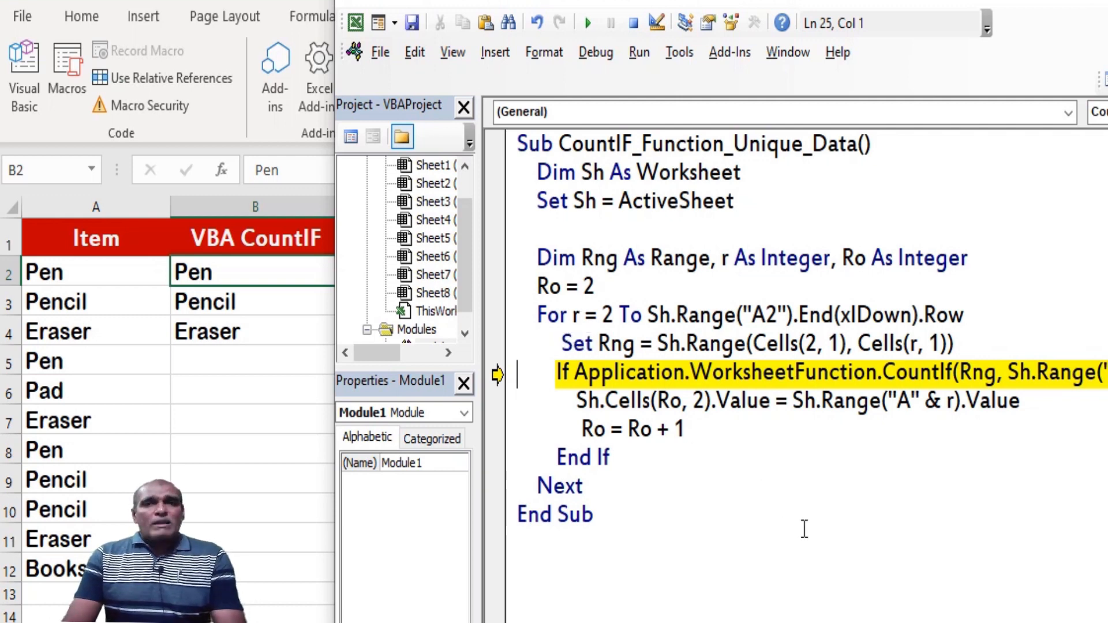
{"action": "key", "text": "F8"}
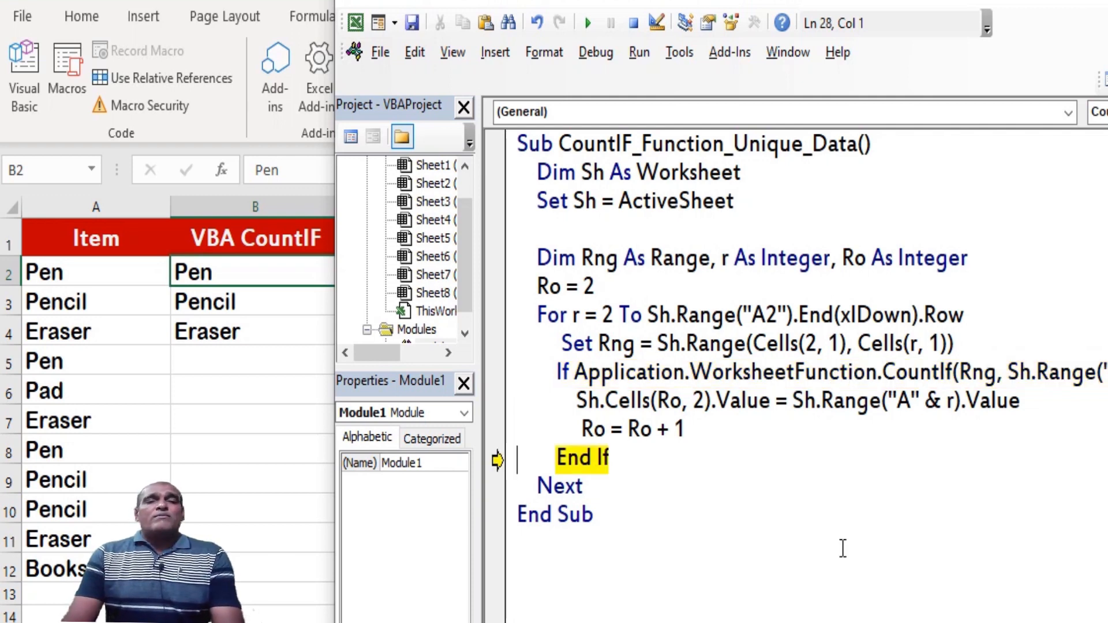
Step through the remaining loop passes to complete the unique list, and select cell B6 on the worksheet
{"action": "left_click", "coordinate": [1105, 401]}
{"action": "left_click_drag", "start_coordinate": [1107, 373], "coordinate": [1106, 369]}
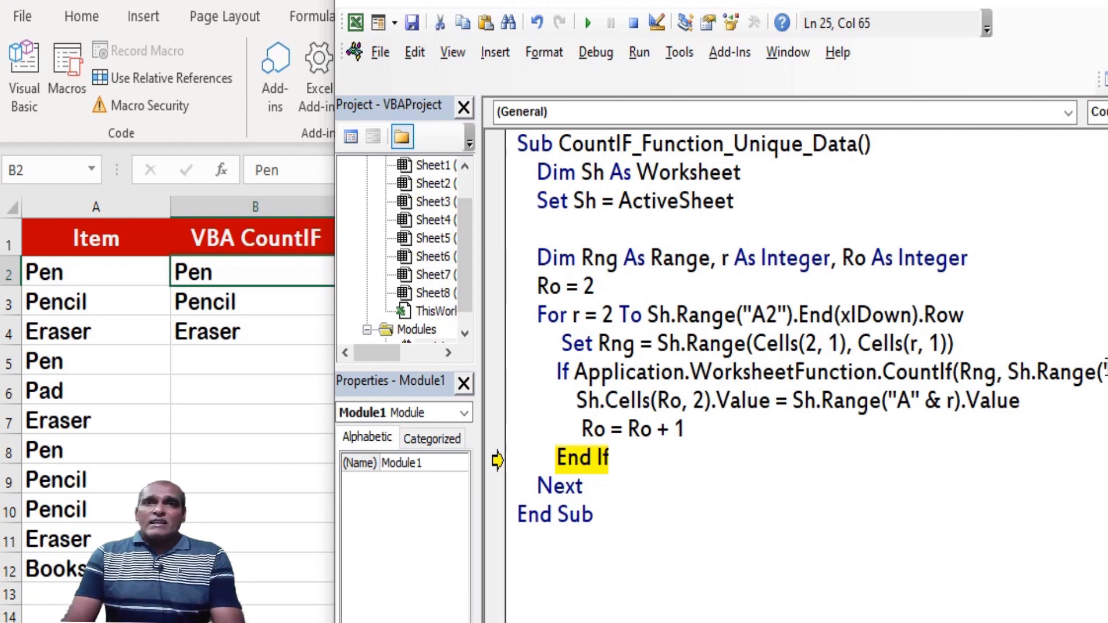
{"action": "key", "text": "F8"}
{"action": "key", "text": "F8"}
{"action": "key", "text": "F8"}
{"action": "key", "text": "F8"}
{"action": "key", "text": "F8"}
{"action": "key", "text": "F8"}
{"action": "key", "text": "F8"}
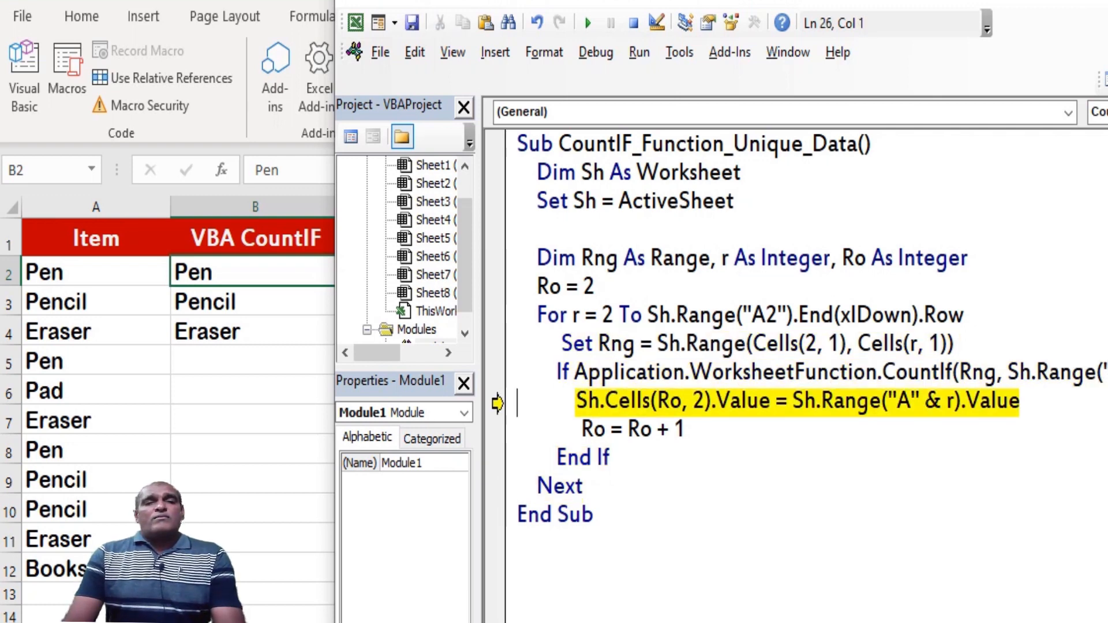
{"action": "key", "text": "F8"}
{"action": "key", "text": "F8"}
{"action": "key", "text": "F8"}
{"action": "key", "text": "F8"}
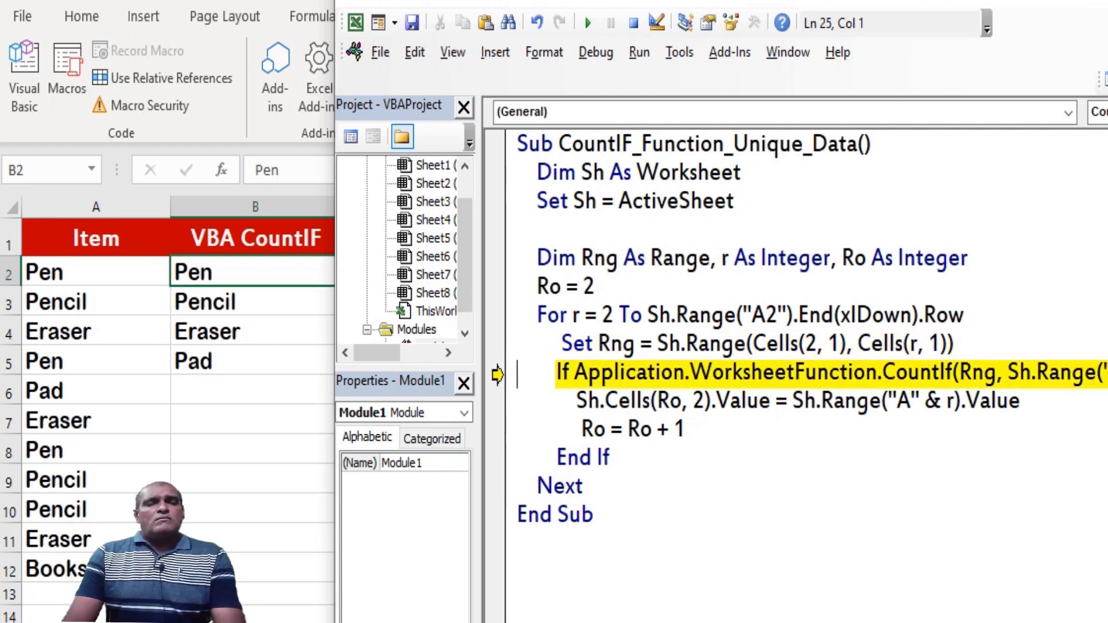
{"action": "key", "text": "F8"}
{"action": "key", "text": "F8"}
{"action": "key", "text": "F8"}
{"action": "key", "text": "F8"}
{"action": "key", "text": "F8"}
{"action": "key", "text": "F8"}
{"action": "key", "text": "F8"}
{"action": "key", "text": "F8"}
{"action": "left_click", "coordinate": [284, 381]}
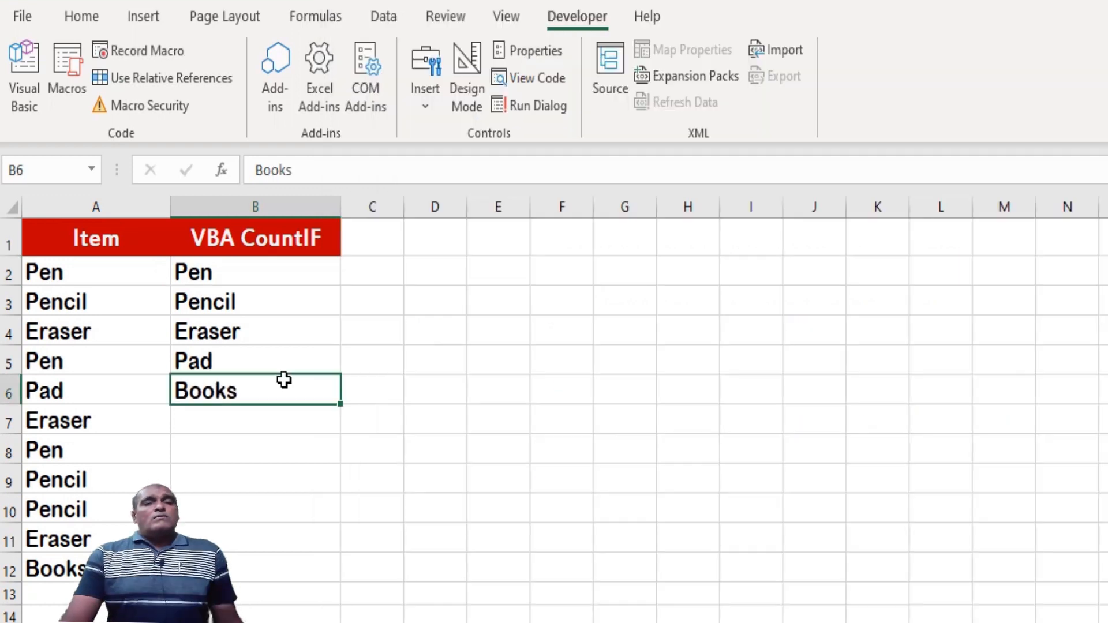